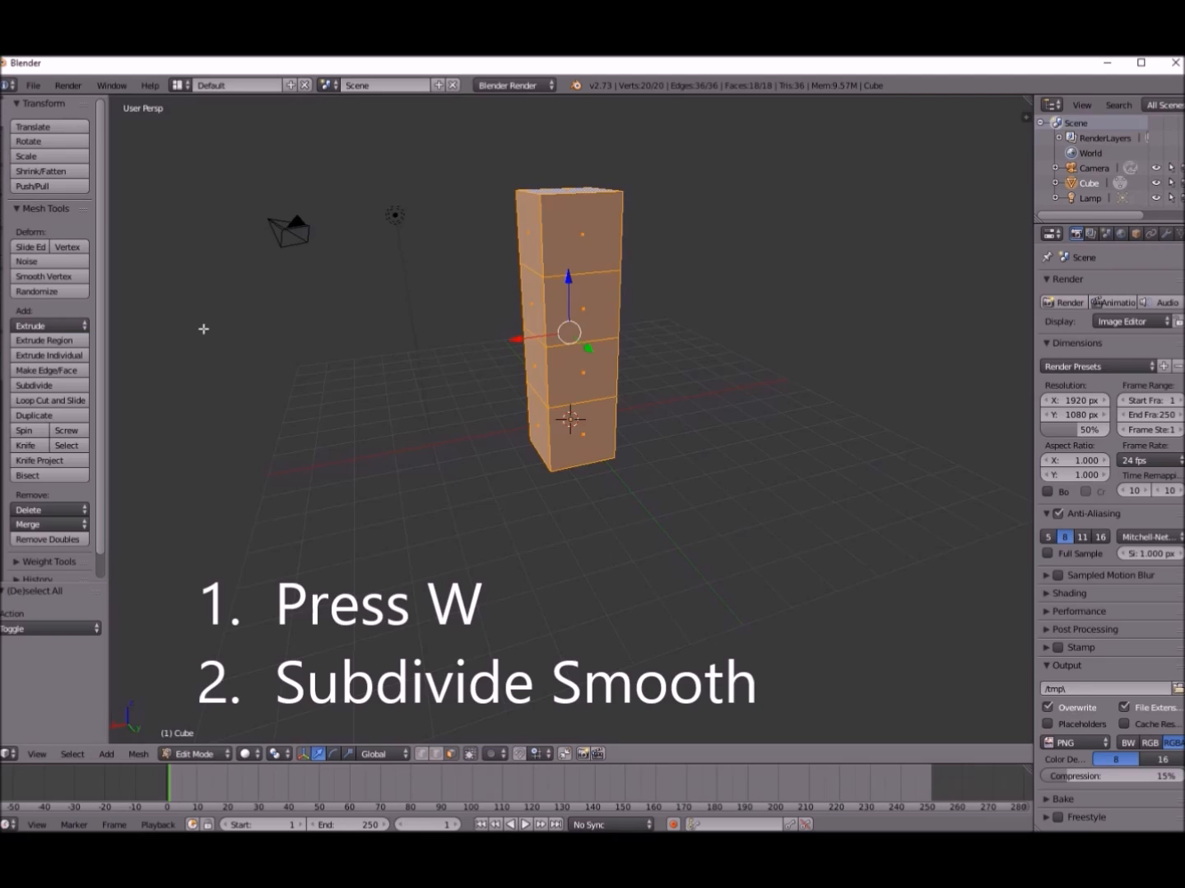
# - Apply Subdivide Smooth twice to the entire selected column mesh
pyautogui.click(199, 371)
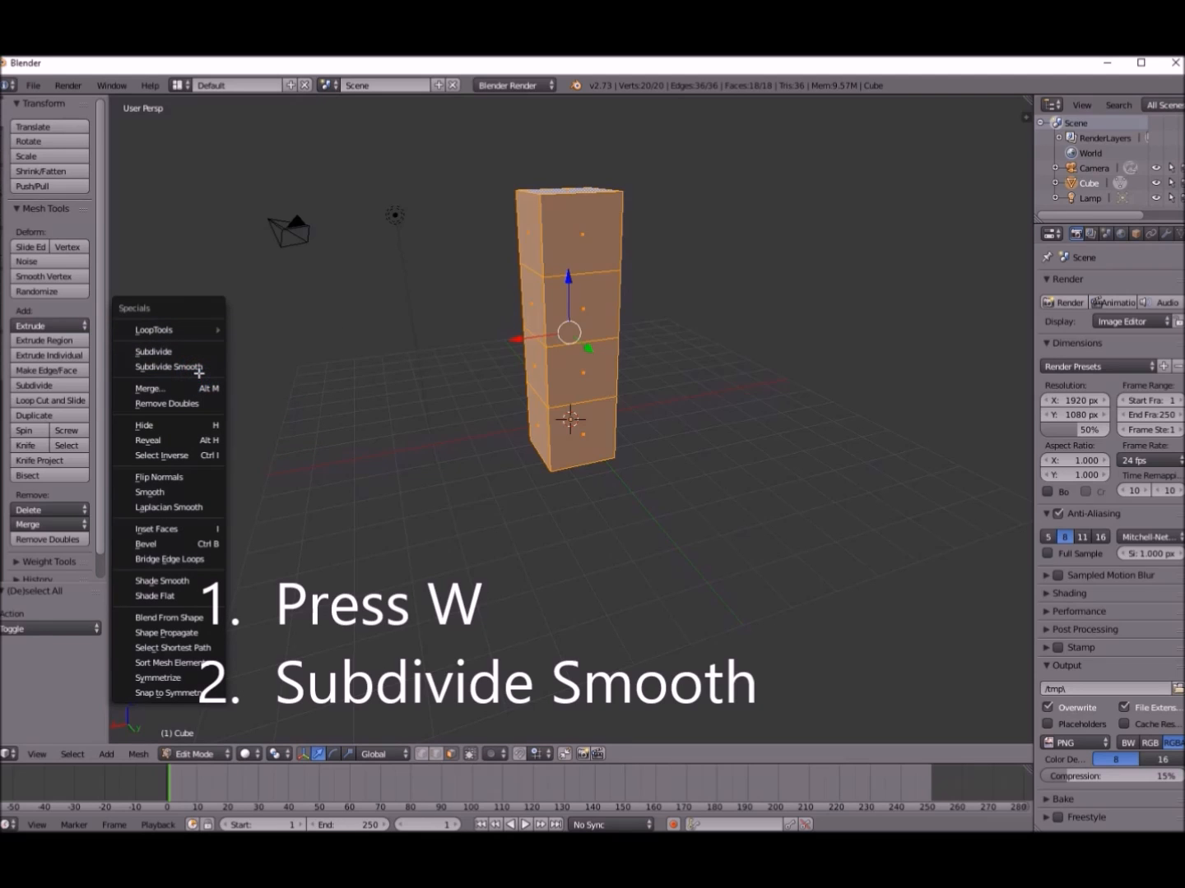
pyautogui.click(198, 371)
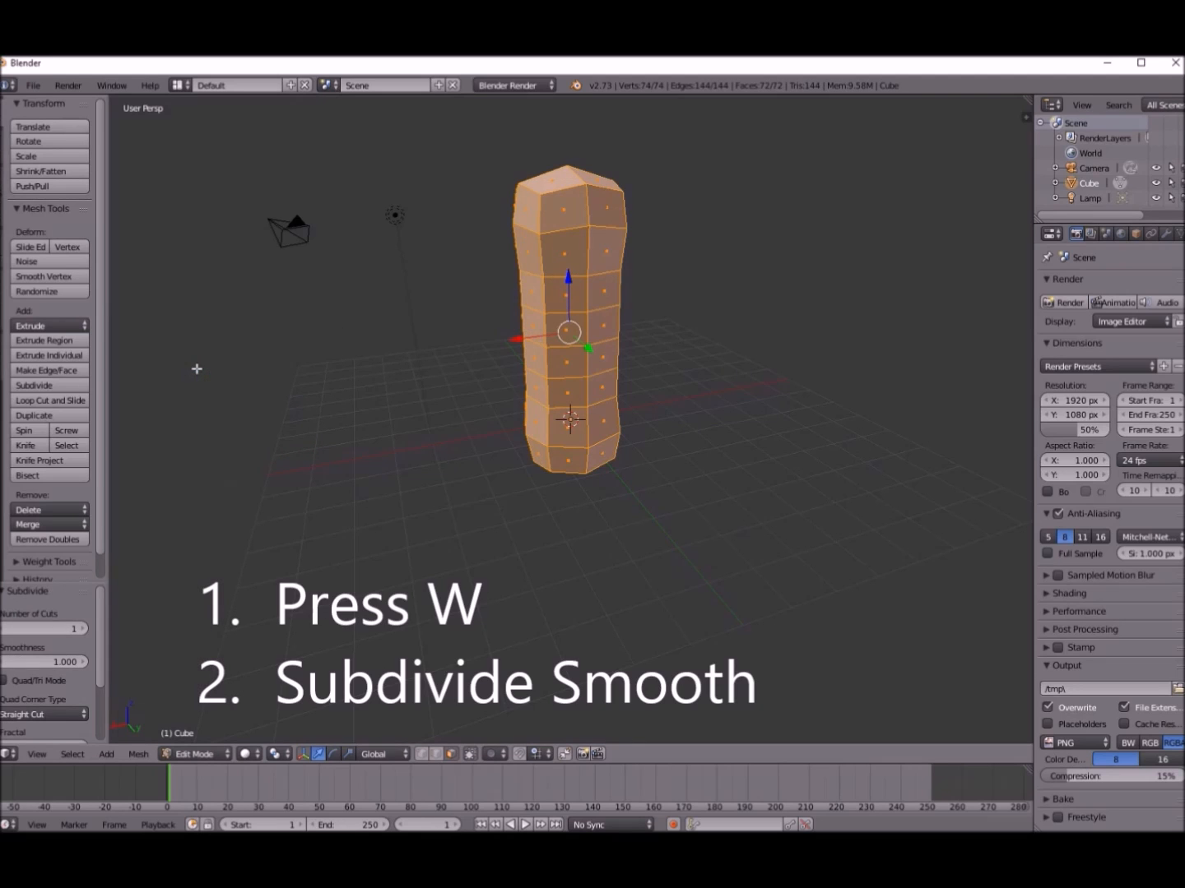
pyautogui.press('w')
pyautogui.click(197, 369)
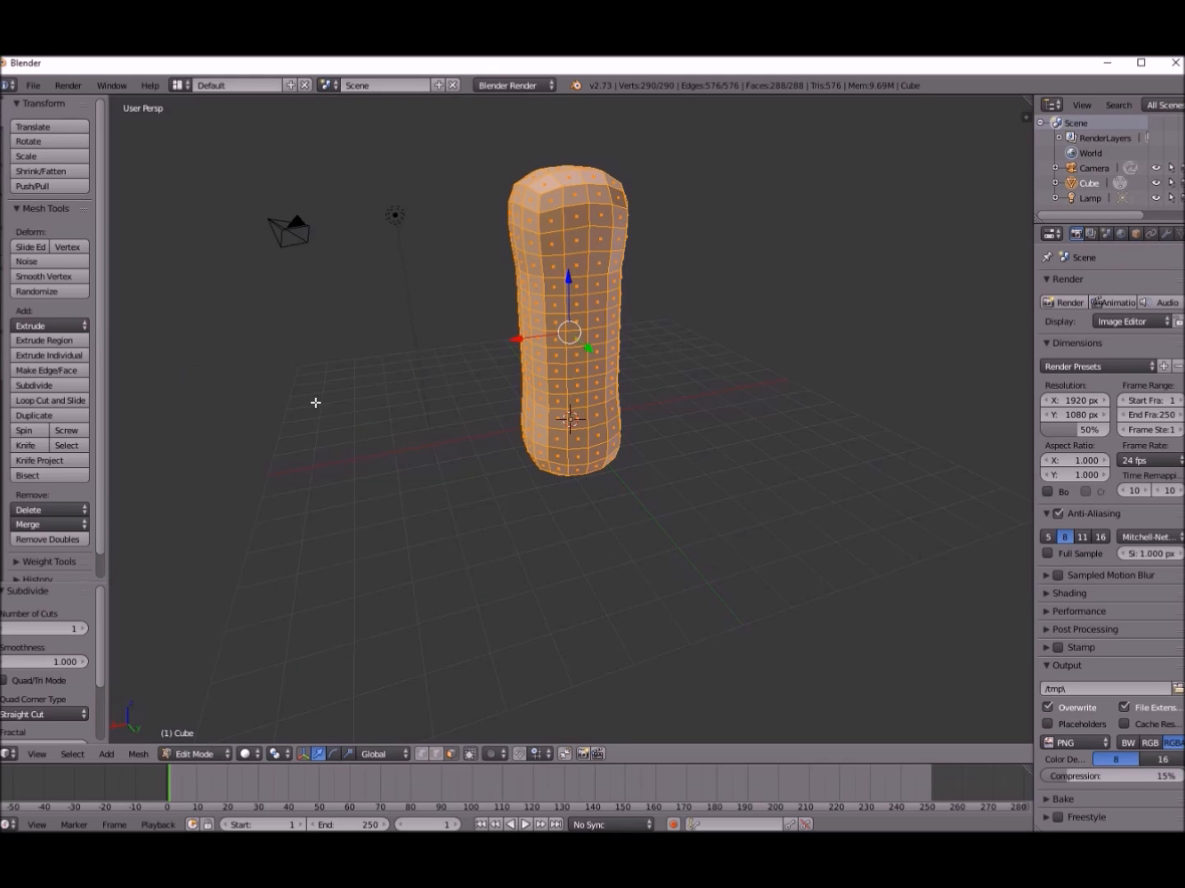
# - Rename the Cube object to Thingie in the outliner
pyautogui.moveTo(510, 482); pyautogui.dragTo(482, 469, button='middle')
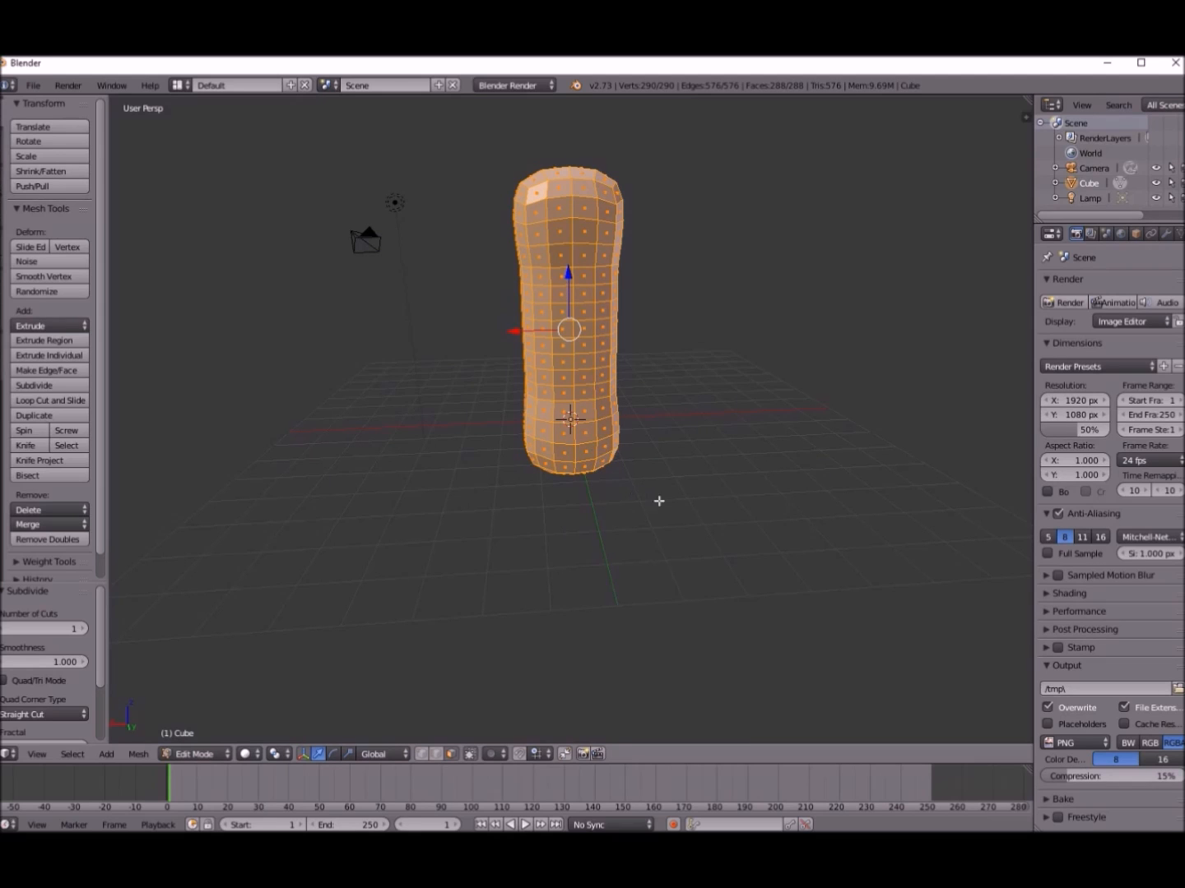
pyautogui.click(1090, 184)
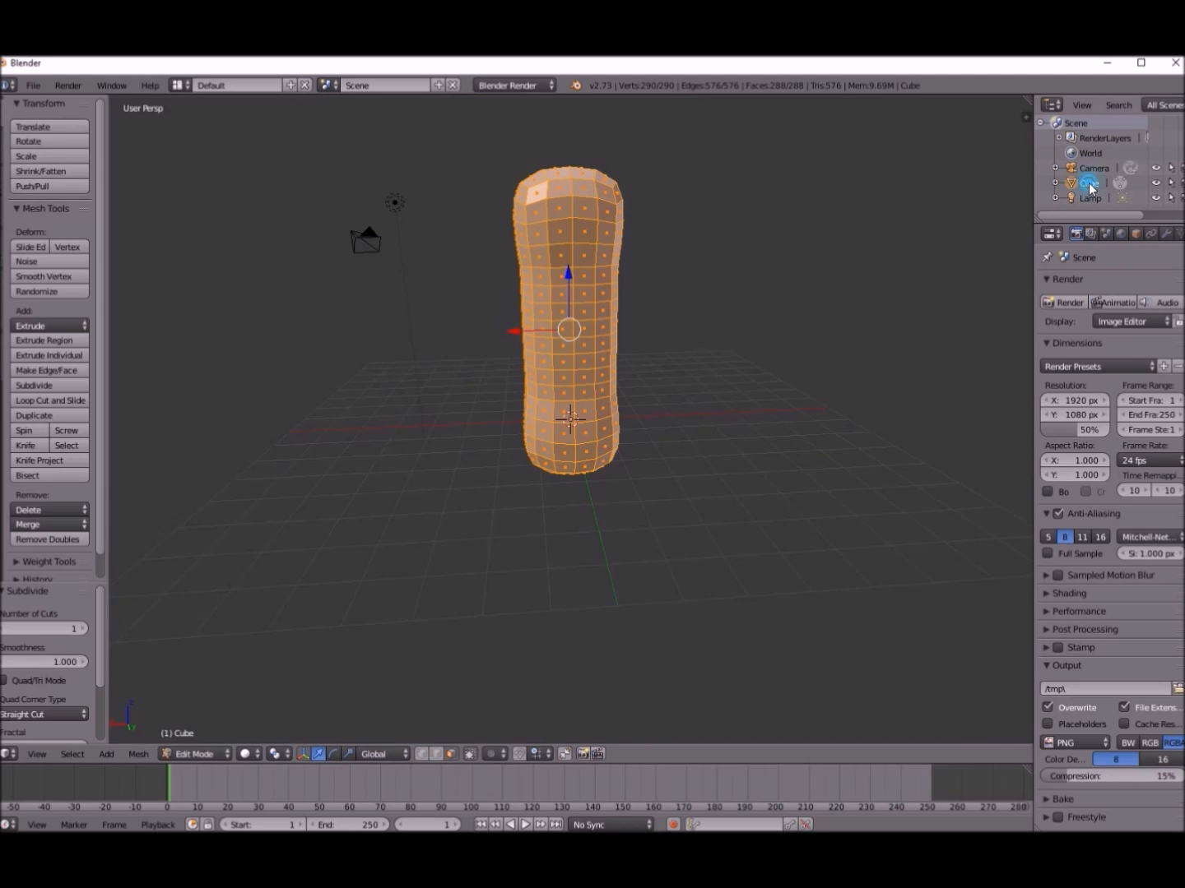
pyautogui.doubleClick(1090, 184)
pyautogui.moveTo(1111, 181); pyautogui.dragTo(1063, 185)
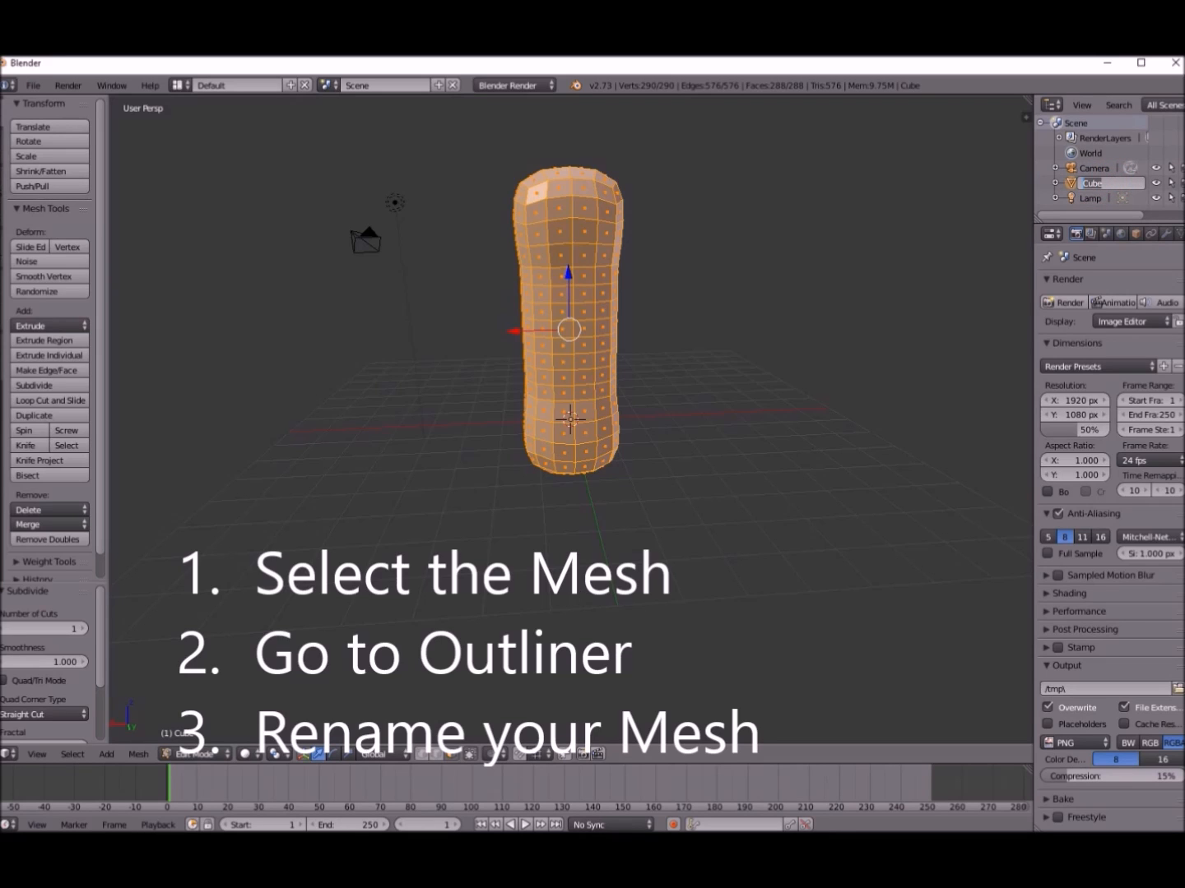
pyautogui.write('Thingie')
pyautogui.press('Return')
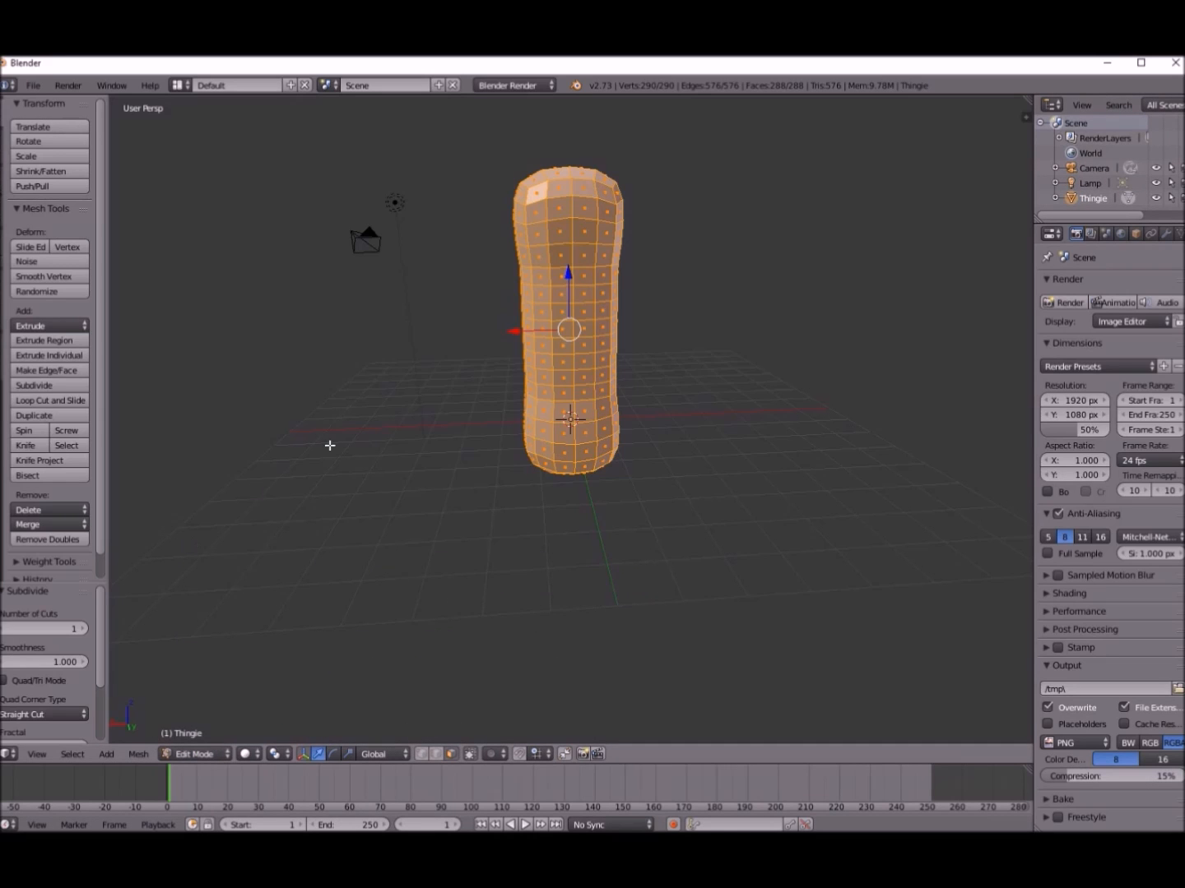
# - Deselect the whole mesh and split the 3D view into two side-by-side viewports, hiding the tool shelf in the new one
pyautogui.moveTo(540, 494)
pyautogui.mouseDown(button='middle')
pyautogui.moveTo(590, 495)
pyautogui.moveTo(540, 496)
pyautogui.mouseUp(button='middle')
pyautogui.press('a')
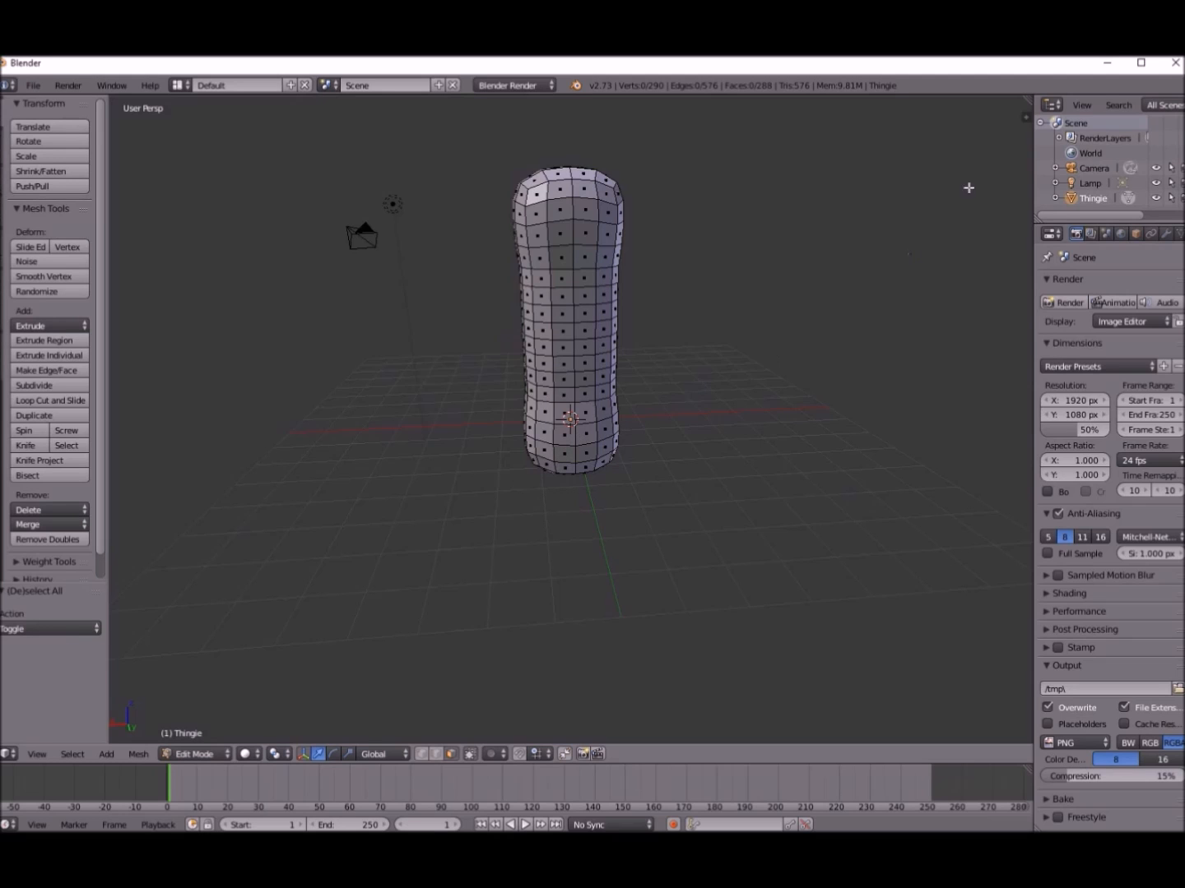
pyautogui.moveTo(1027, 100); pyautogui.dragTo(552, 157)
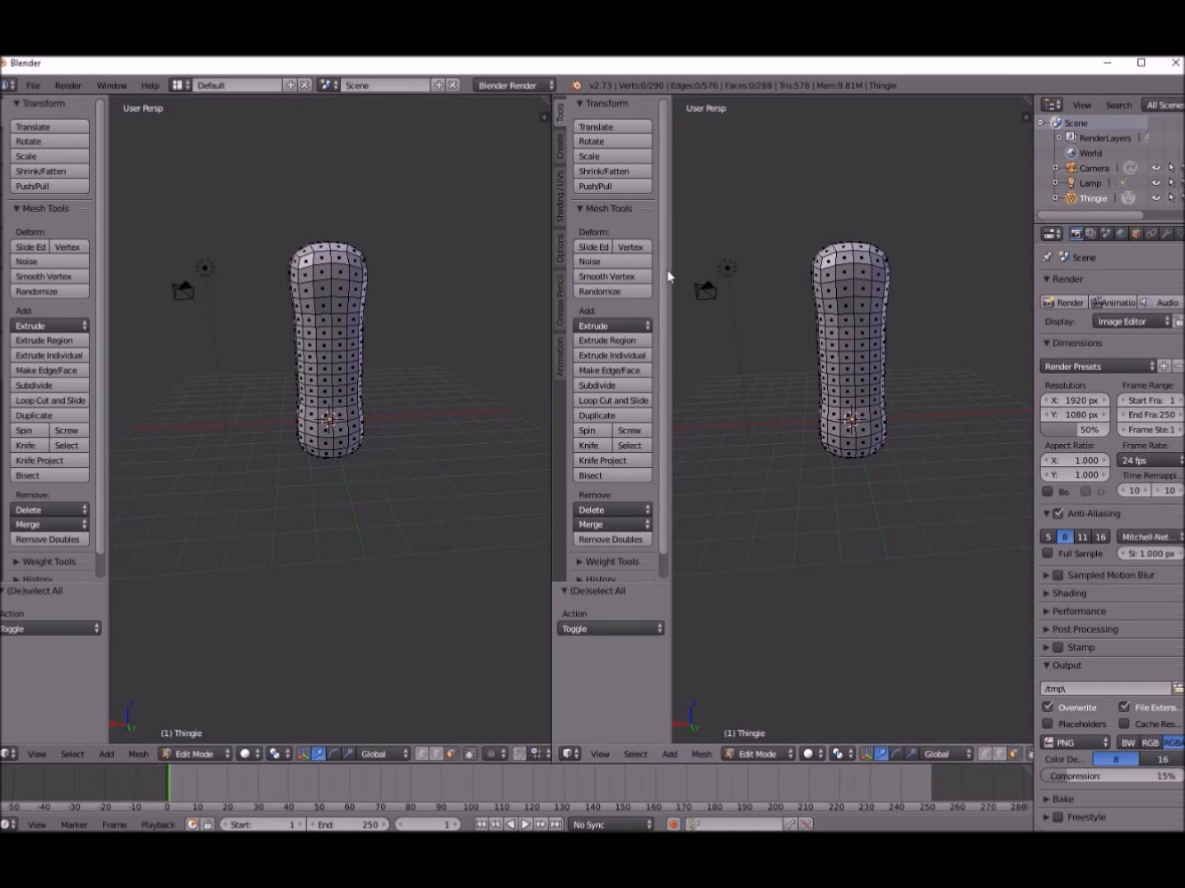
pyautogui.press('t')
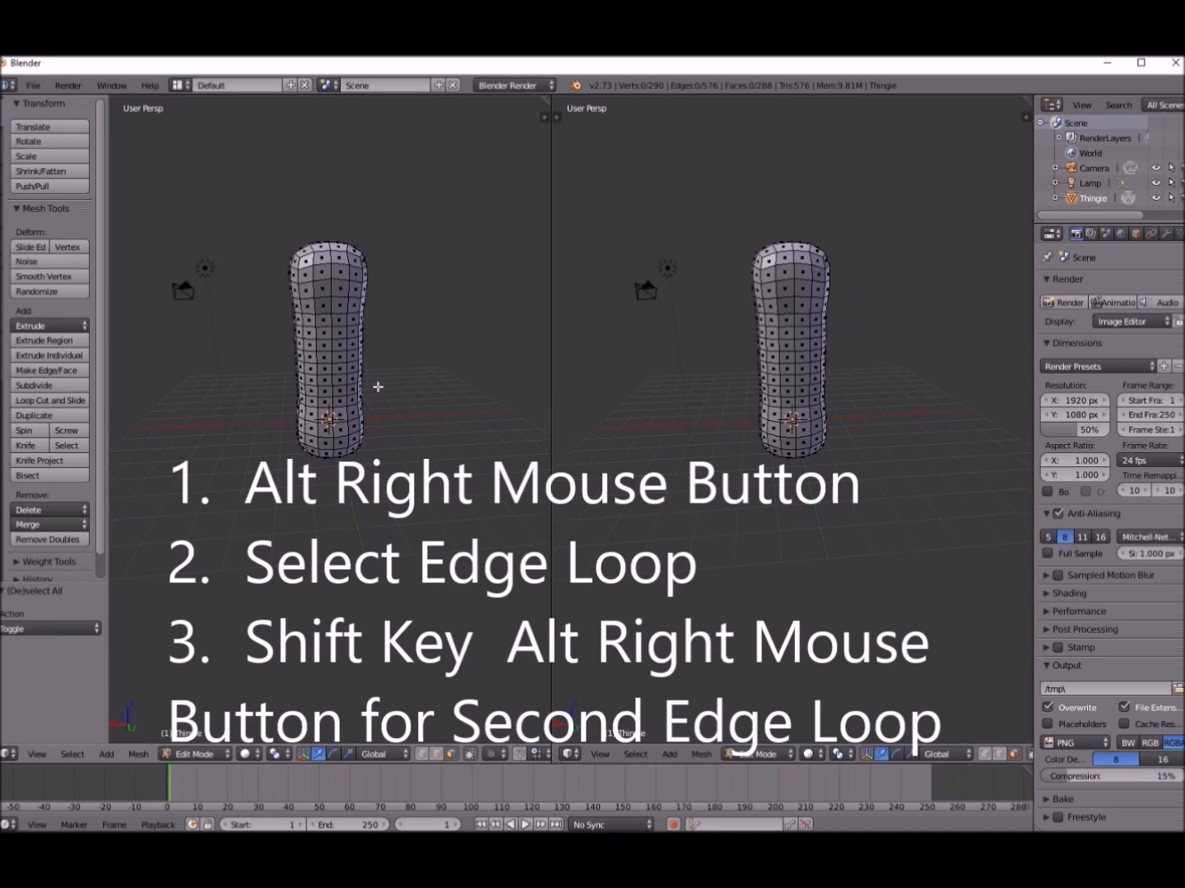
# - In edge select mode, mark the horizontal edge loop on the lower body and the central vertical edge loop as seams
pyautogui.click(436, 754)
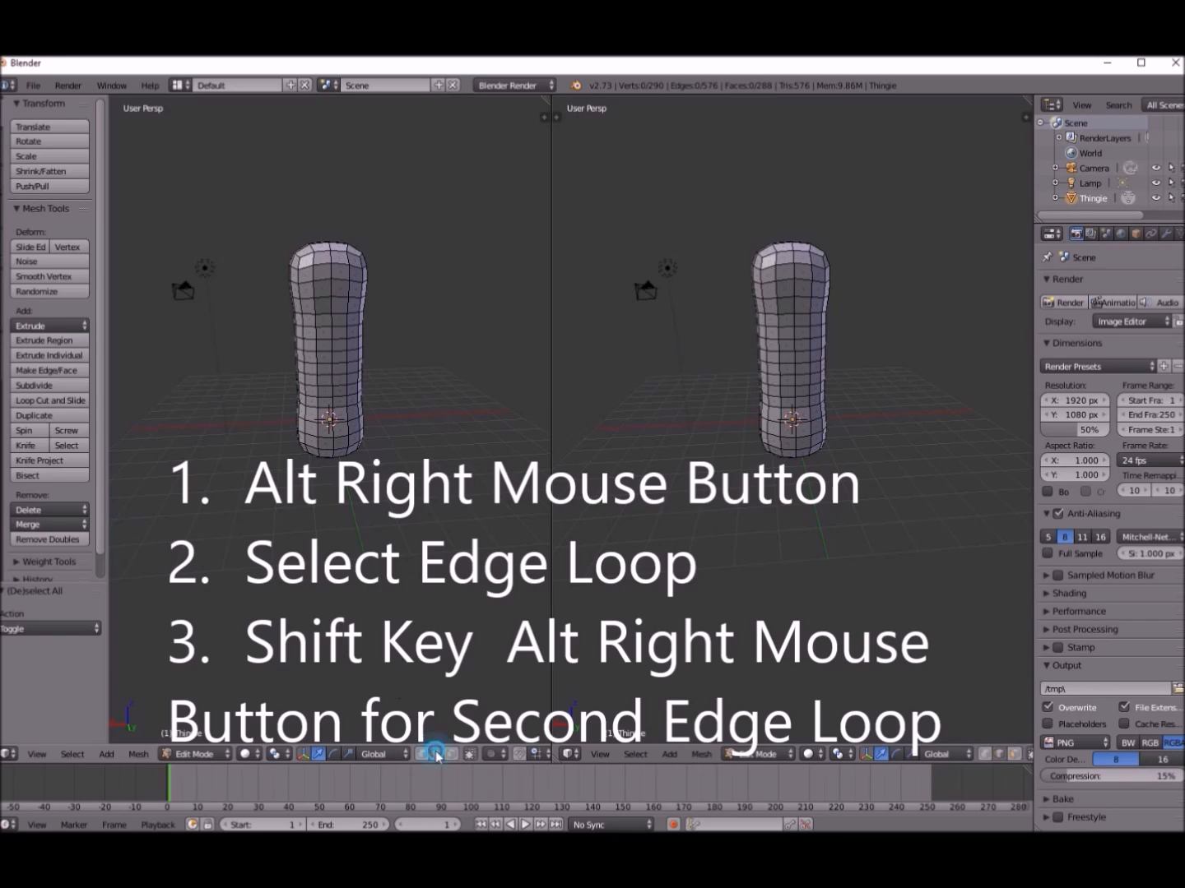
pyautogui.keyDown('alt'); pyautogui.rightClick(330, 382); pyautogui.keyUp('alt')
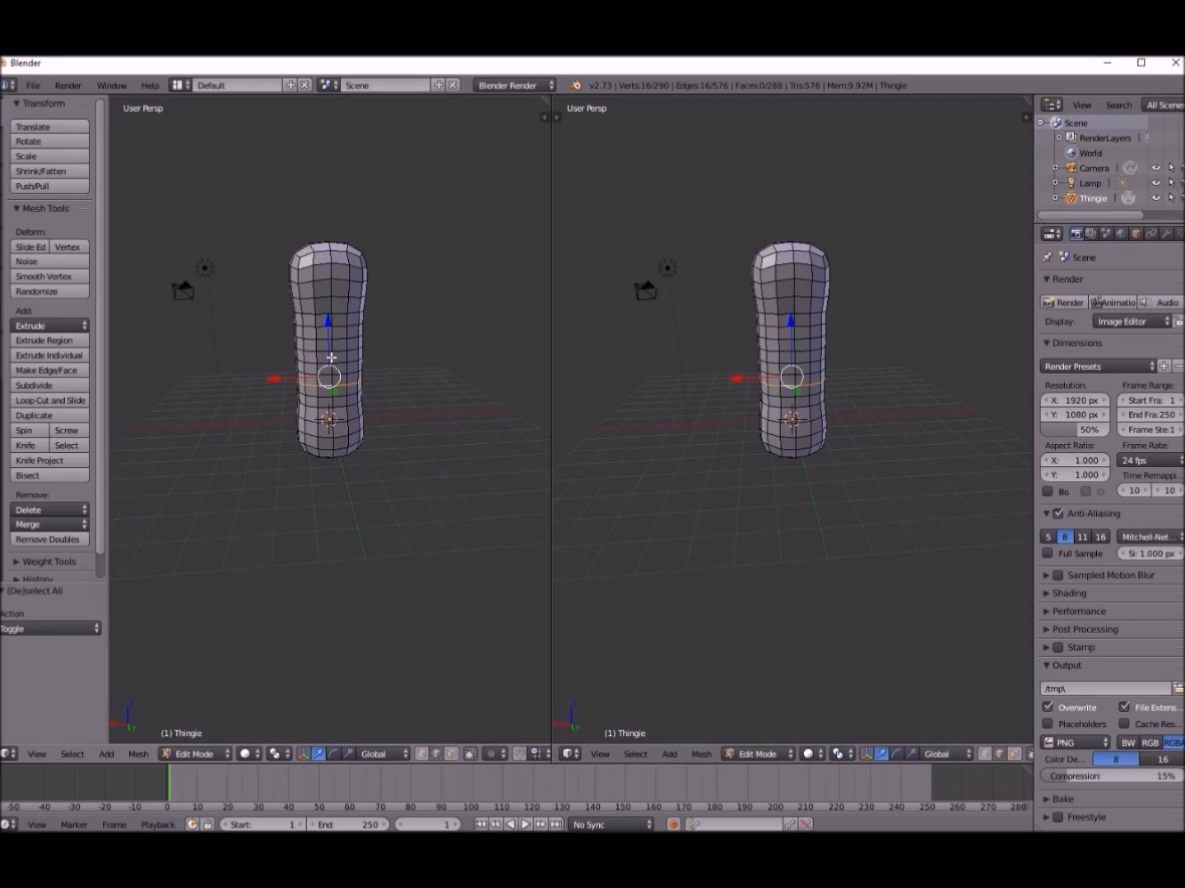
pyautogui.keyDown('alt'); pyautogui.keyDown('shift'); pyautogui.rightClick(331, 358); pyautogui.keyUp('shift'); pyautogui.keyUp('alt')
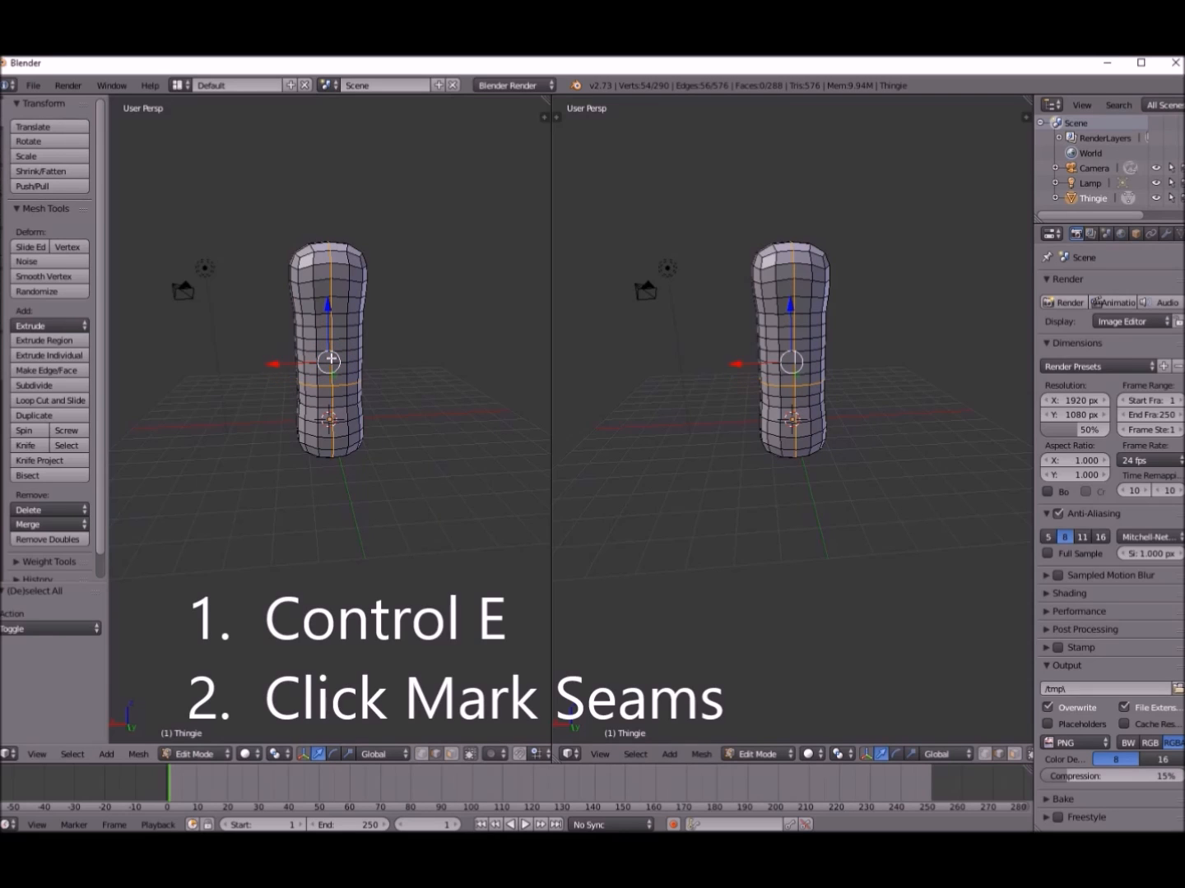
pyautogui.hotkey('ctrl', 'e')
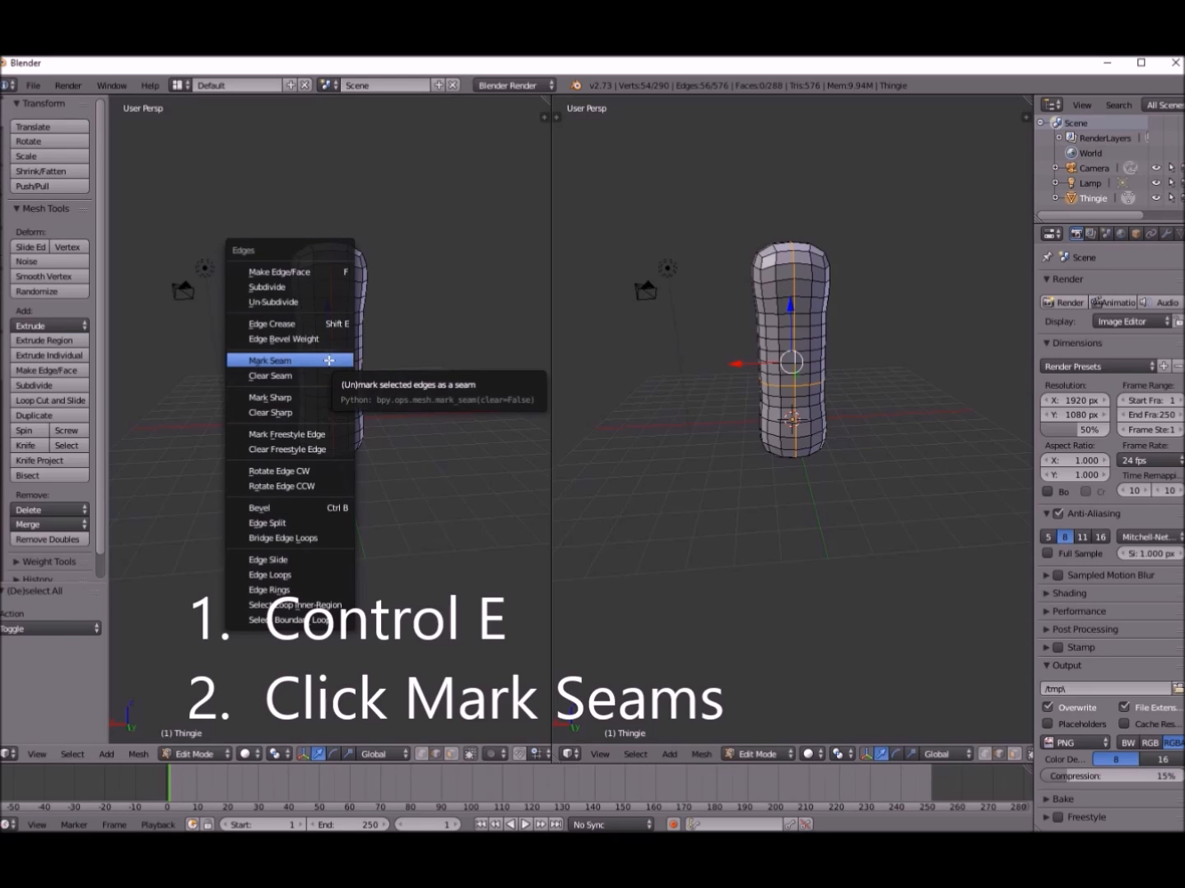
pyautogui.click(330, 360)
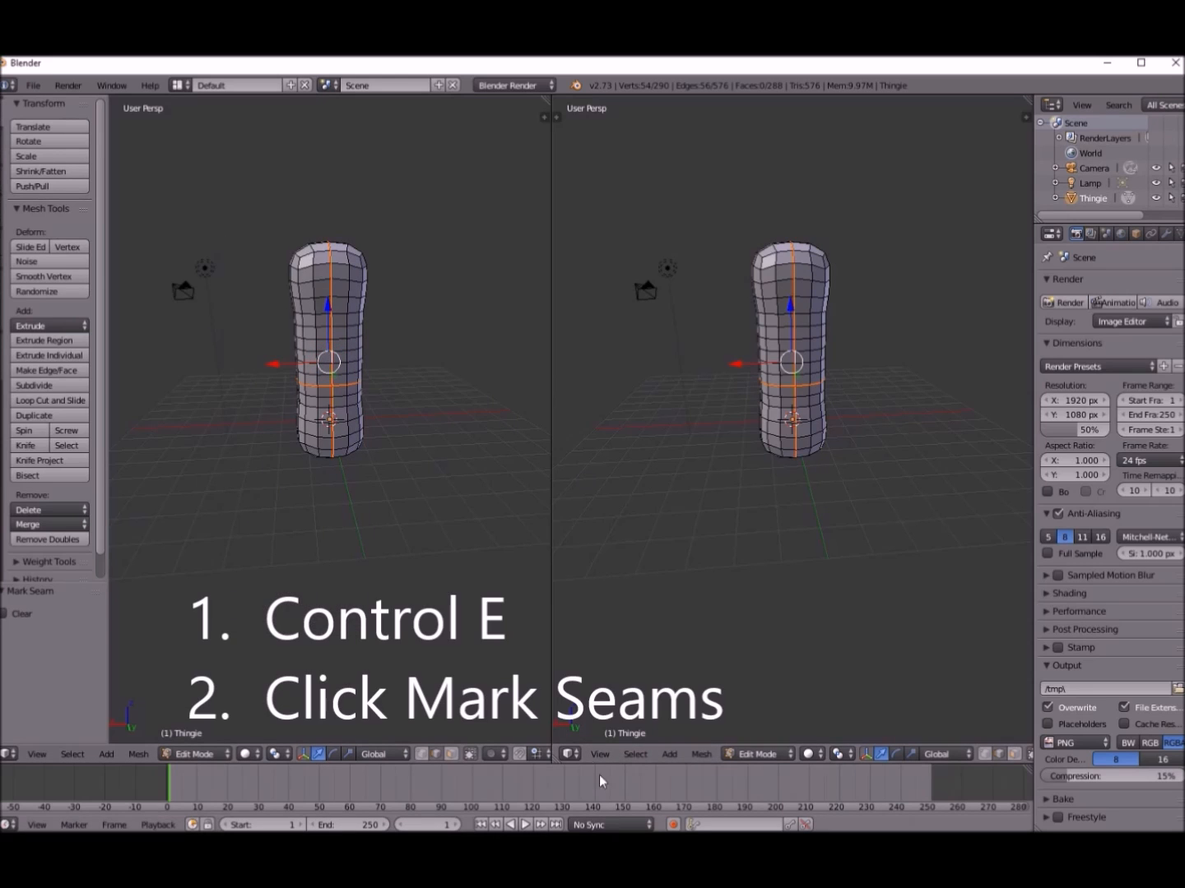
# - Change the second viewport to the UV/Image Editor and unwrap the whole mesh with the standard Unwrap method
pyautogui.click(570, 754)
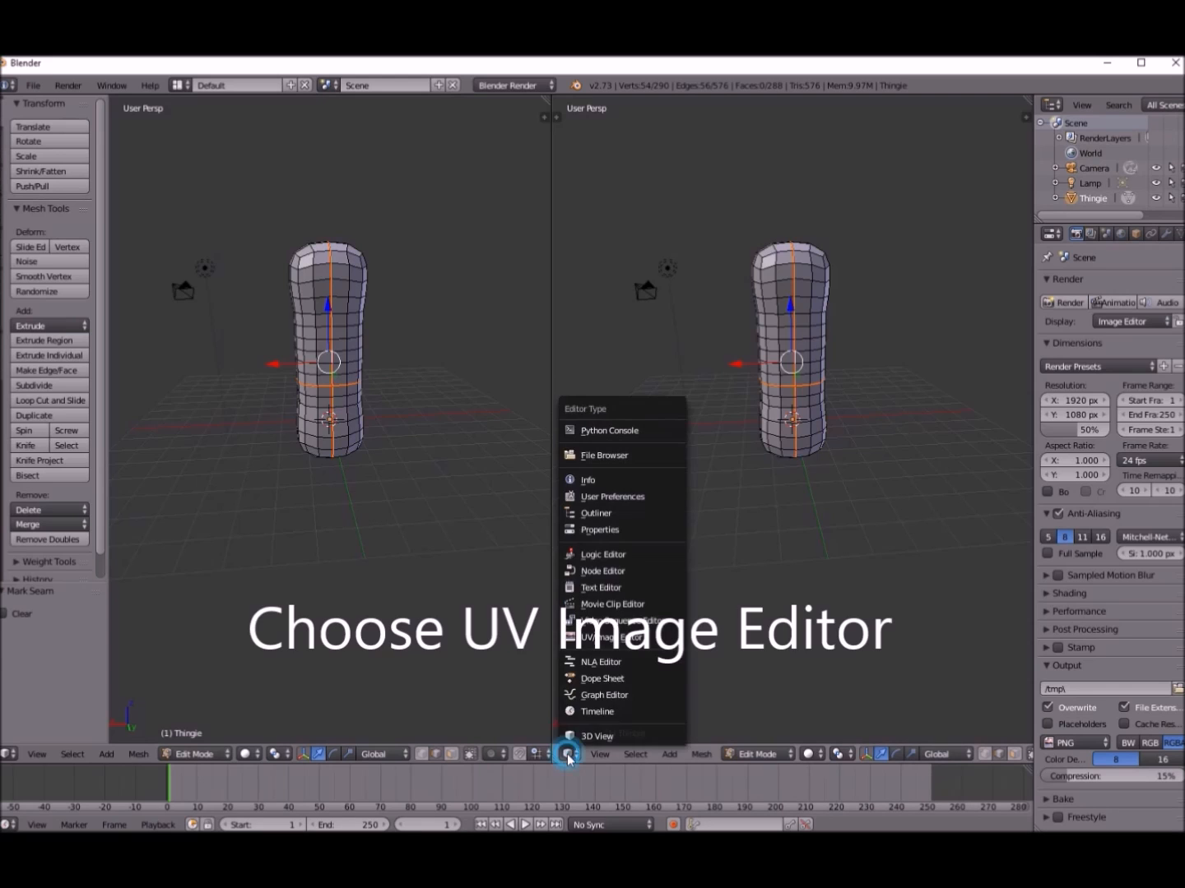
pyautogui.click(595, 638)
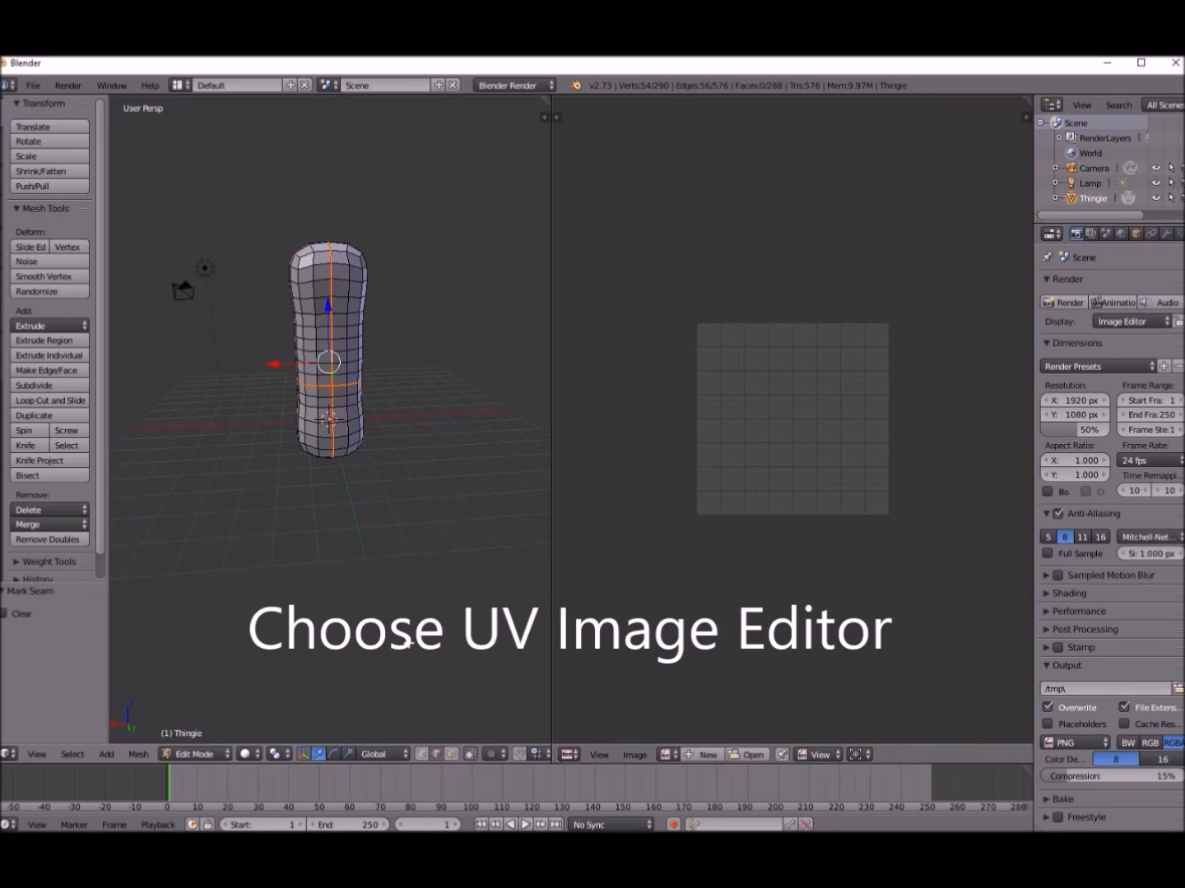
pyautogui.press('a')
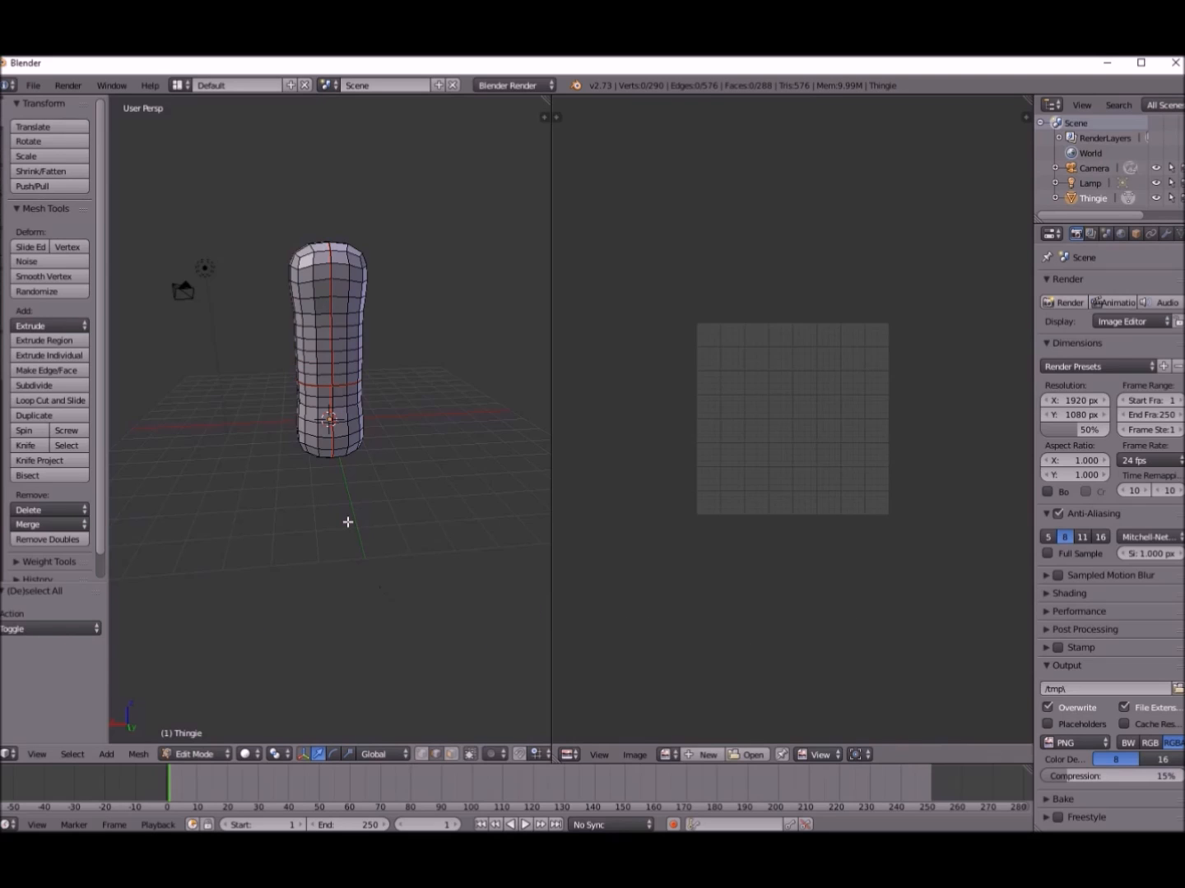
pyautogui.press('a')
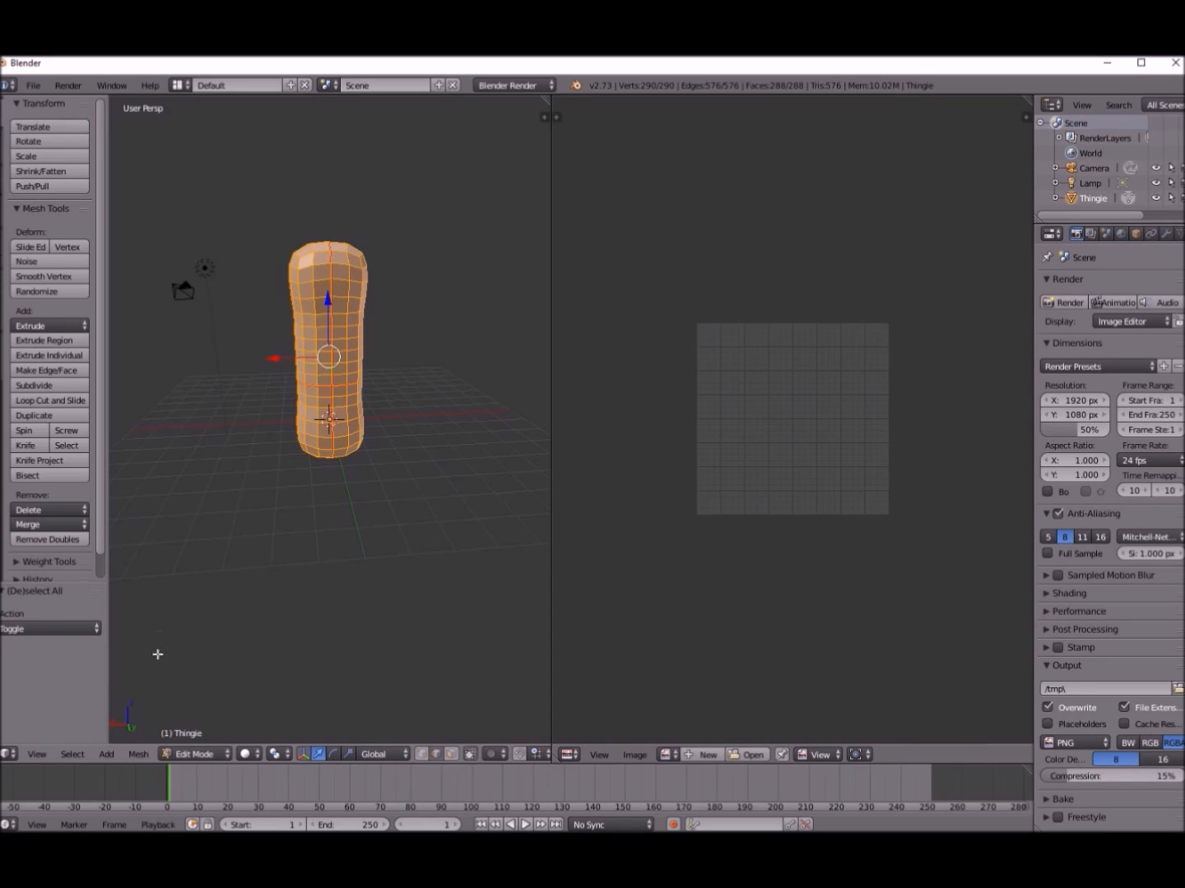
pyautogui.click(143, 752)
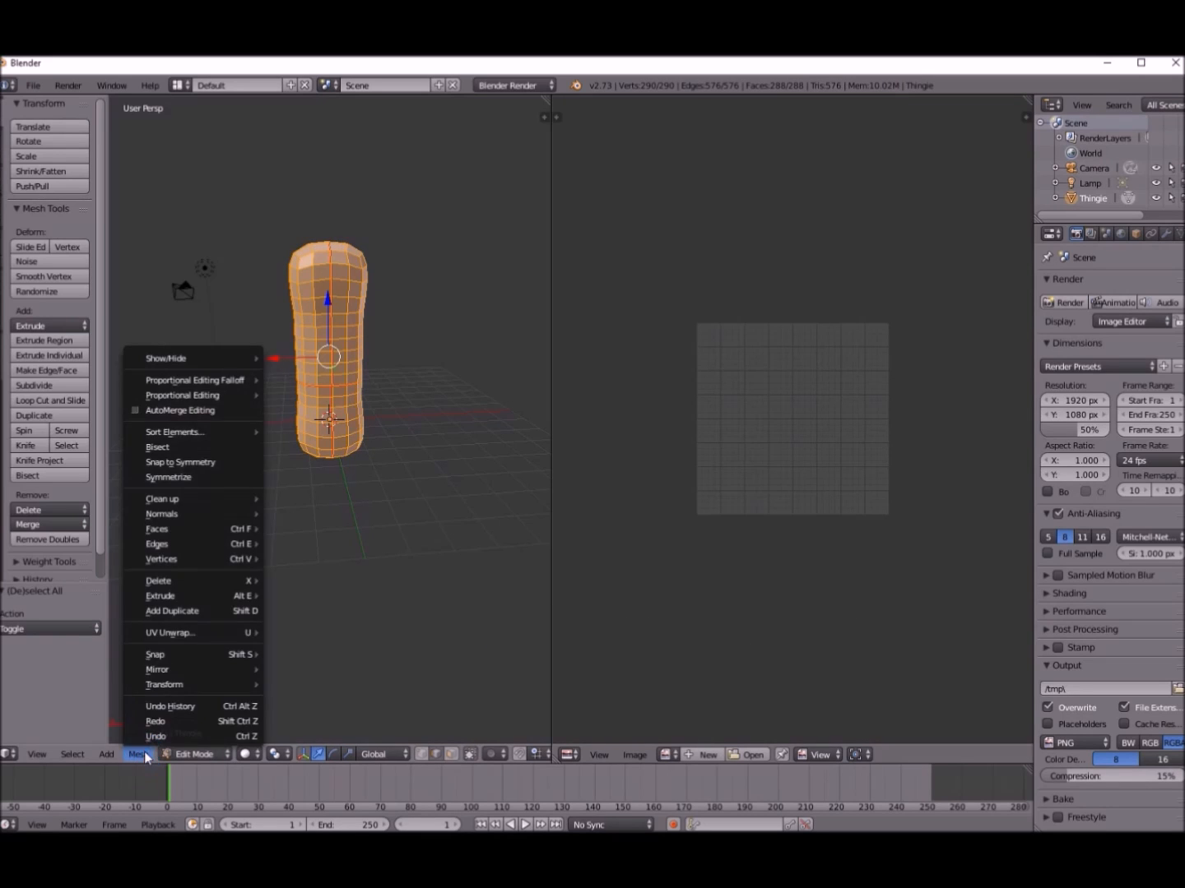
pyautogui.moveTo(168, 637)
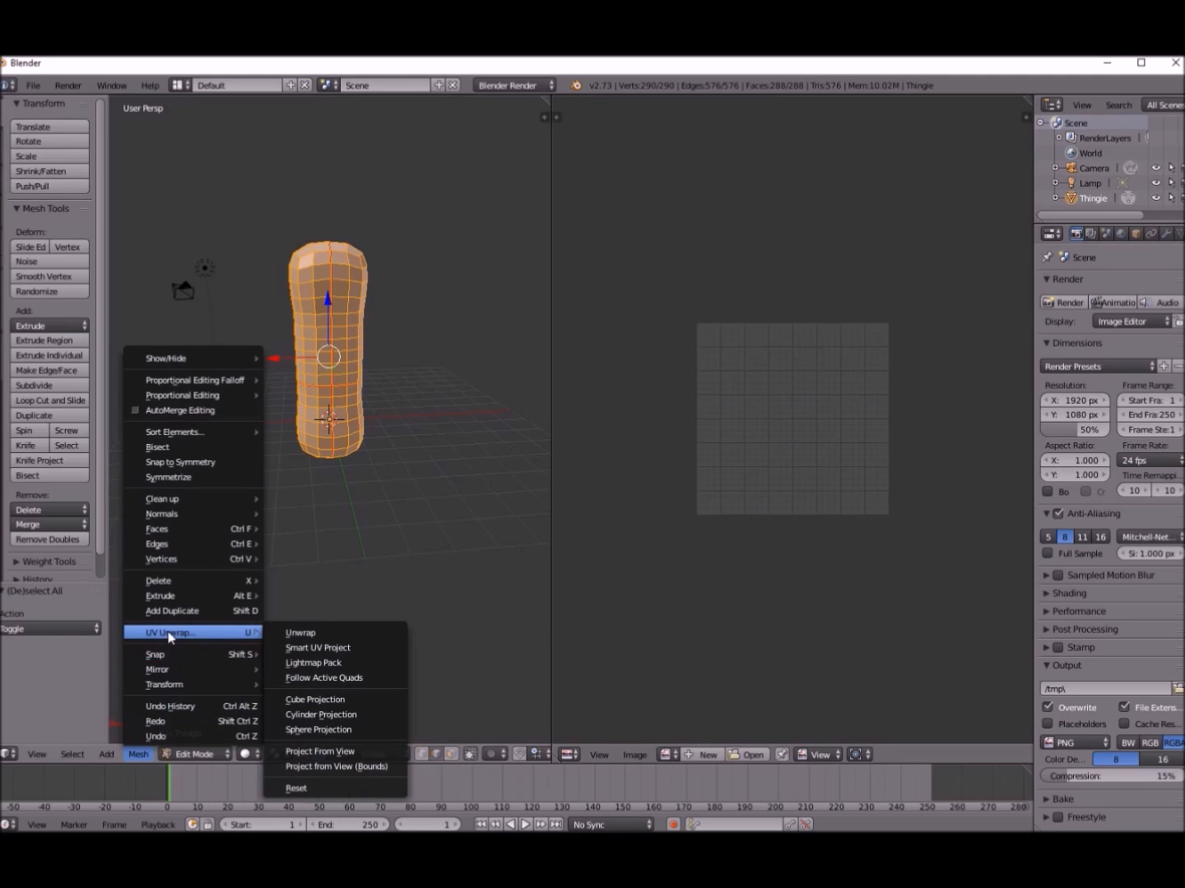
pyautogui.click(300, 634)
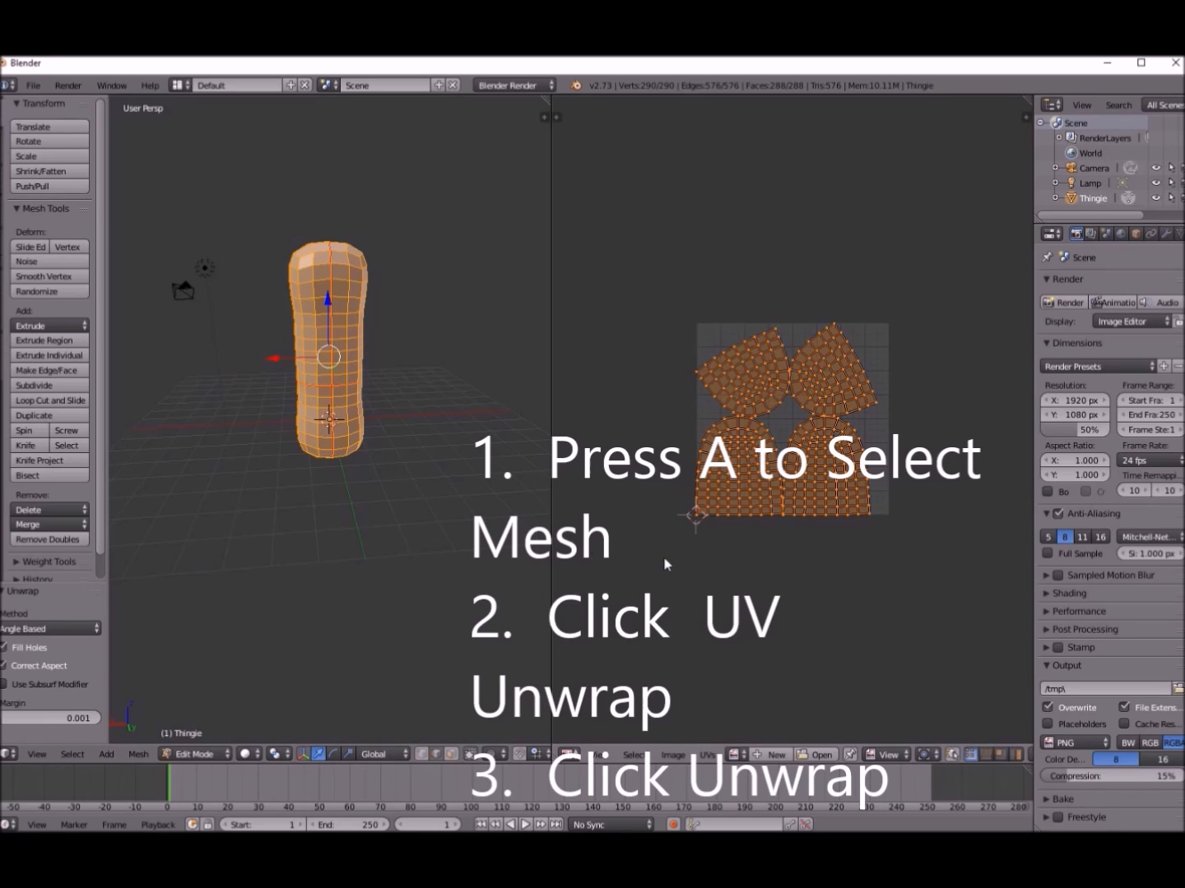
# - Create a new blank 1024 x 1024 px image named thingie for the UV layout
pyautogui.click(774, 755)
pyautogui.click(806, 686)
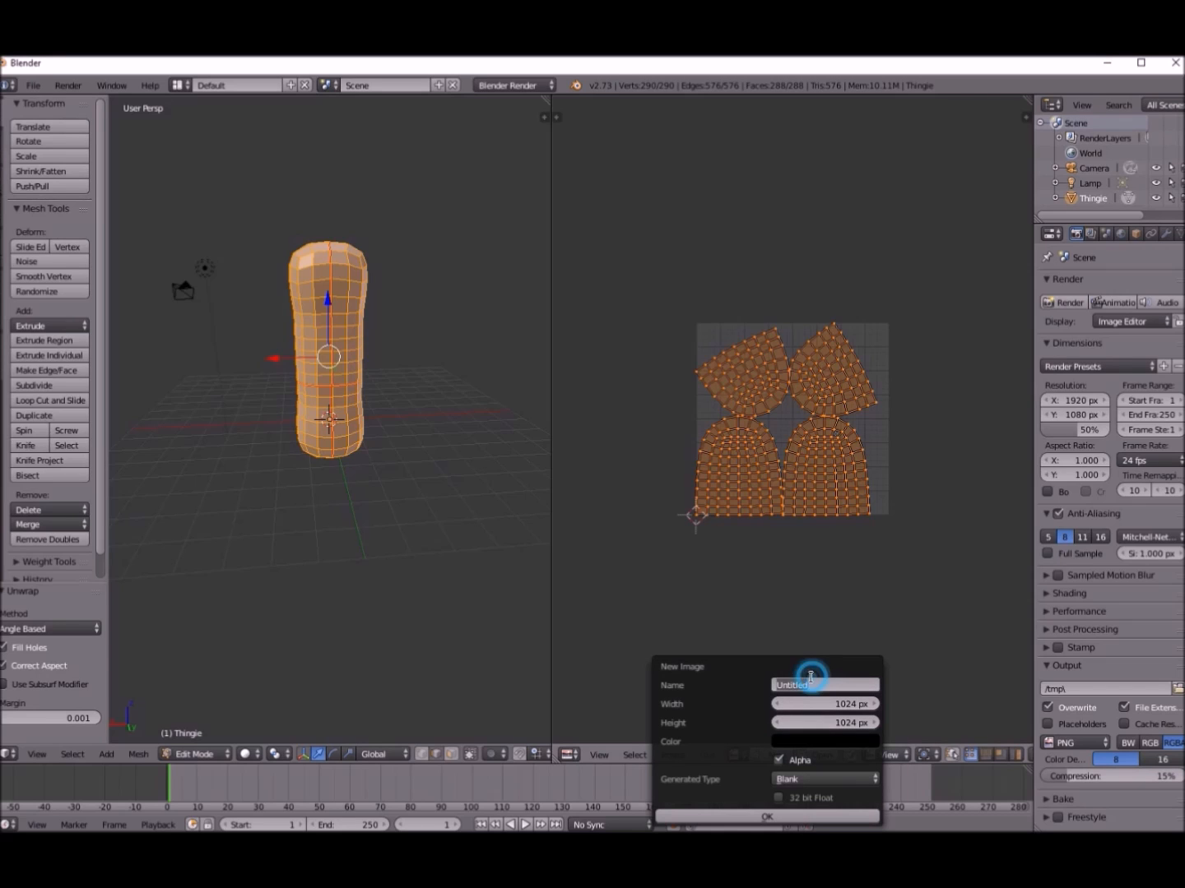
pyautogui.write('thingie')
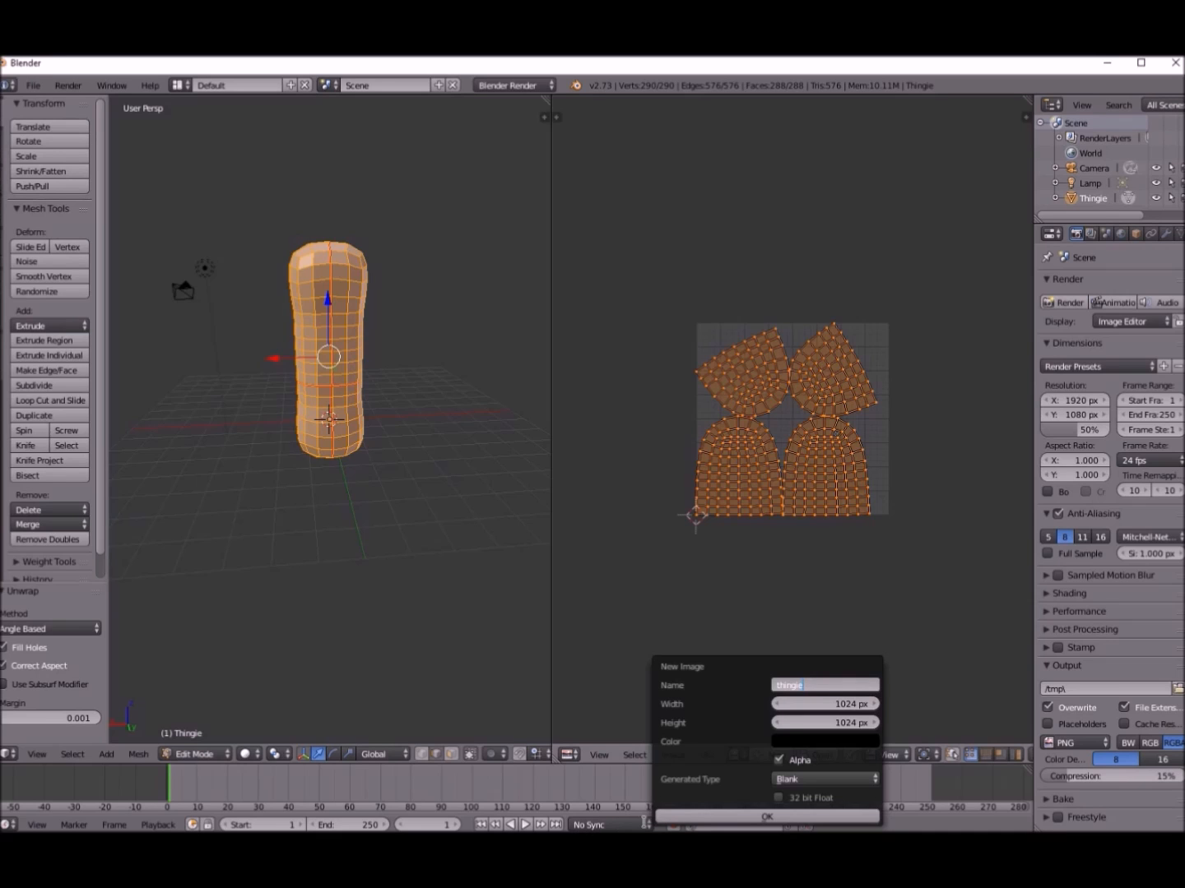
pyautogui.click(718, 815)
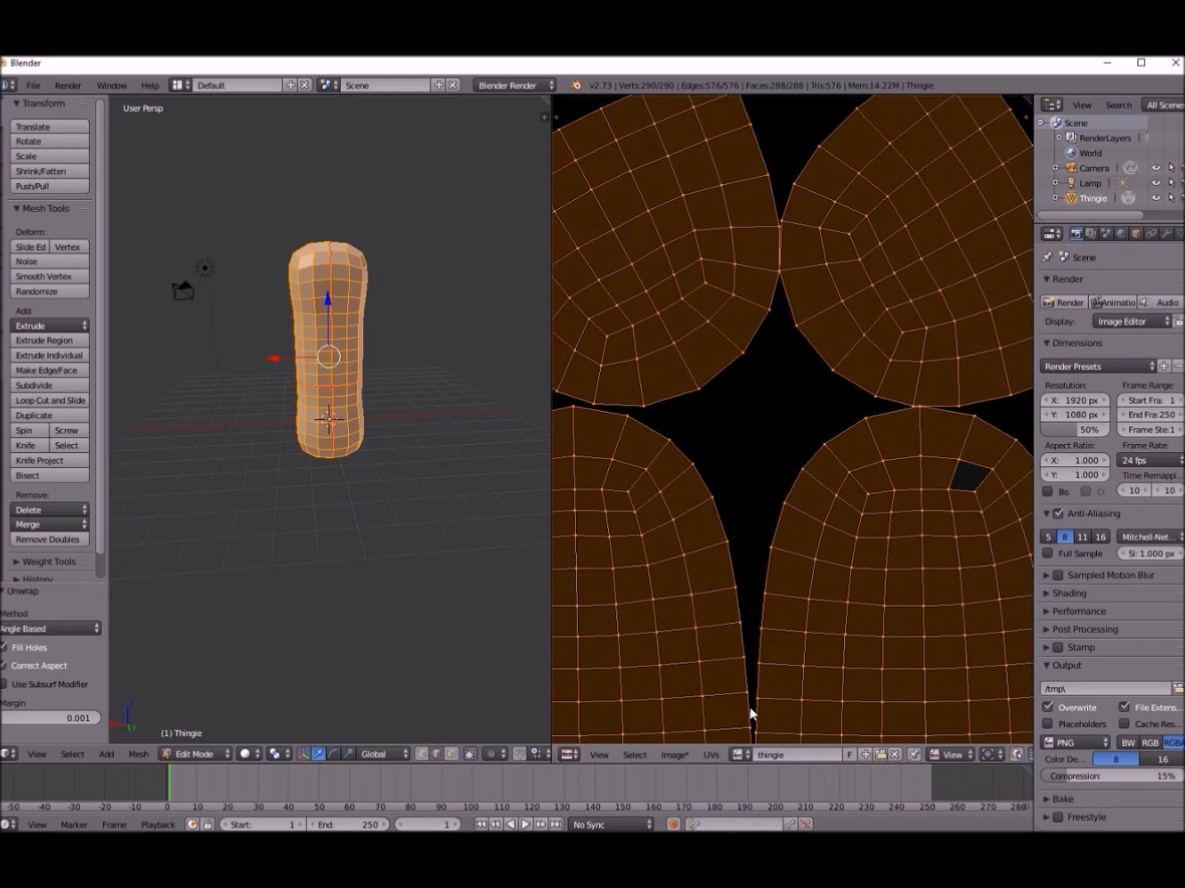
pyautogui.scroll(-5, 751, 714)
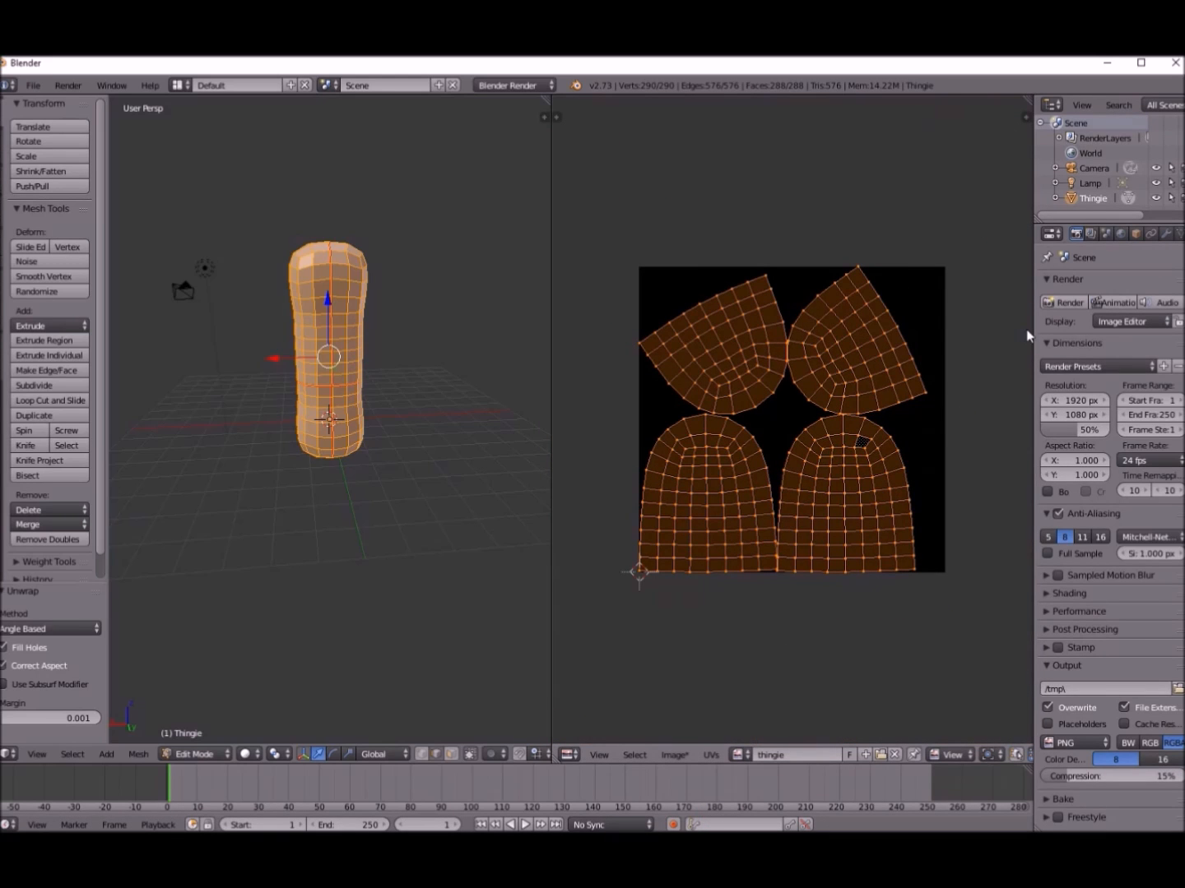
# - Widen the properties area and set the material's diffuse color to pink, RGB 0.800, 0.145, 0.298
pyautogui.moveTo(1034, 329); pyautogui.dragTo(906, 338)
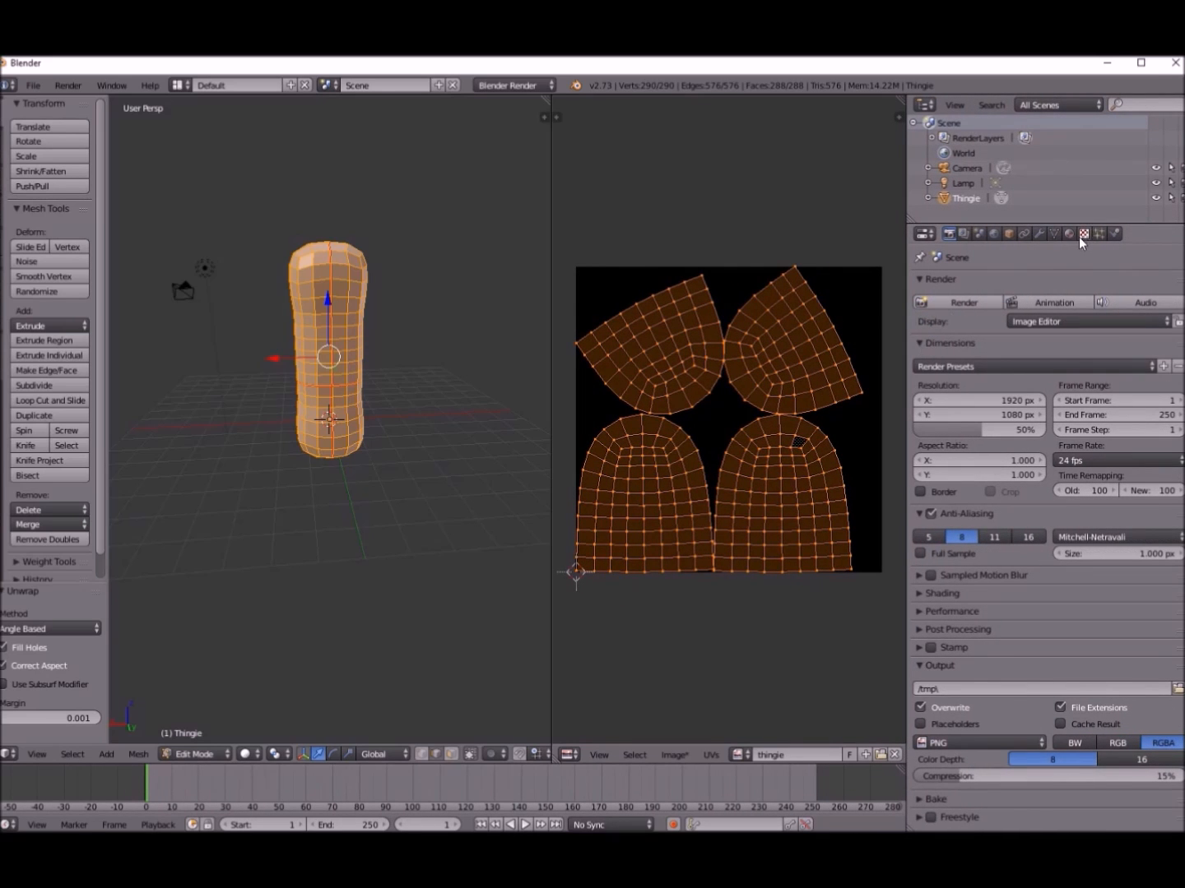
pyautogui.click(1069, 233)
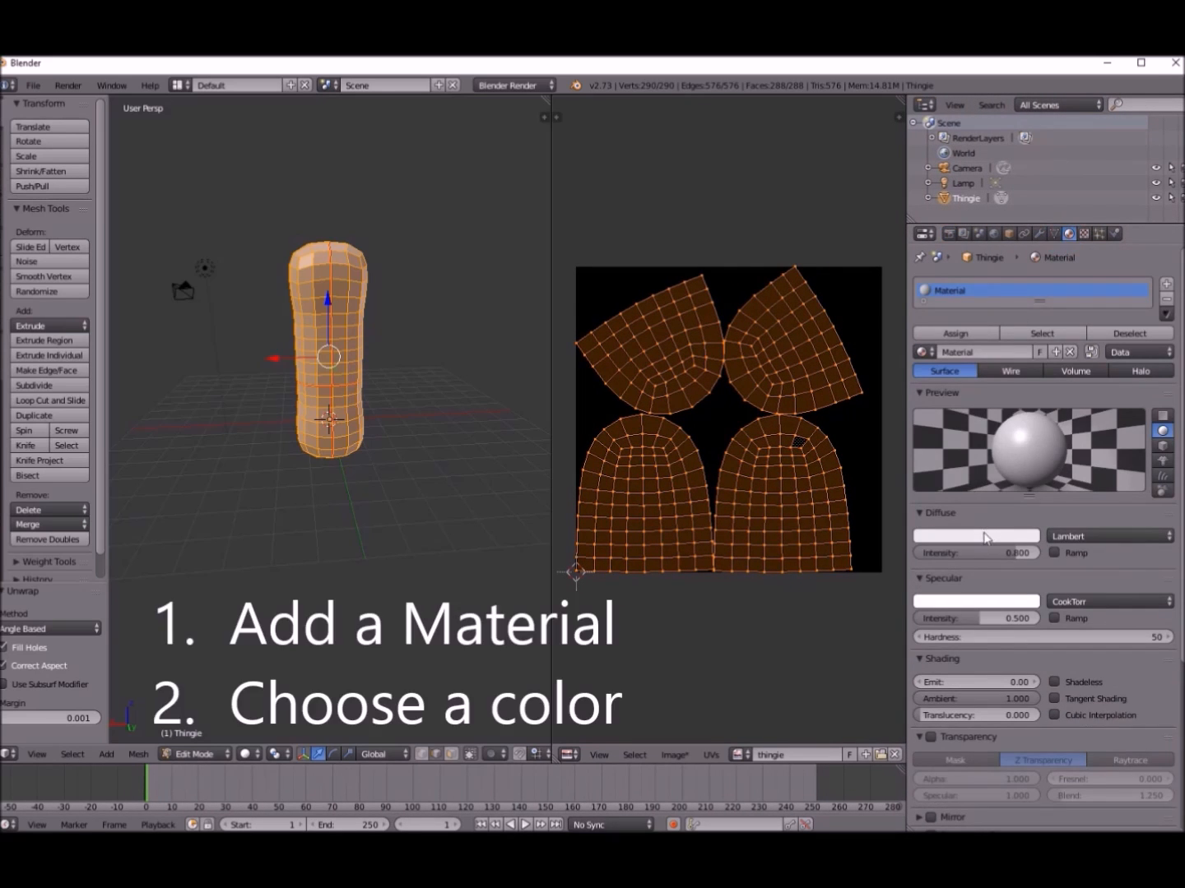
pyautogui.click(987, 538)
pyautogui.click(988, 419)
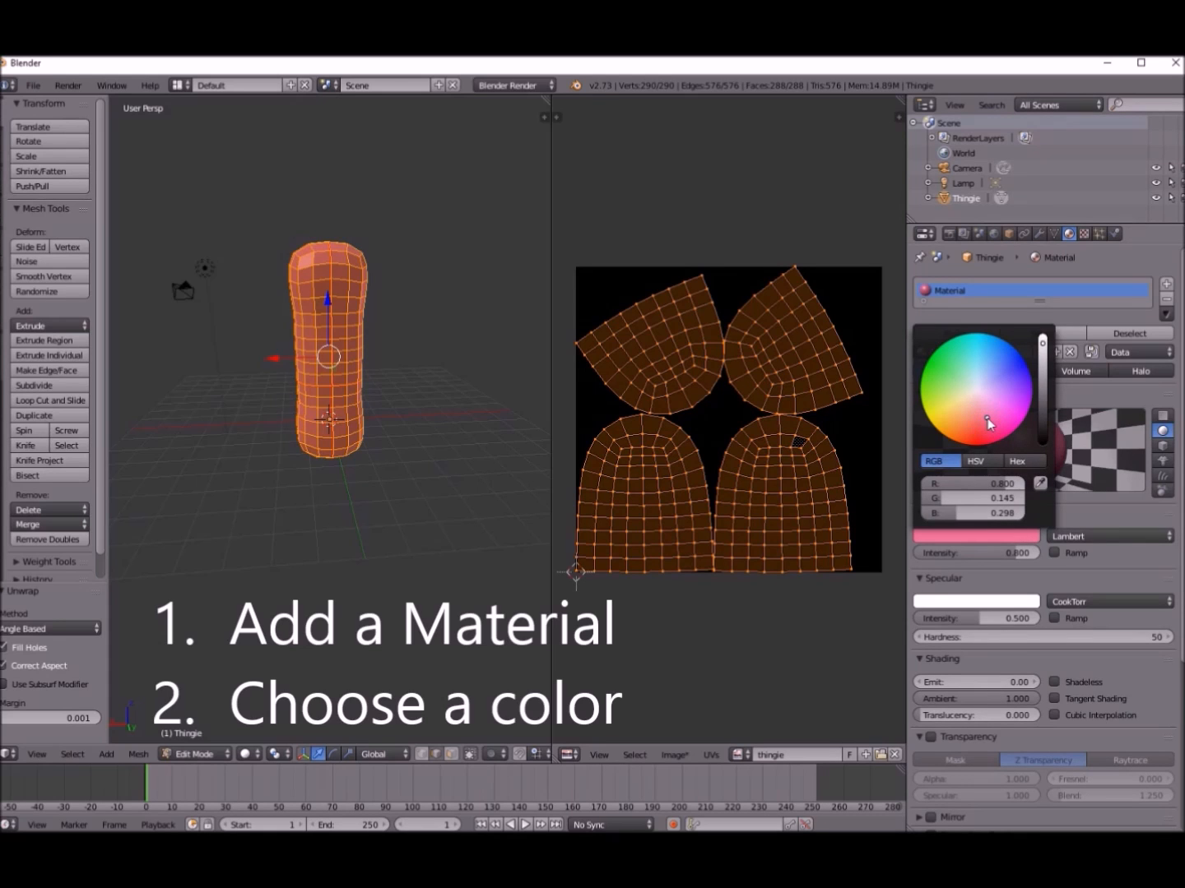
# - Add a new image texture in the material's second texture slot and load 1apple.JPG into it
pyautogui.click(1086, 235)
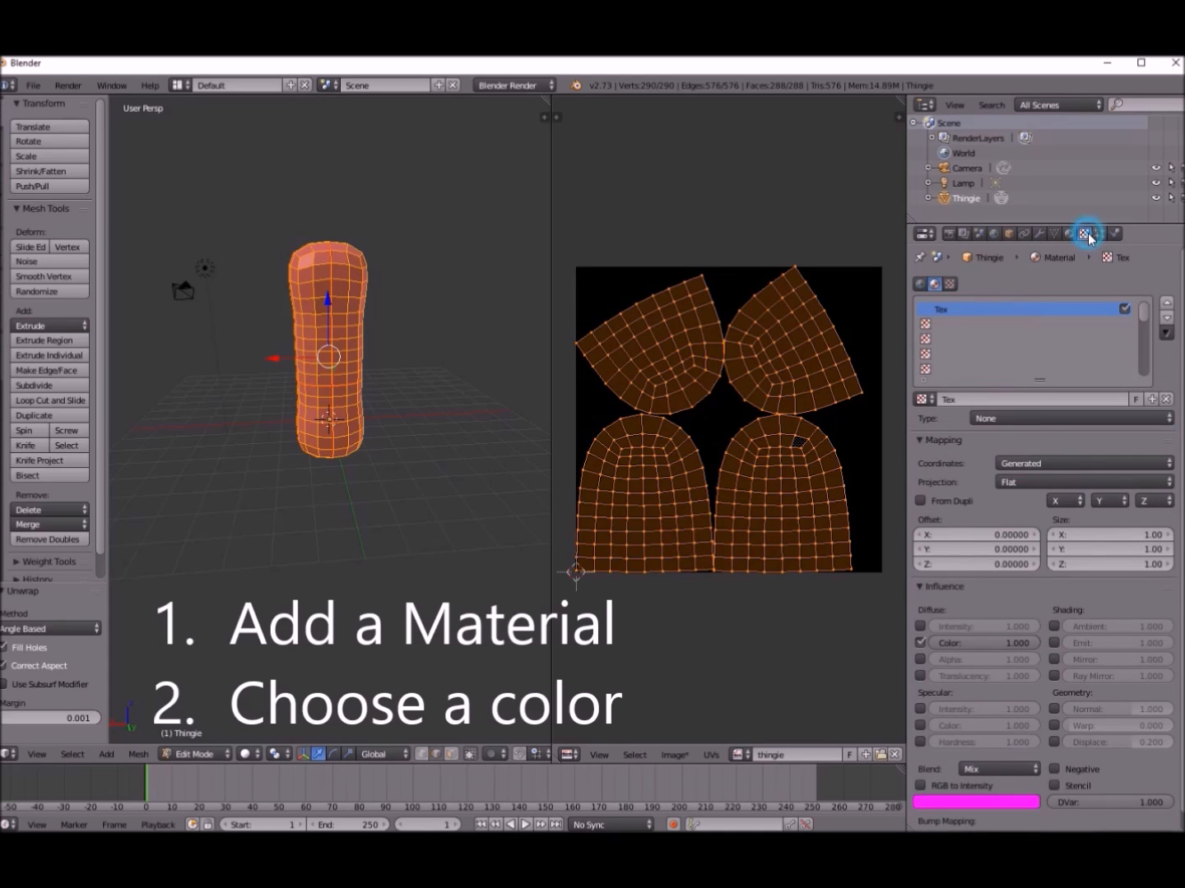
pyautogui.click(925, 327)
pyautogui.click(1032, 403)
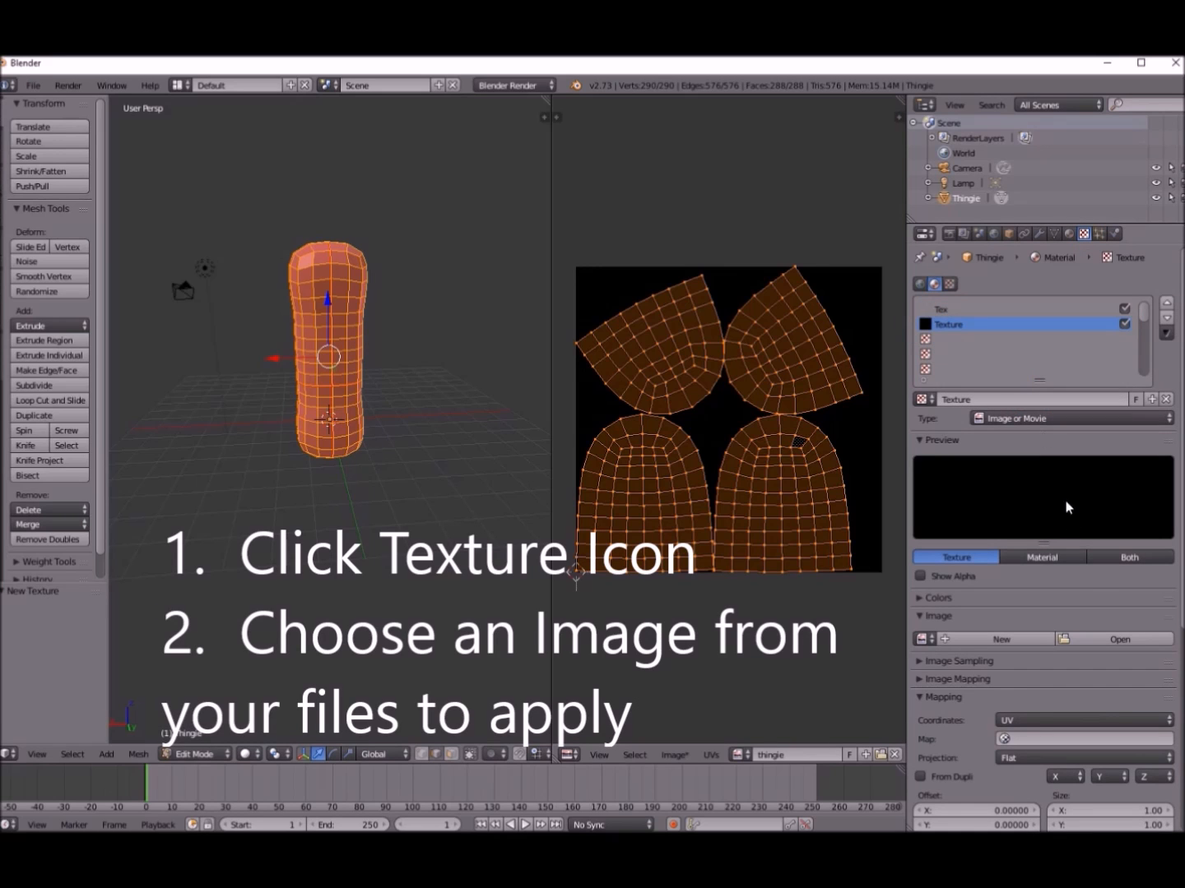
pyautogui.click(1096, 640)
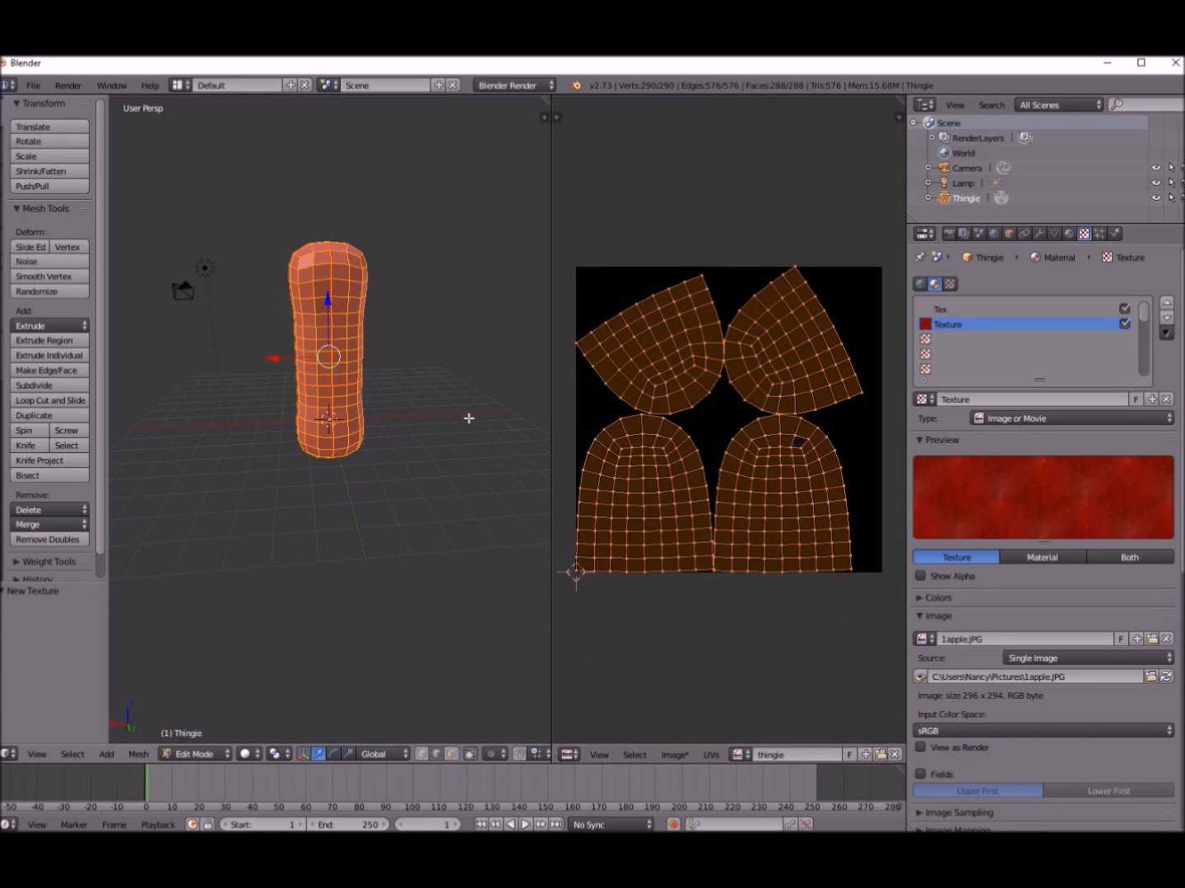
# - Set the 3D view's shading to Material and deselect the whole mesh
pyautogui.click(246, 753)
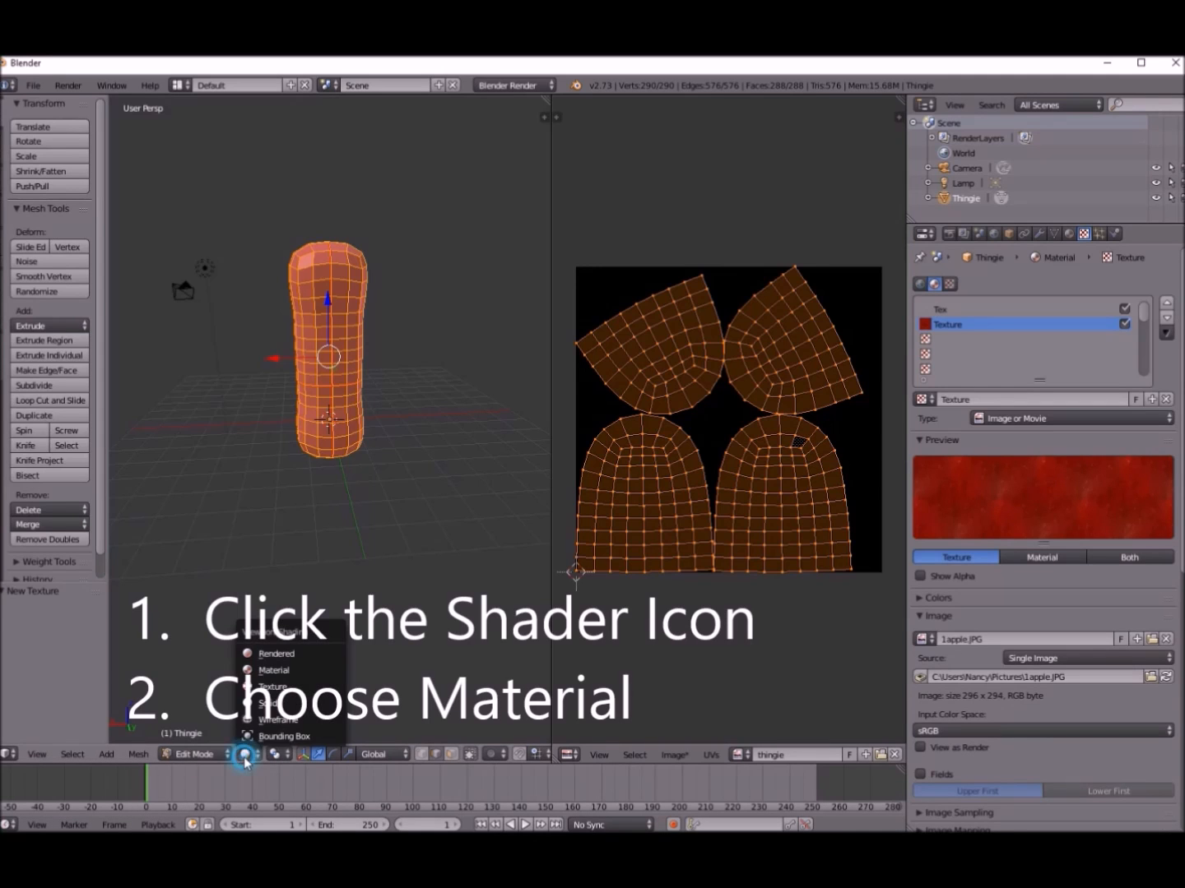
pyautogui.click(274, 670)
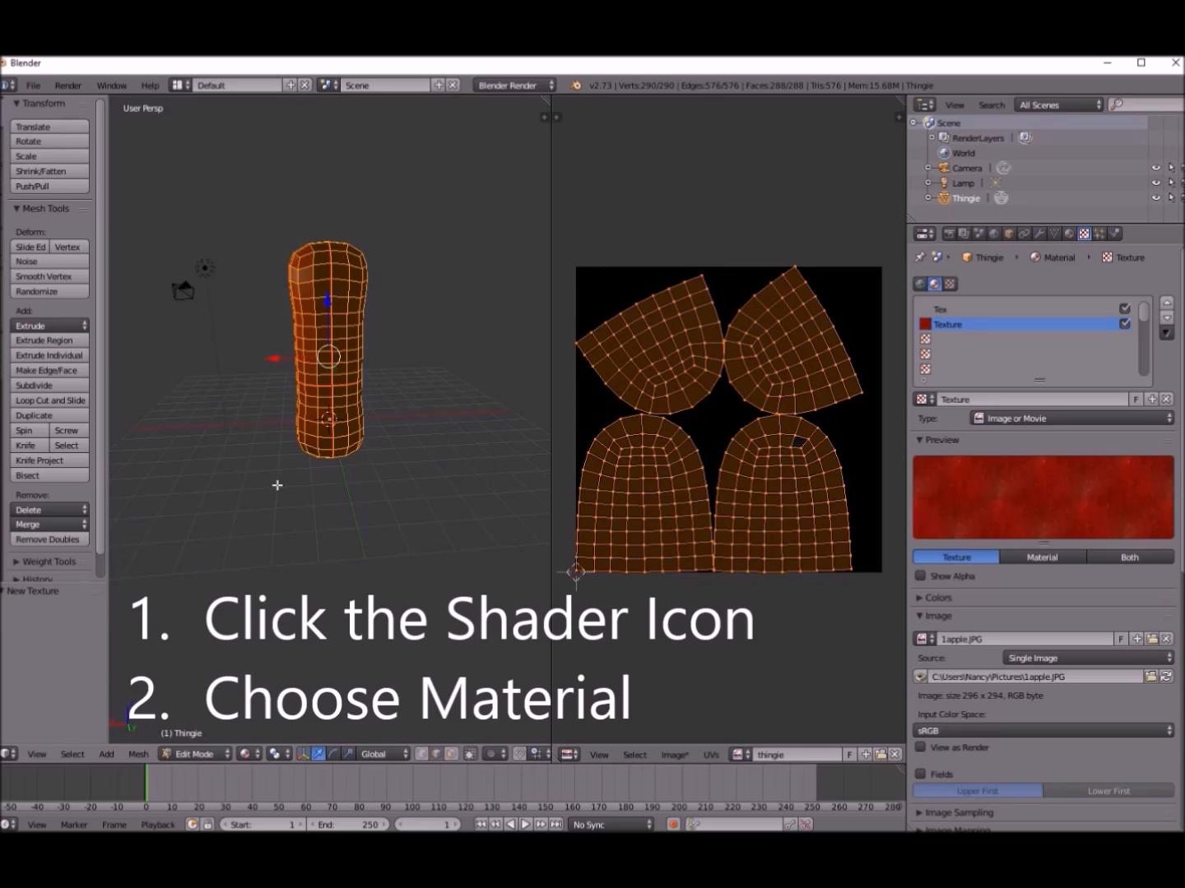
pyautogui.press('a')
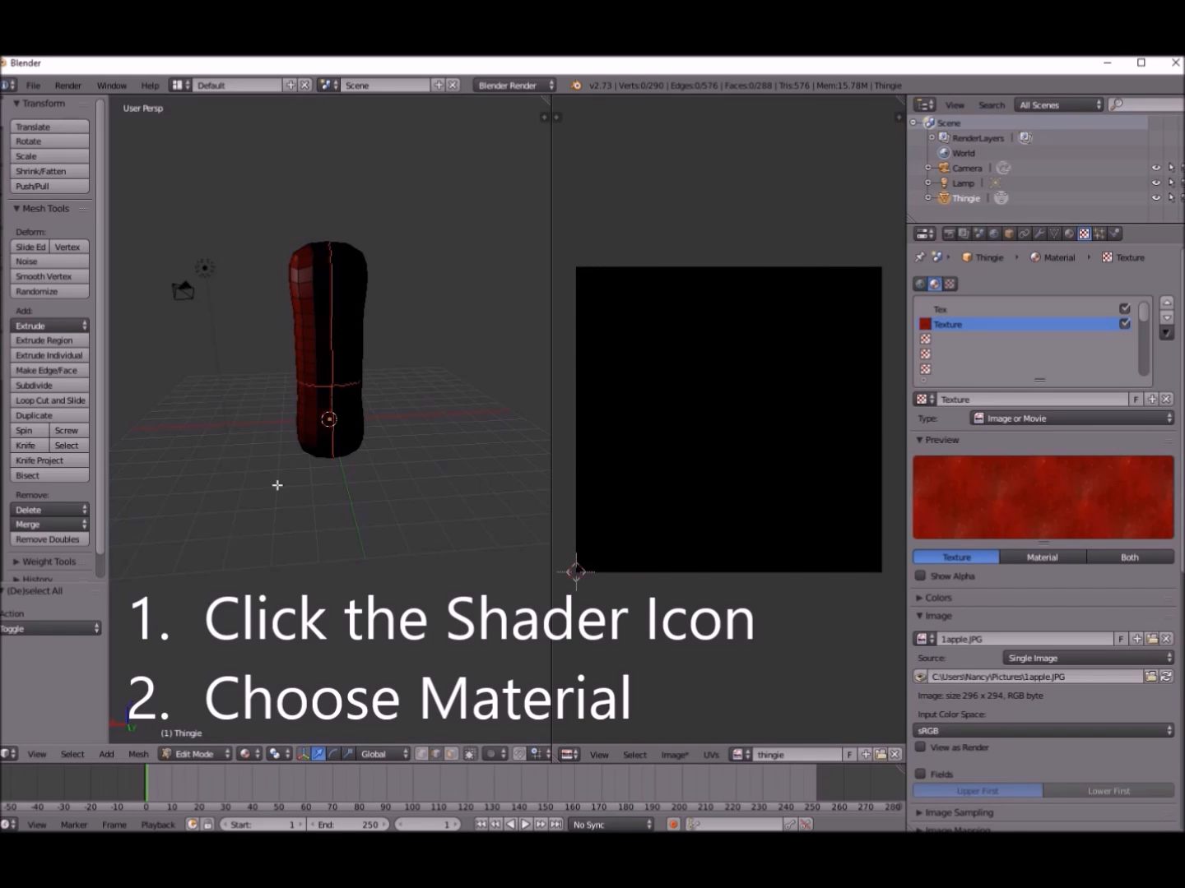
# - Examine the textured column mesh from different angles, with its geometry selected and deselected
pyautogui.press('a')
pyautogui.moveTo(277, 483); pyautogui.dragTo(326, 506, button='middle')
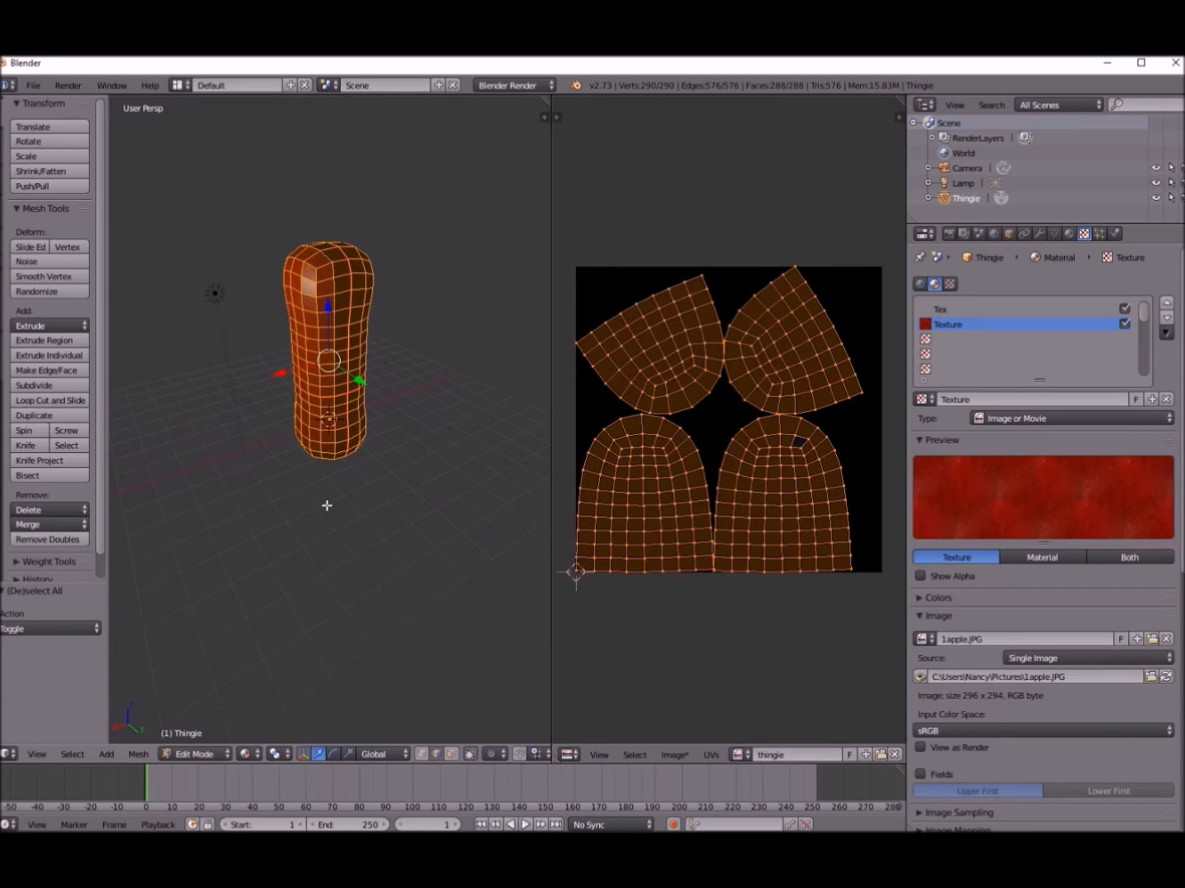
pyautogui.press('a')
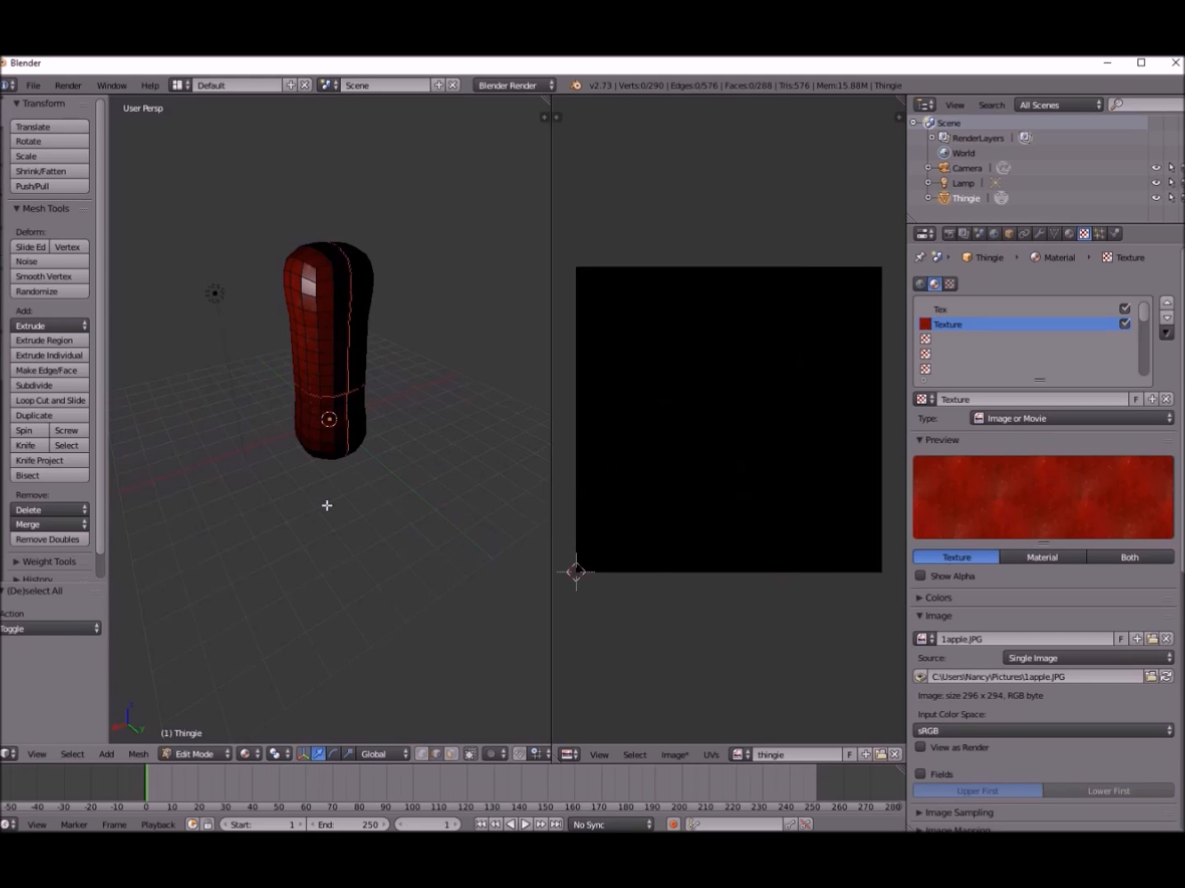
pyautogui.press('a')
pyautogui.moveTo(329, 505); pyautogui.dragTo(263, 474, button='middle')
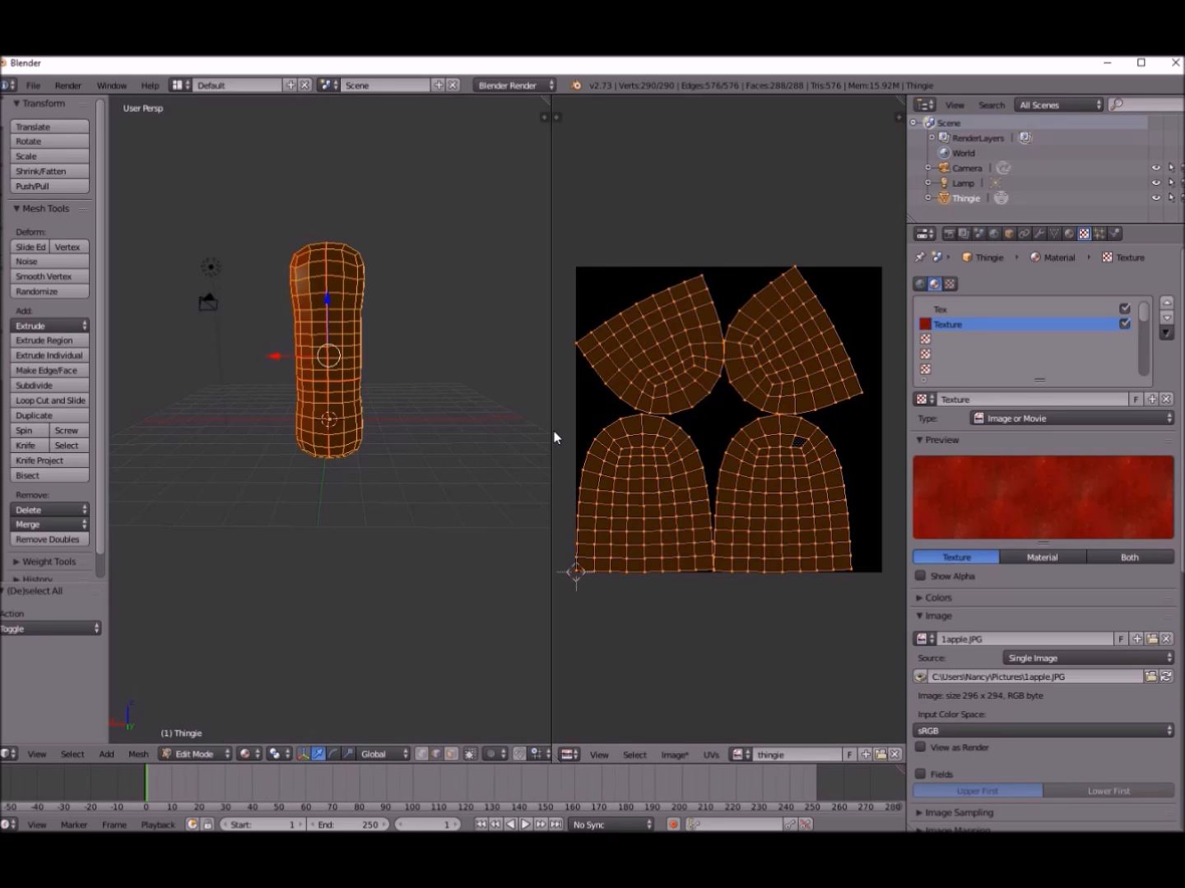
# - Widen the 3D view over most of the UV editor and show the column mesh in wireframe
pyautogui.moveTo(552, 426); pyautogui.dragTo(860, 444)
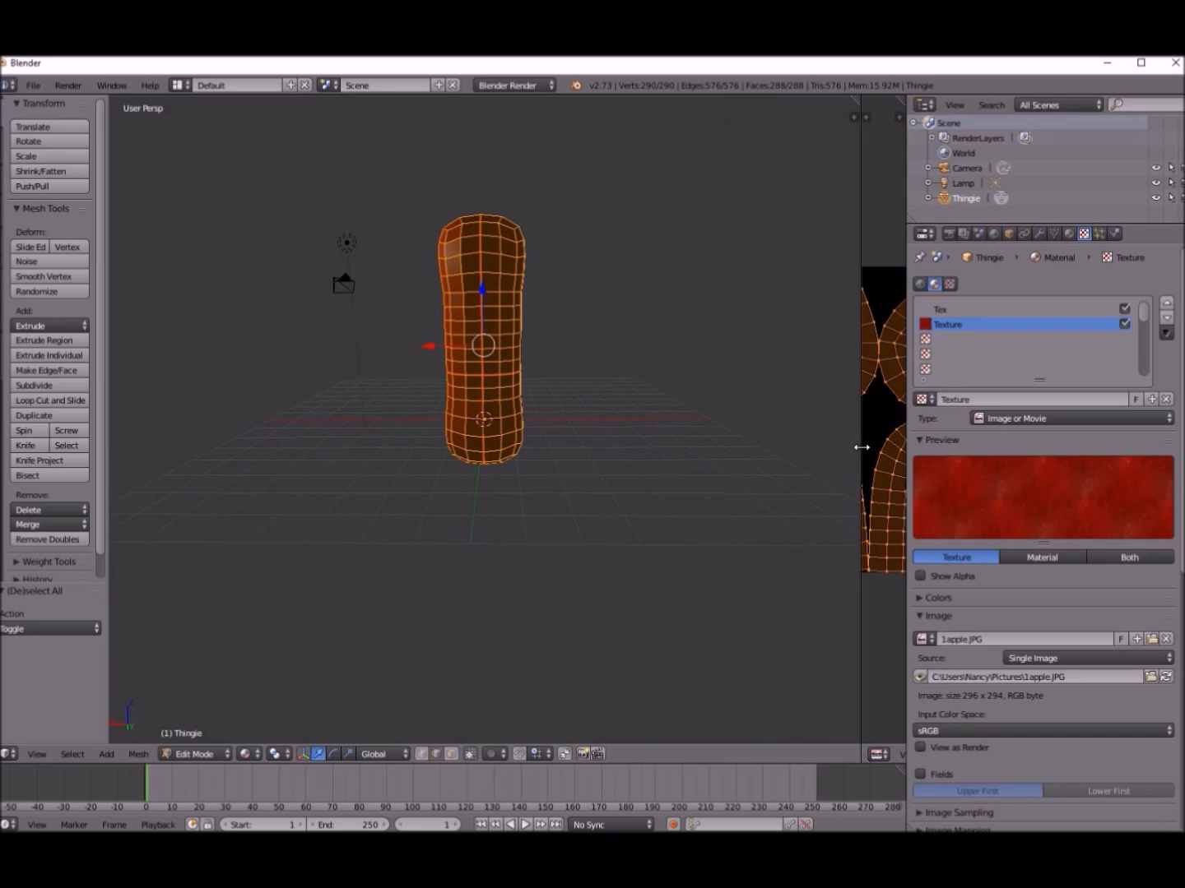
pyautogui.scroll(3, 401, 503)
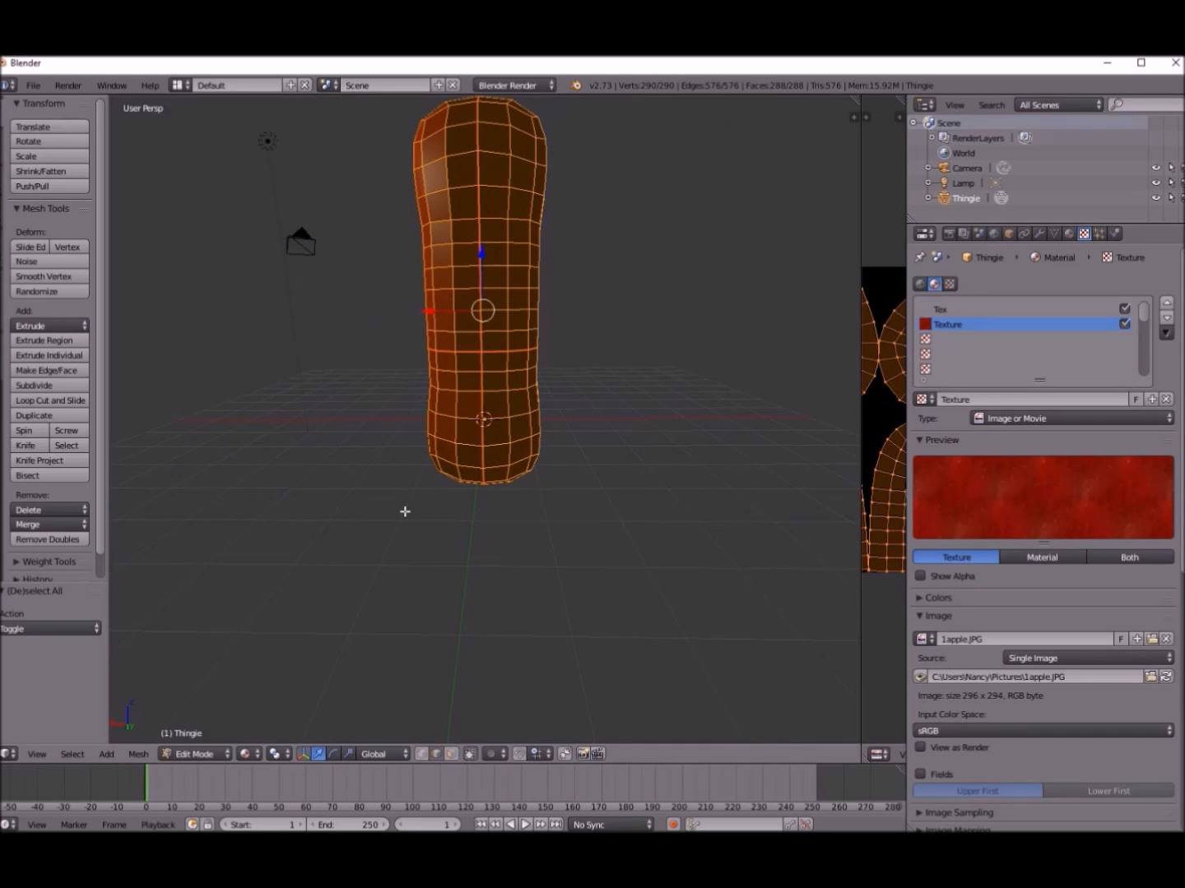
pyautogui.scroll(-1, 405, 512)
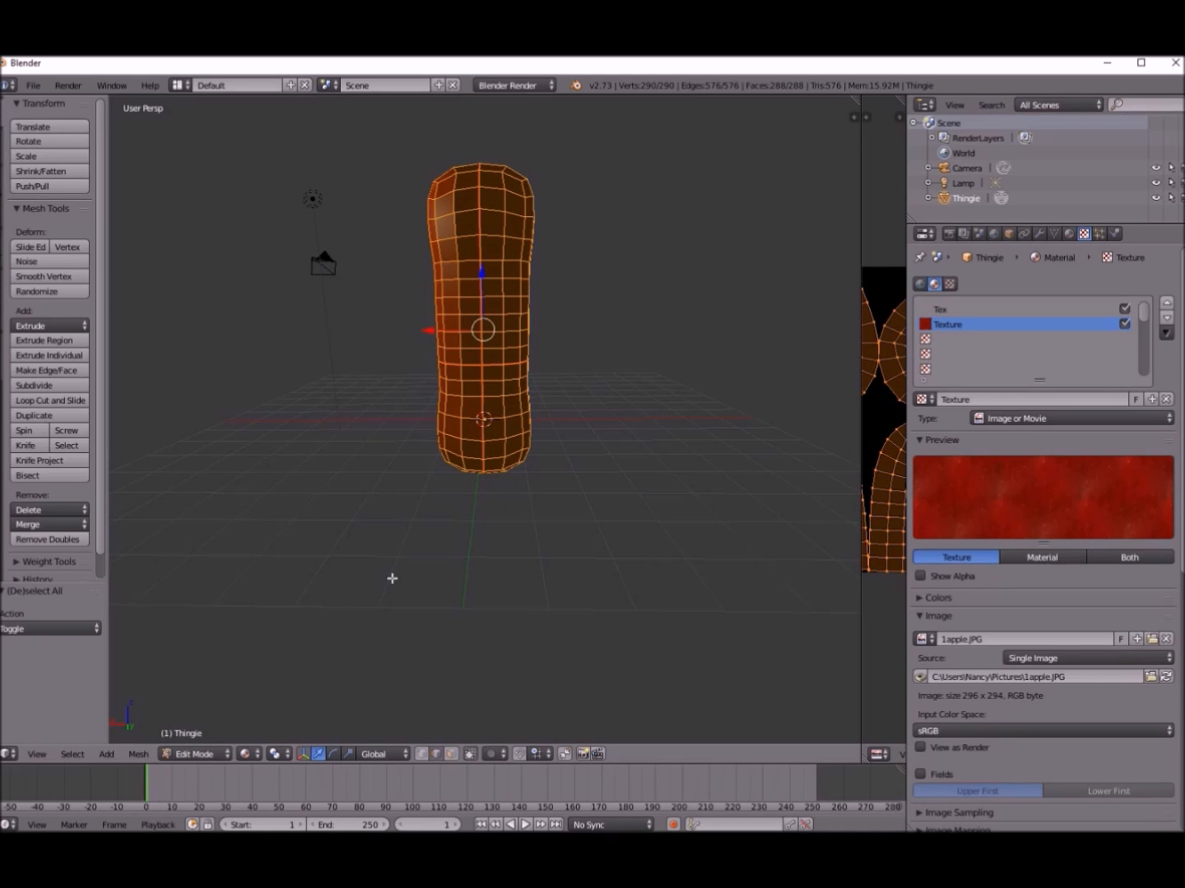
pyautogui.press('z')
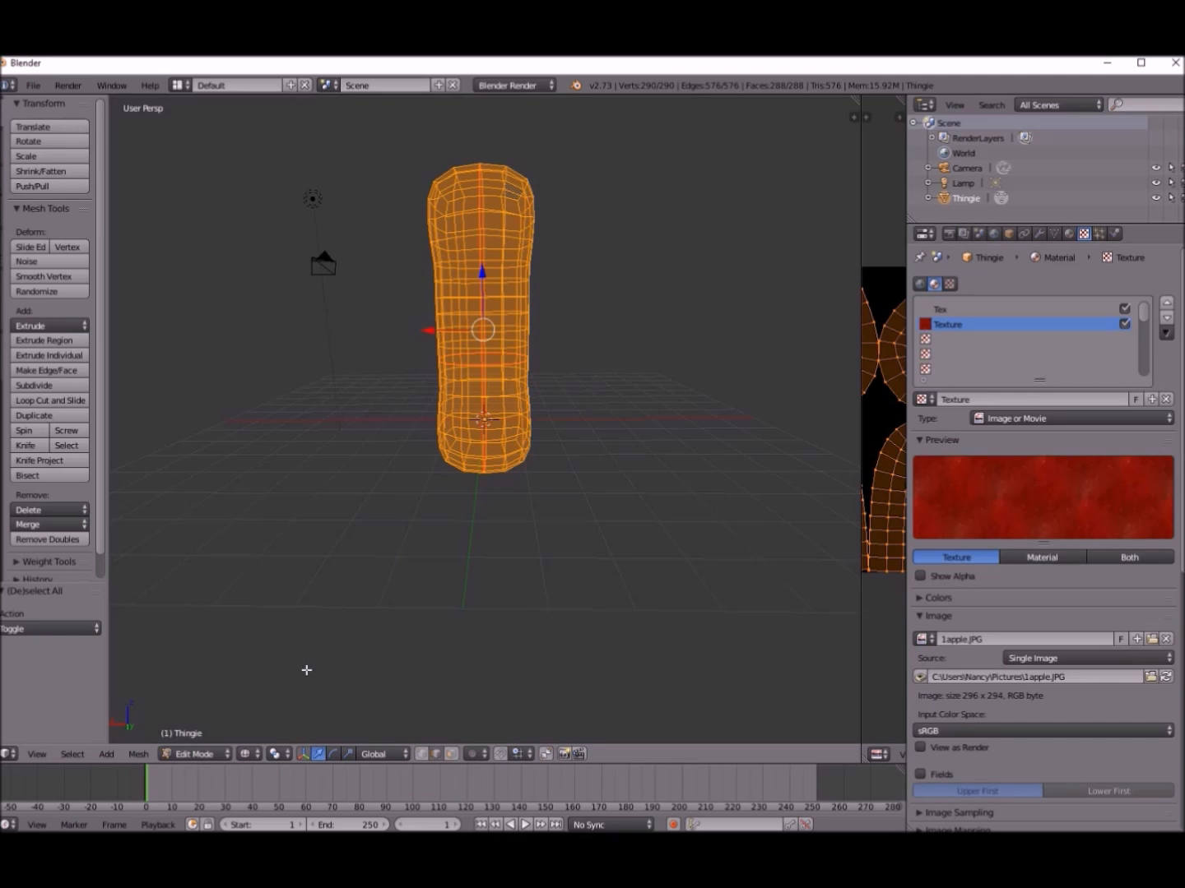
pyautogui.press('a')
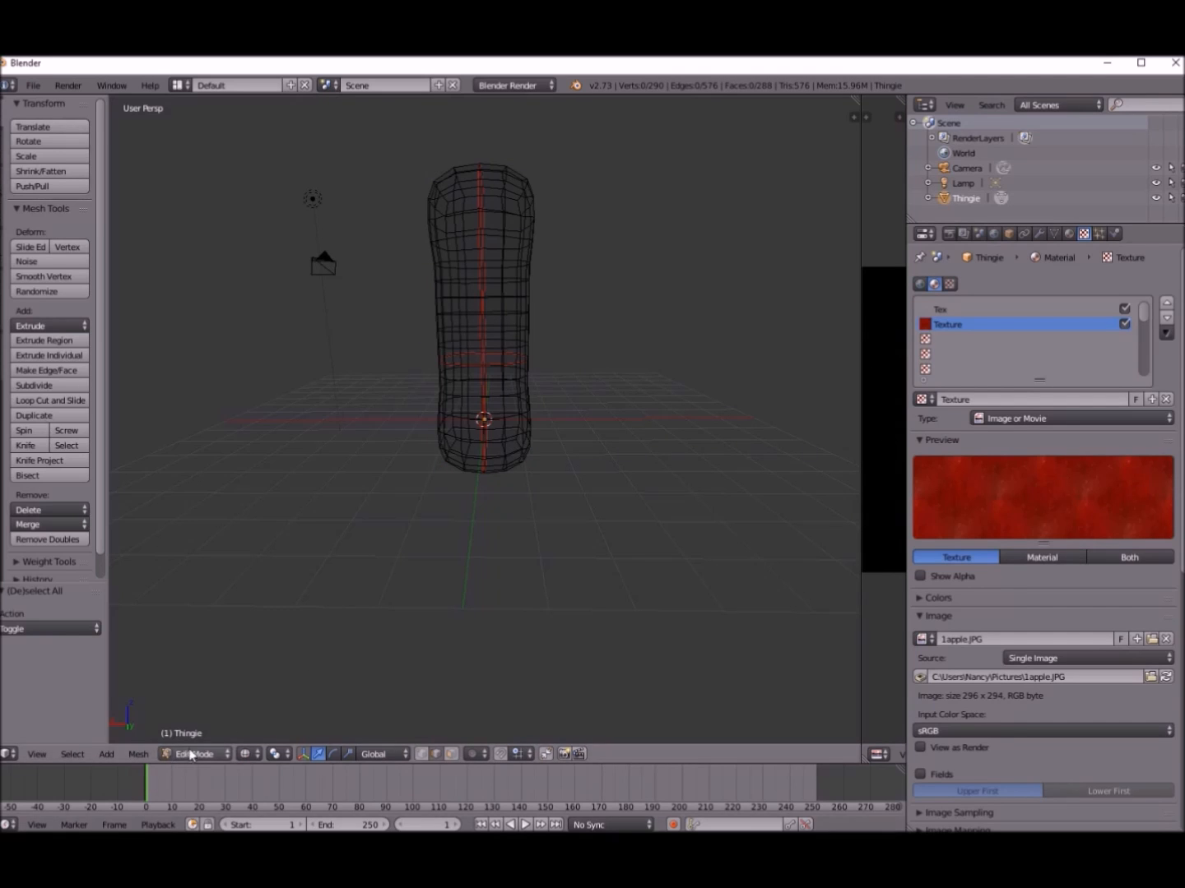
pyautogui.press('a')
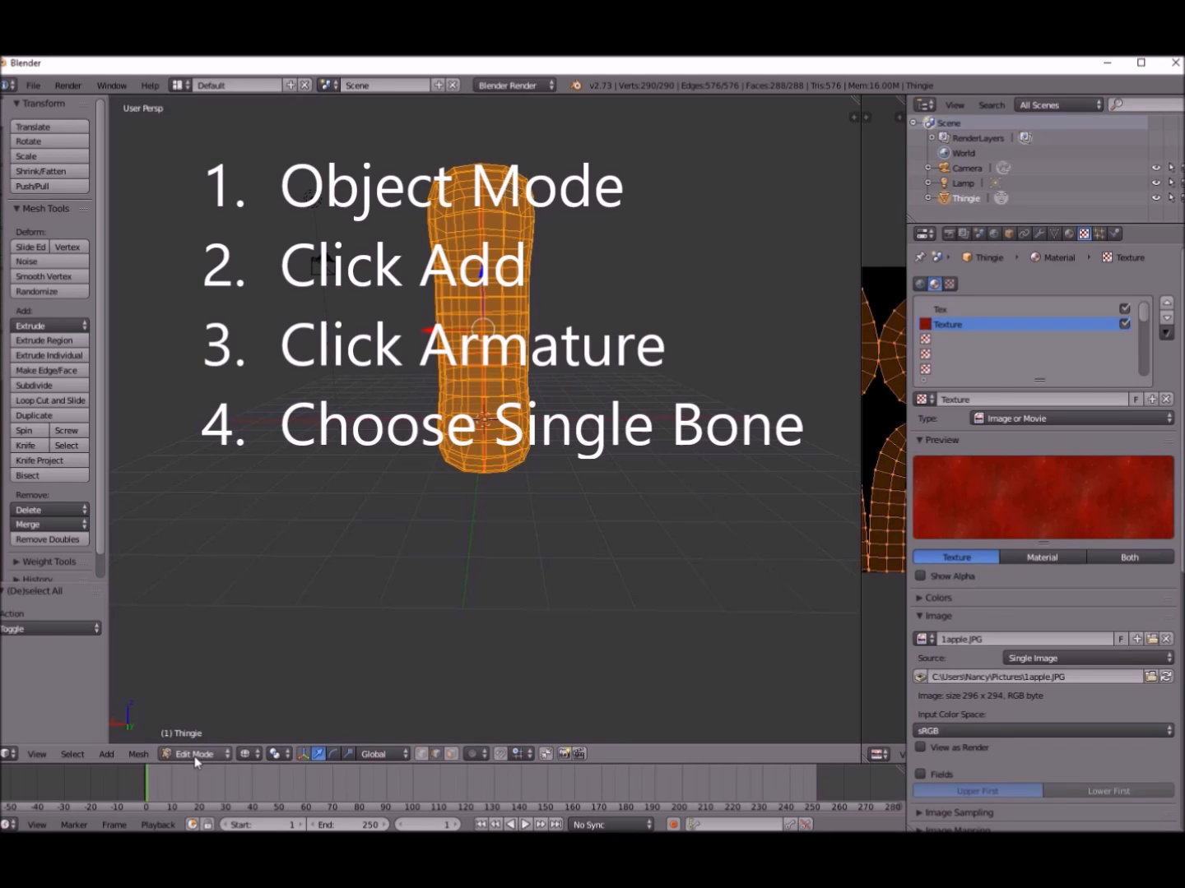
# - Return to Object Mode and add a single-bone armature at the column's origin
pyautogui.click(195, 756)
pyautogui.click(200, 736)
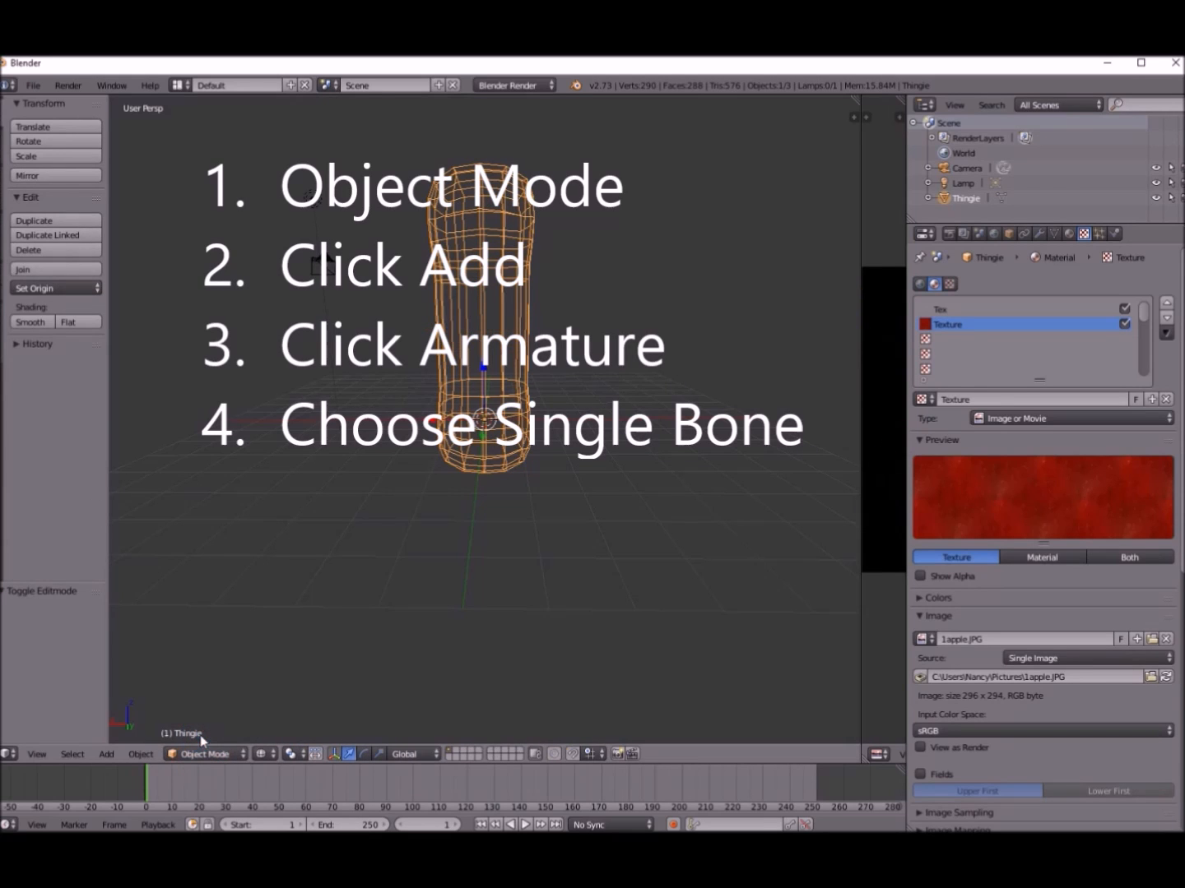
pyautogui.click(140, 755)
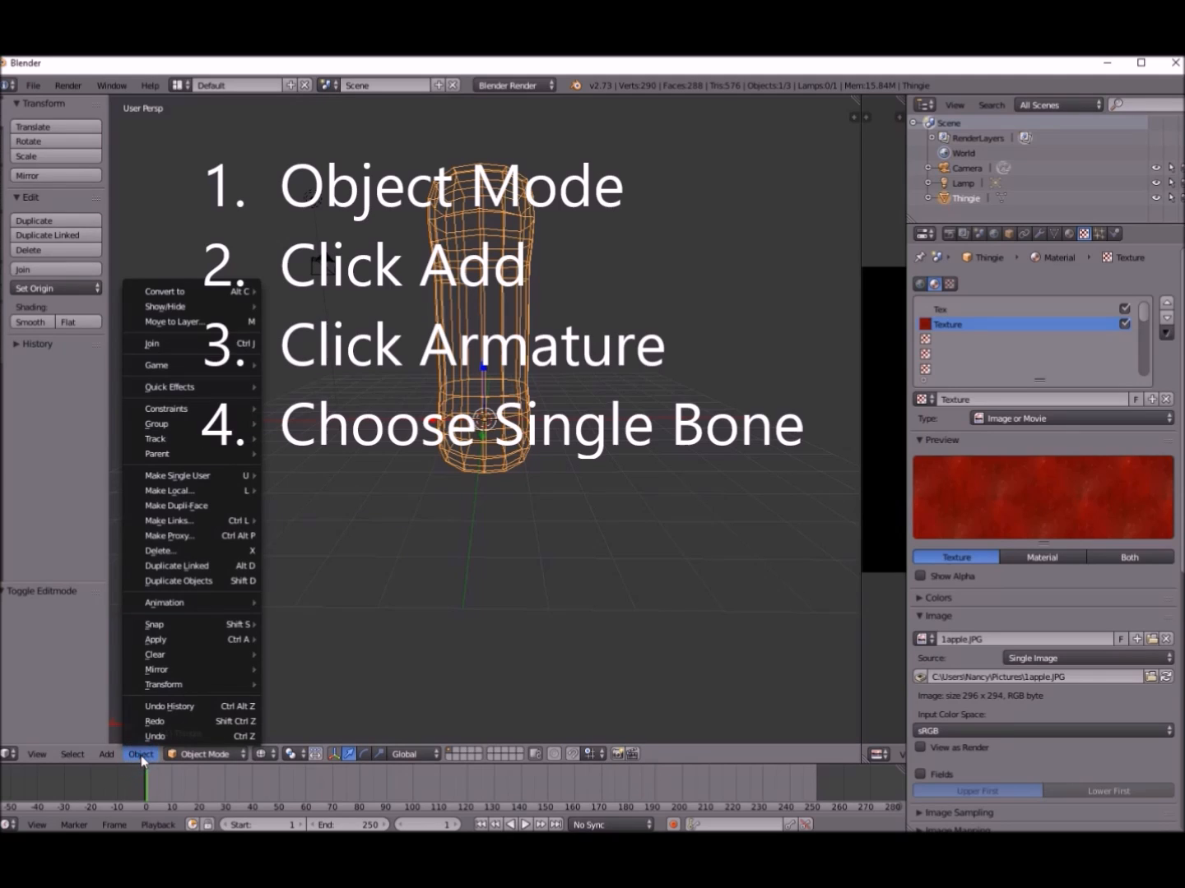
pyautogui.moveTo(93, 756)
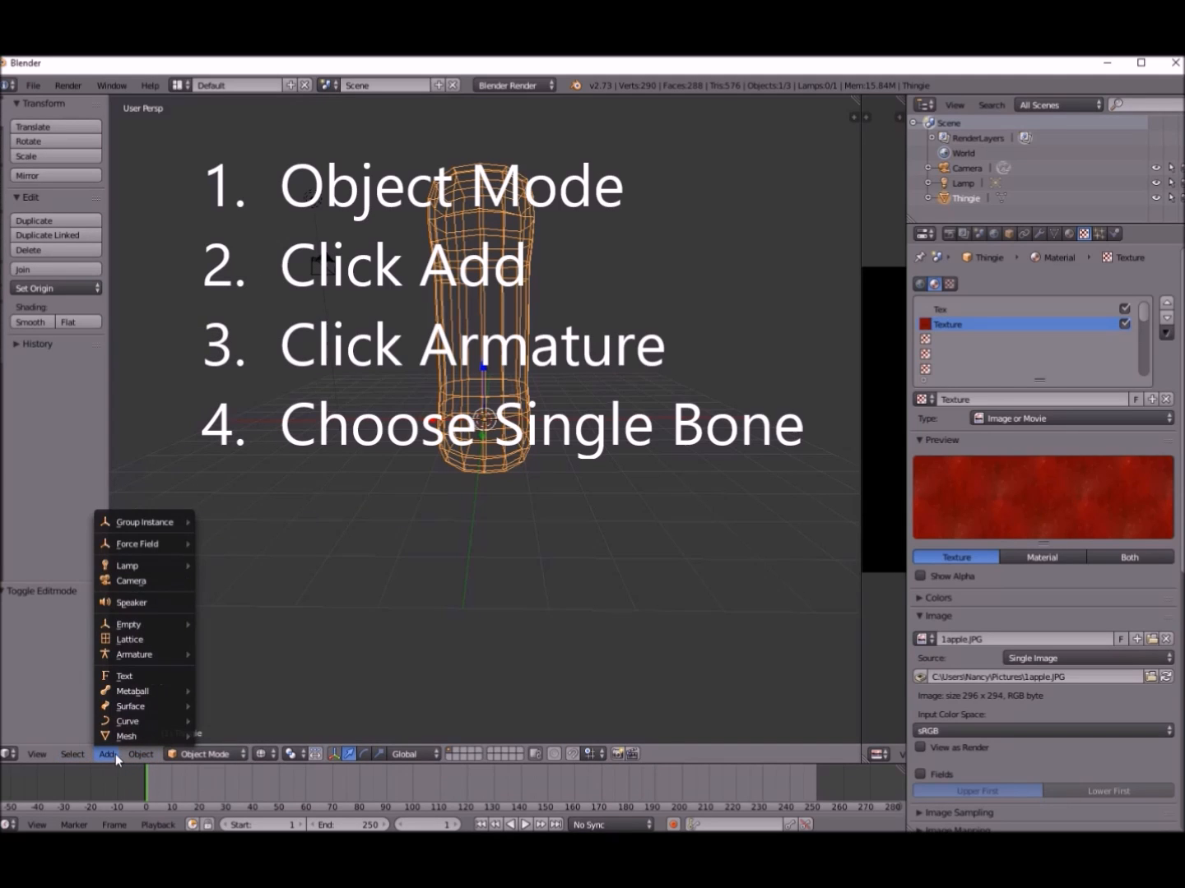
pyautogui.moveTo(161, 657)
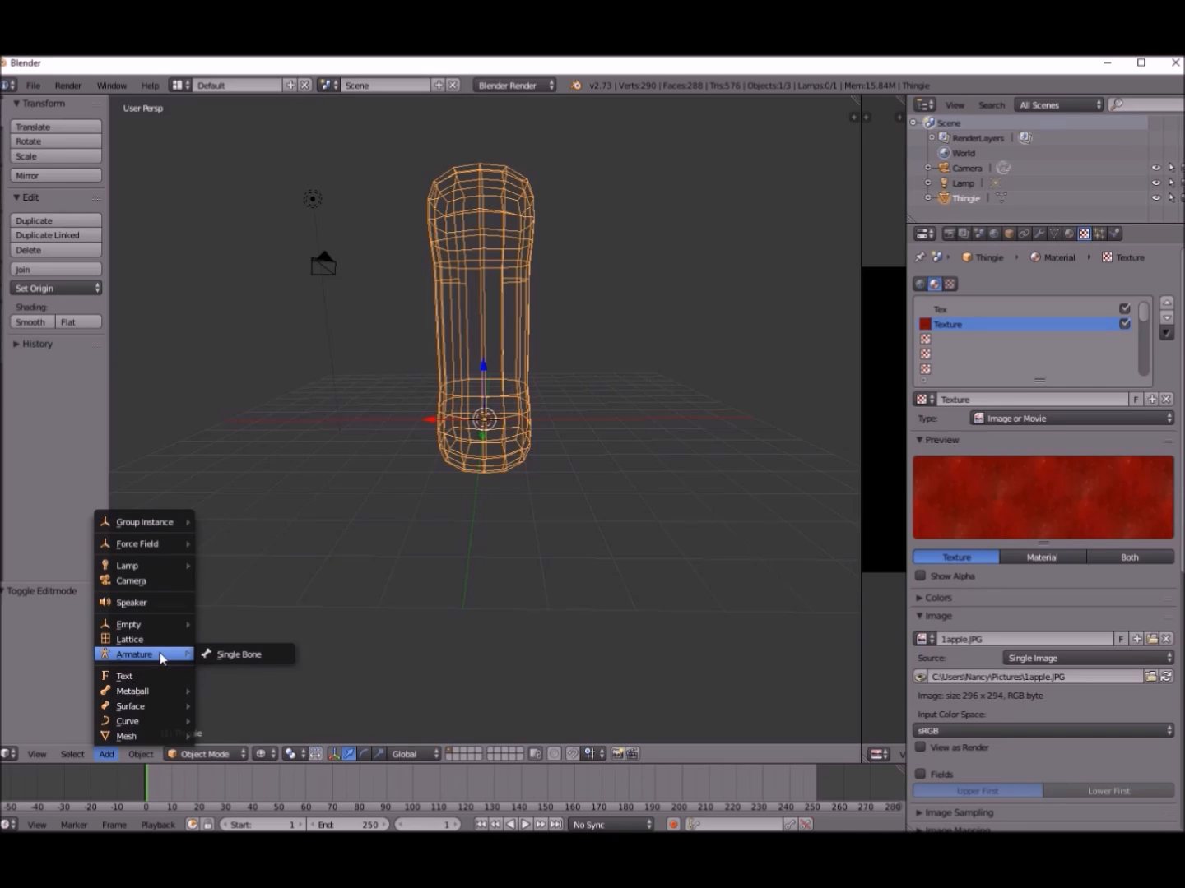
pyautogui.click(233, 655)
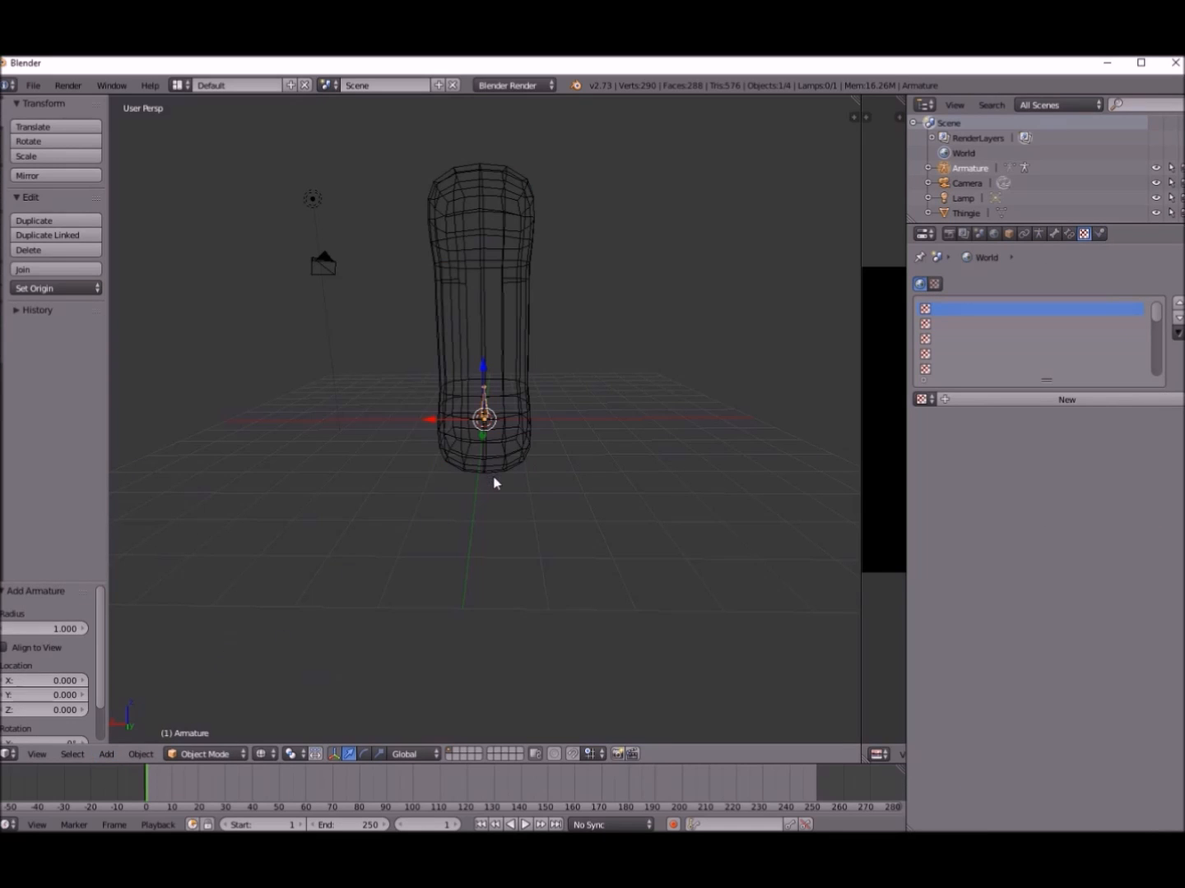
pyautogui.click(223, 753)
pyautogui.click(211, 718)
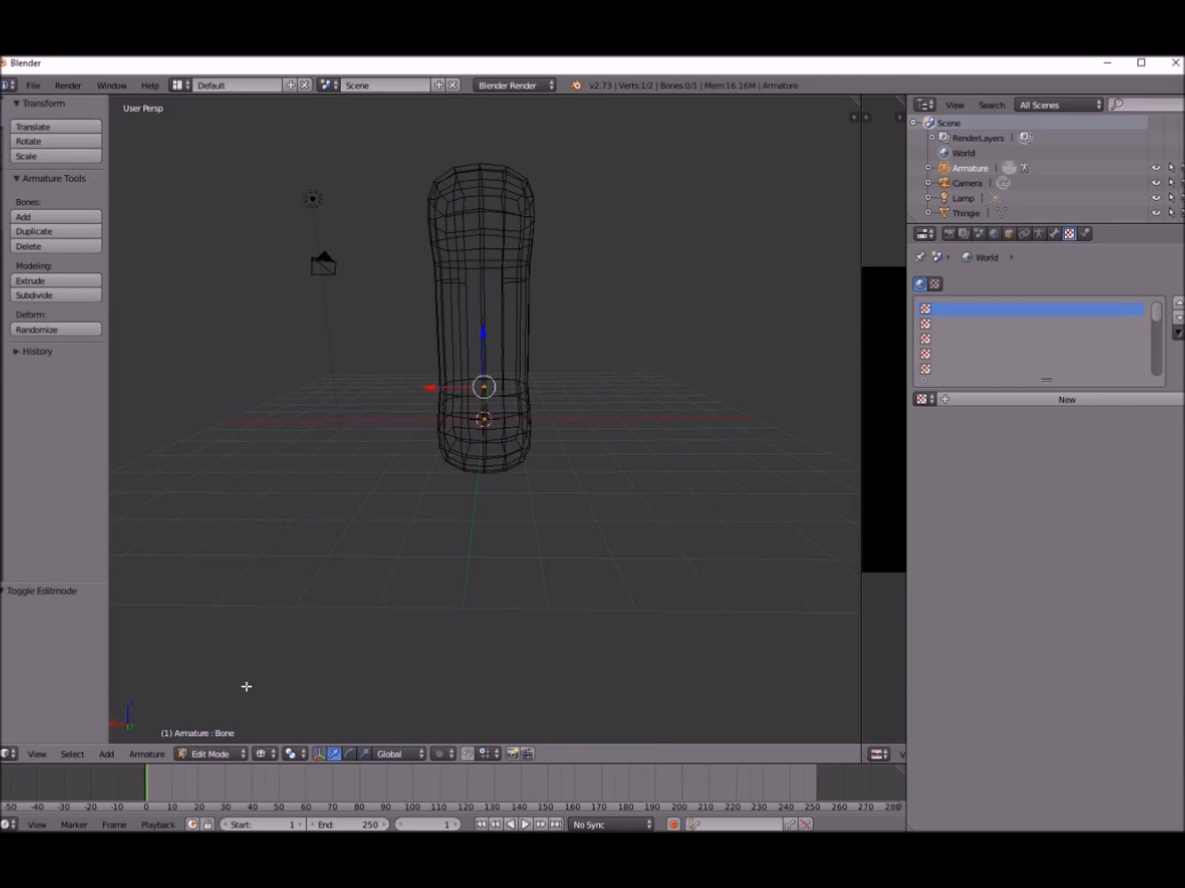
pyautogui.click(211, 754)
pyautogui.click(211, 737)
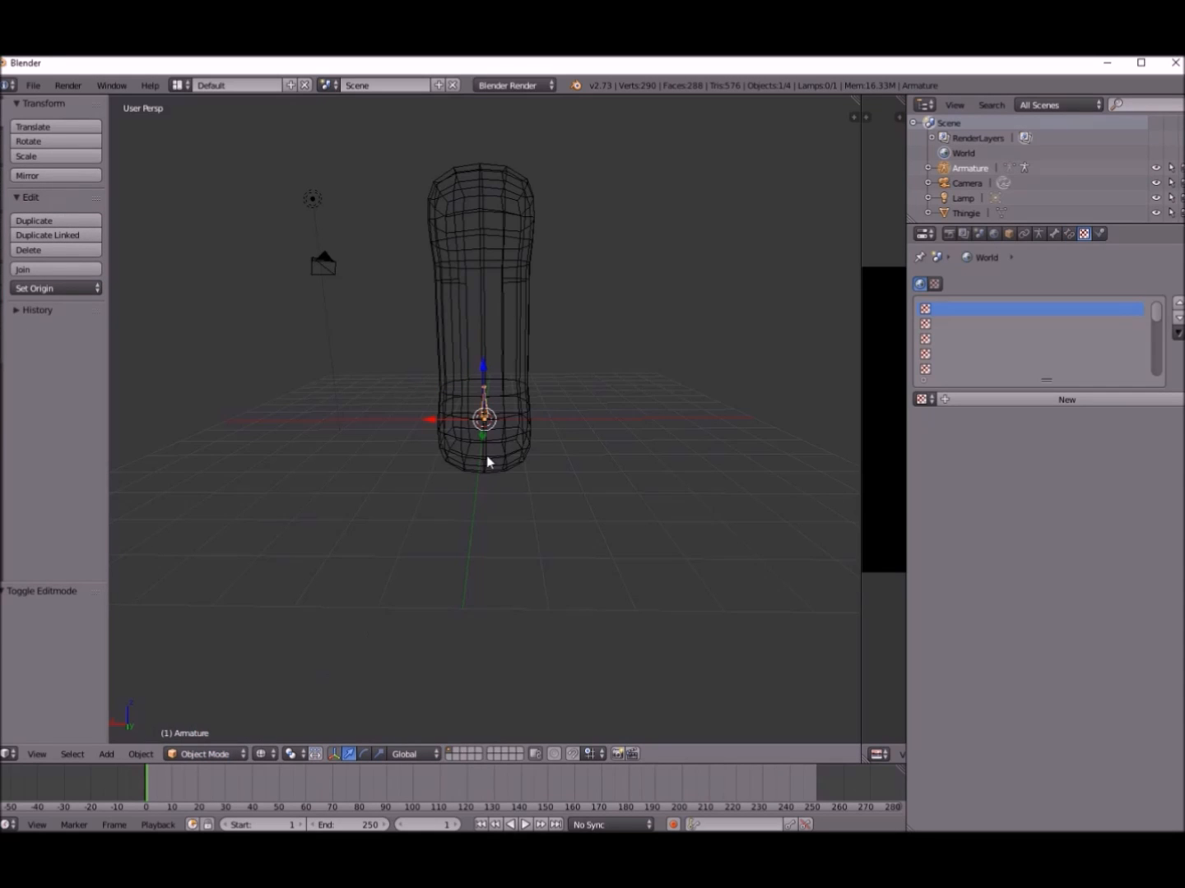
# - Scale the armature uniformly by about 6.201 and, in front view, move it about -0.342 along Z inside the column
pyautogui.press('s')
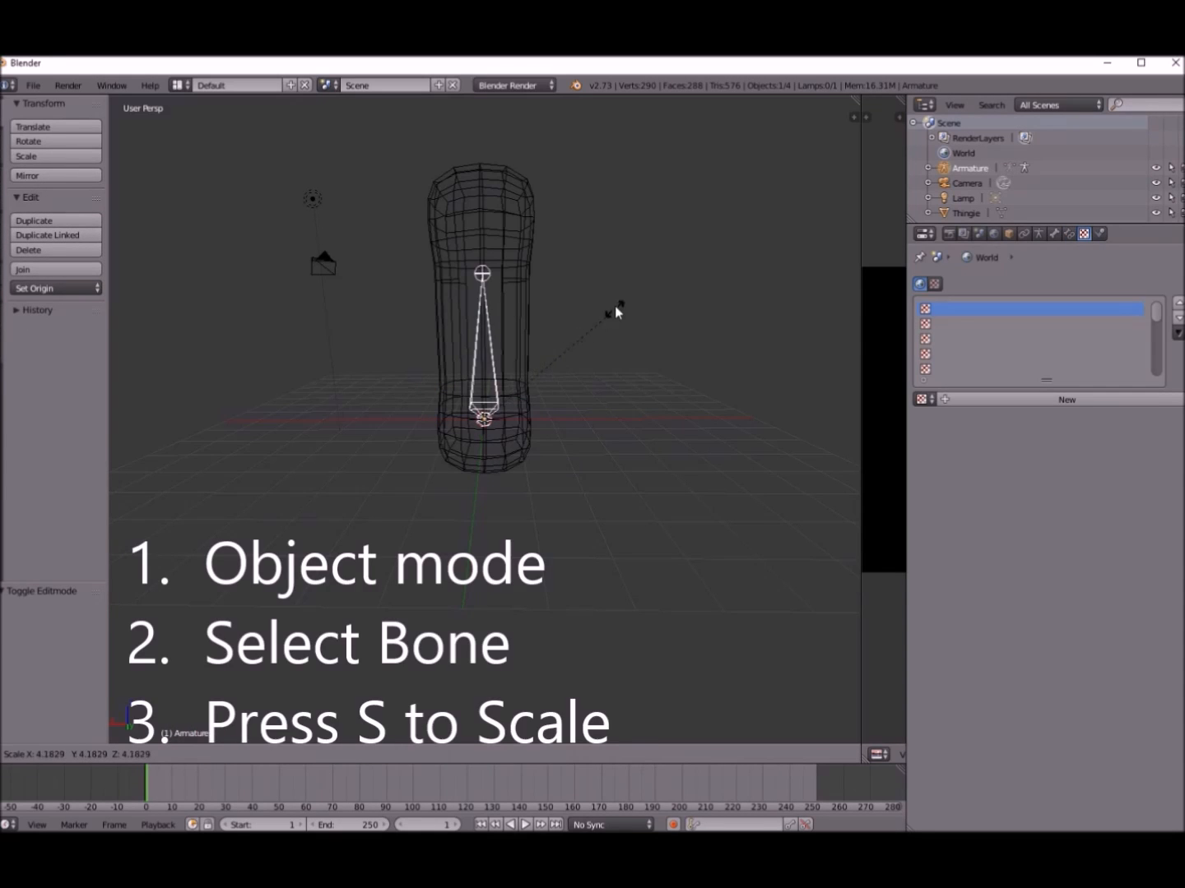
pyautogui.click(655, 241)
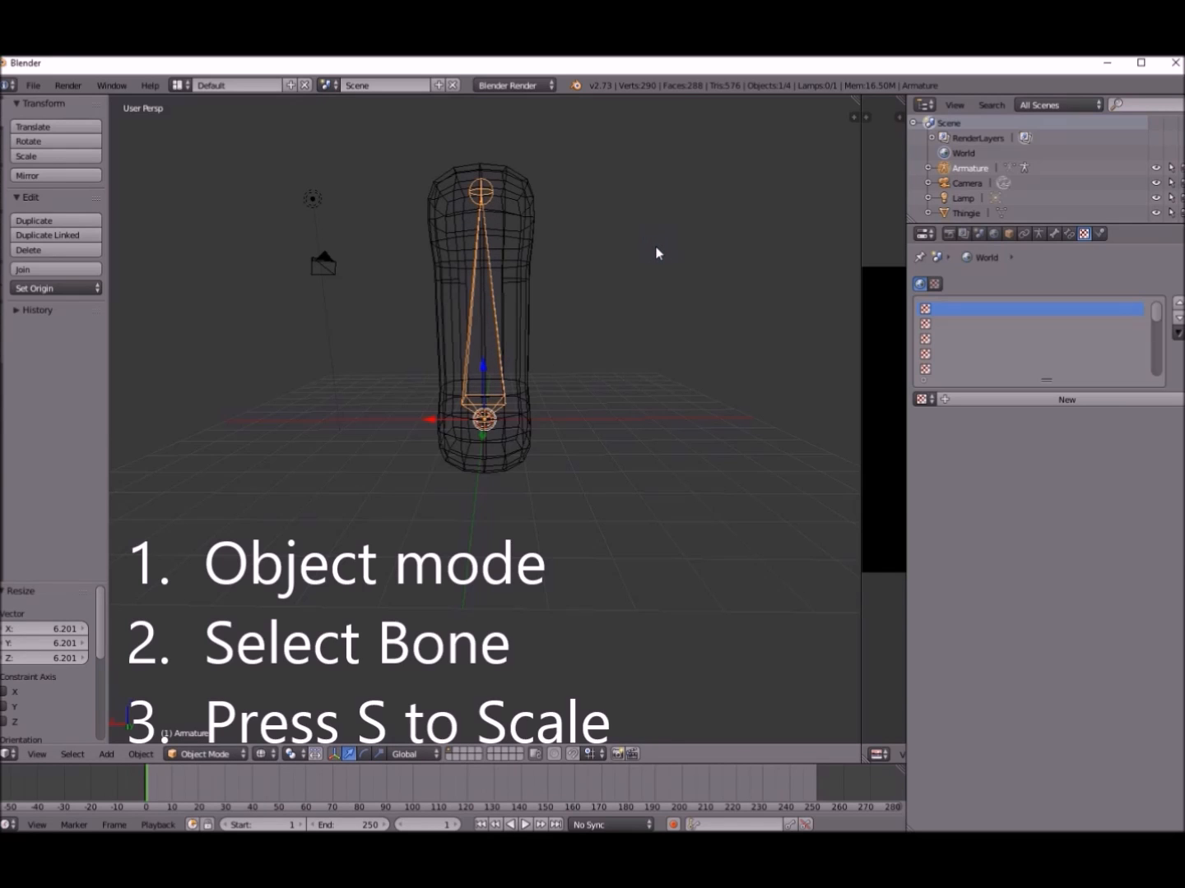
pyautogui.press('KP_1')
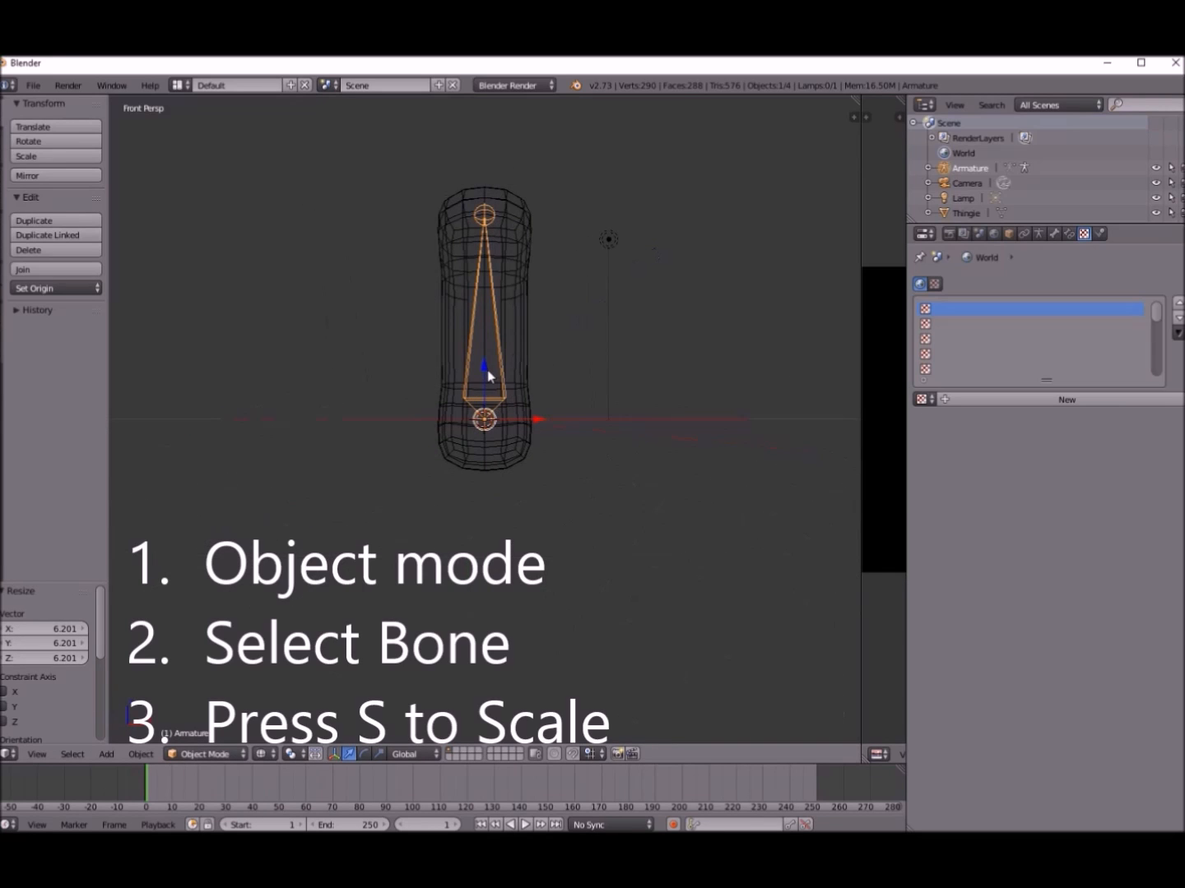
pyautogui.moveTo(485, 369)
pyautogui.mouseDown()
pyautogui.moveTo(485, 393)
pyautogui.moveTo(489, 379)
pyautogui.mouseUp()
# - Enter Edit Mode for the armature and subdivide the whole bone with one cut
pyautogui.click(211, 755)
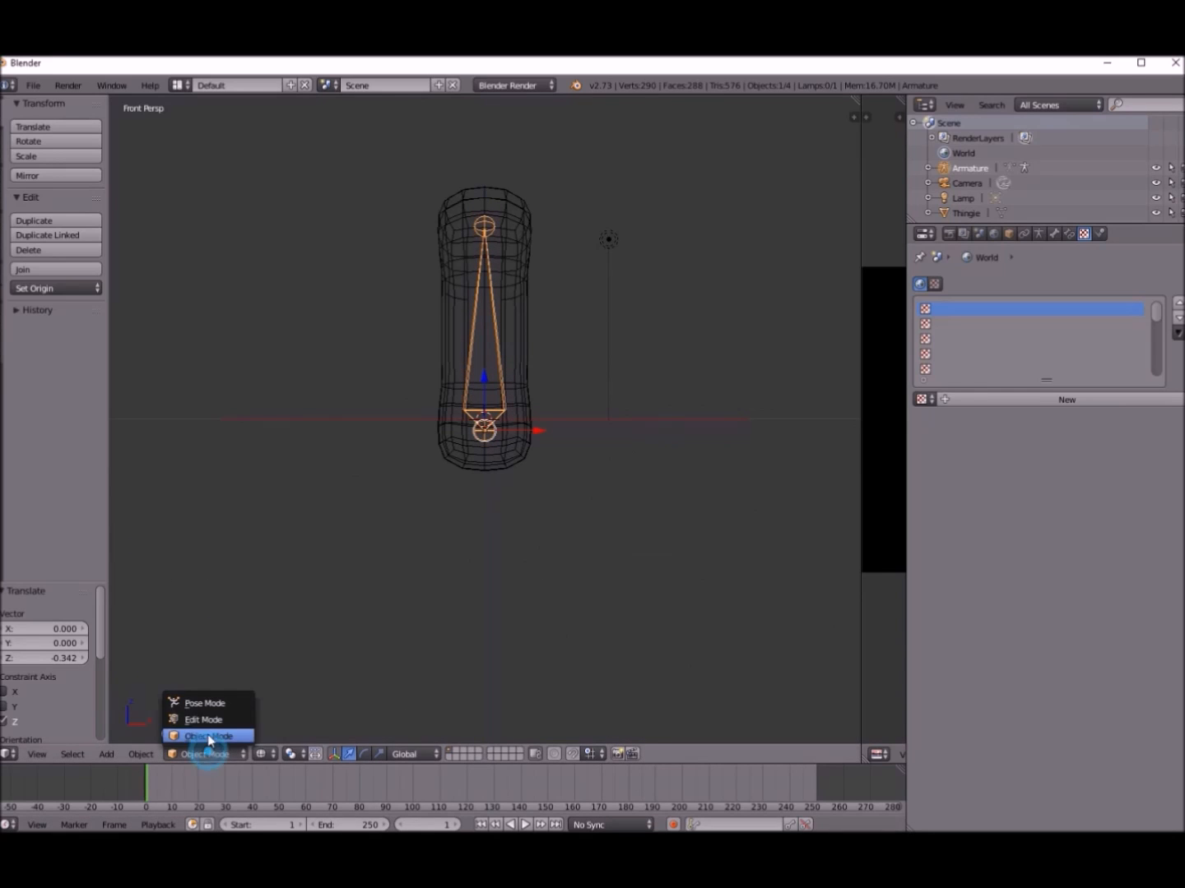
pyautogui.click(207, 716)
pyautogui.rightClick(489, 328)
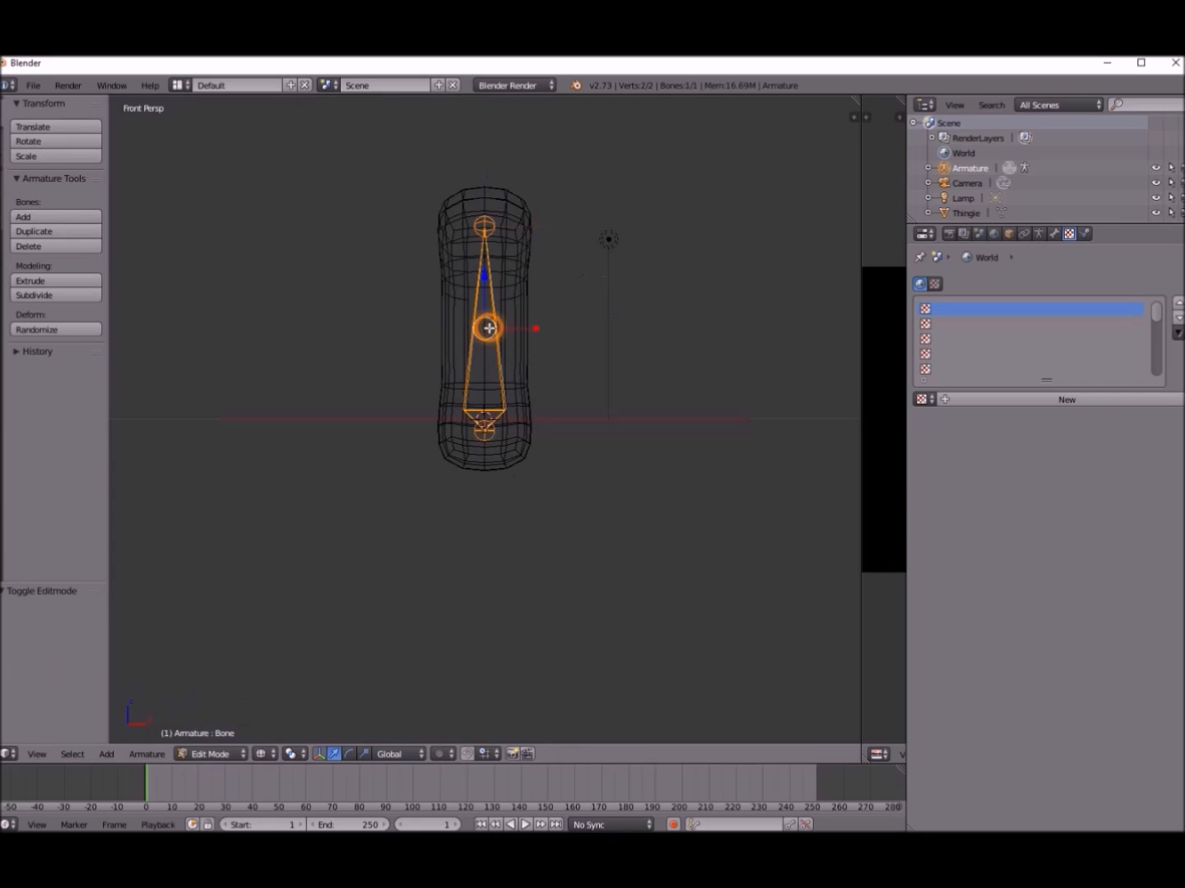
pyautogui.press('w')
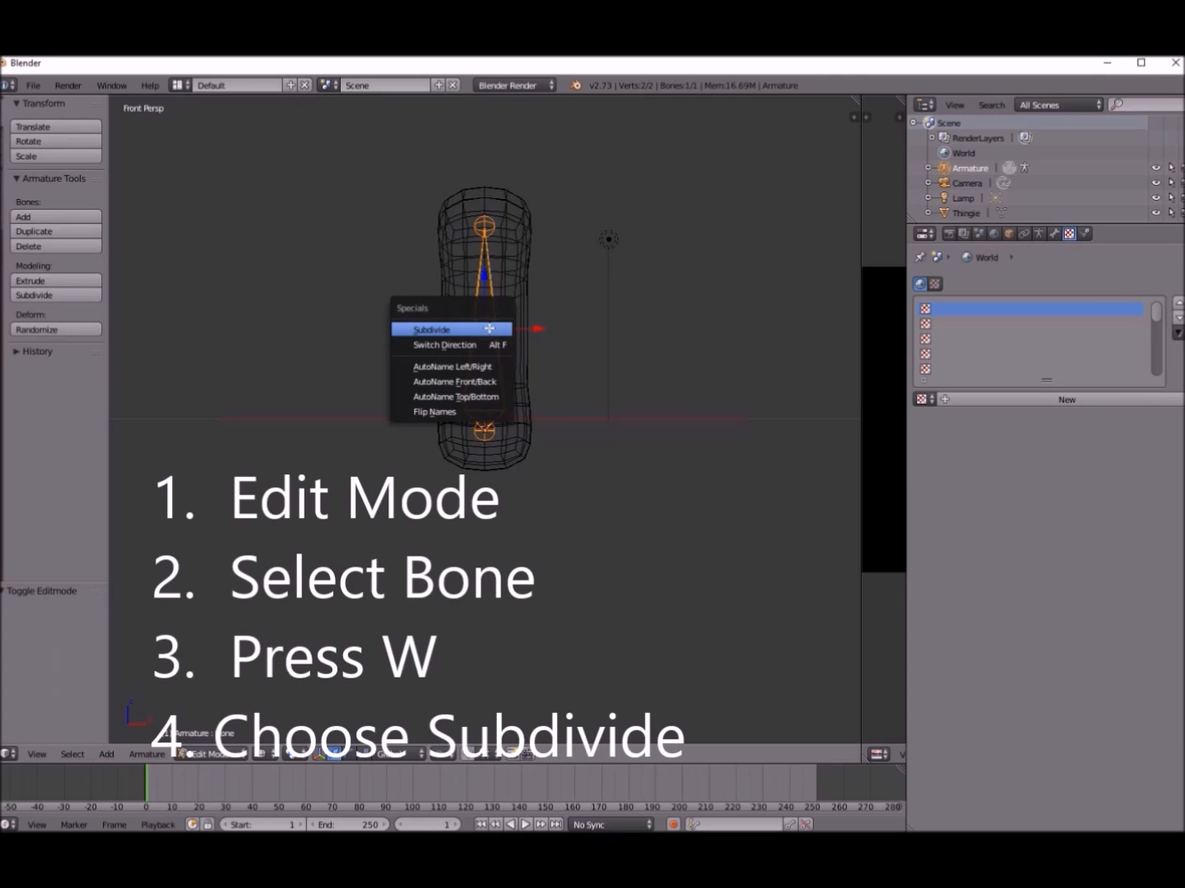
pyautogui.click(489, 328)
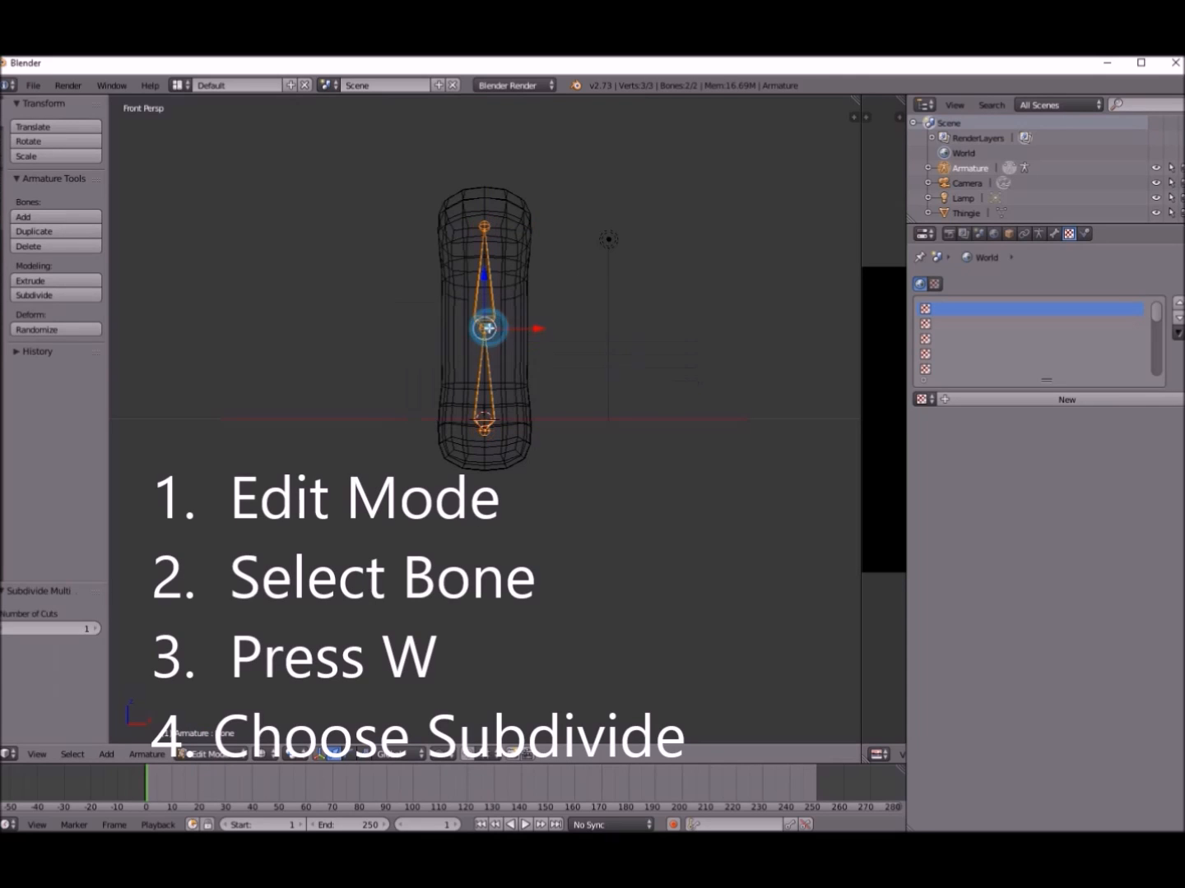
# - Subdivide the lower and the upper bone once each, making a chain of four bones
pyautogui.rightClick(489, 382)
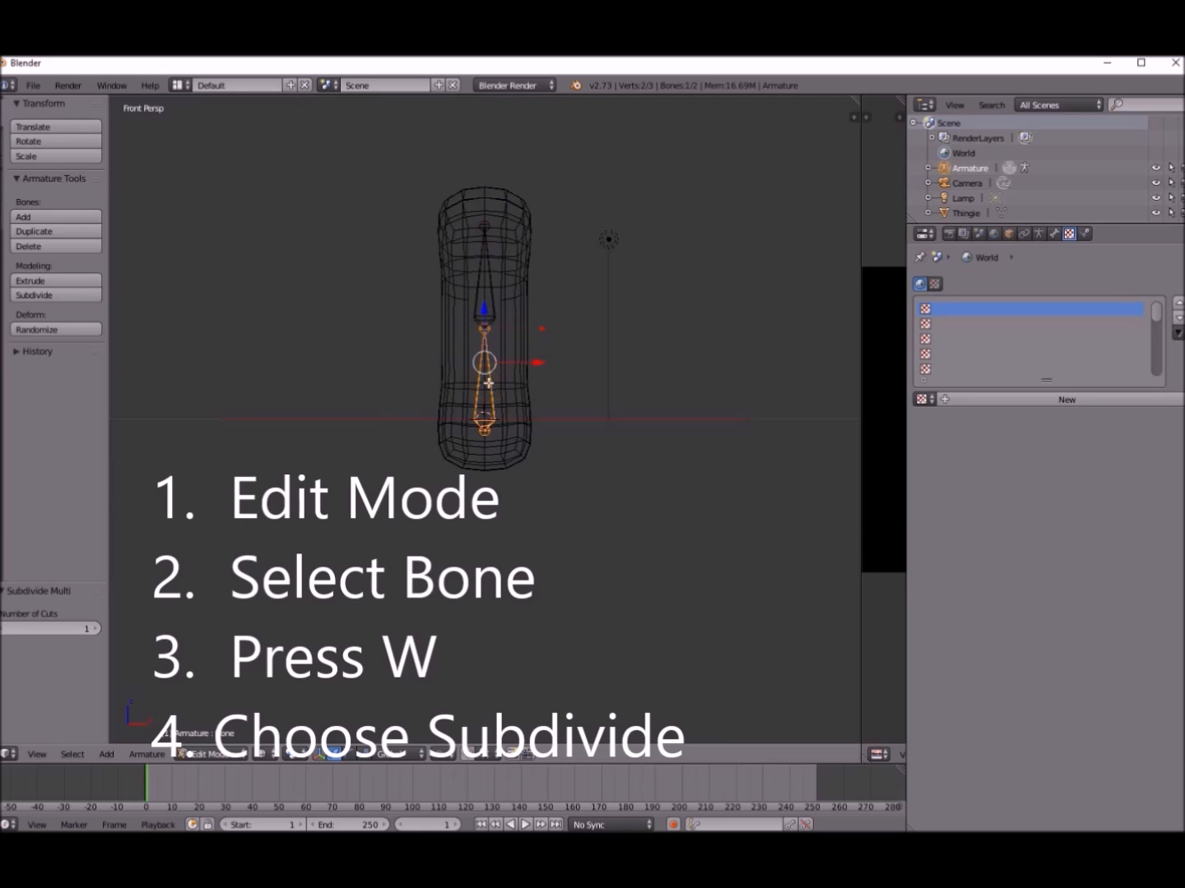
pyautogui.click(488, 384)
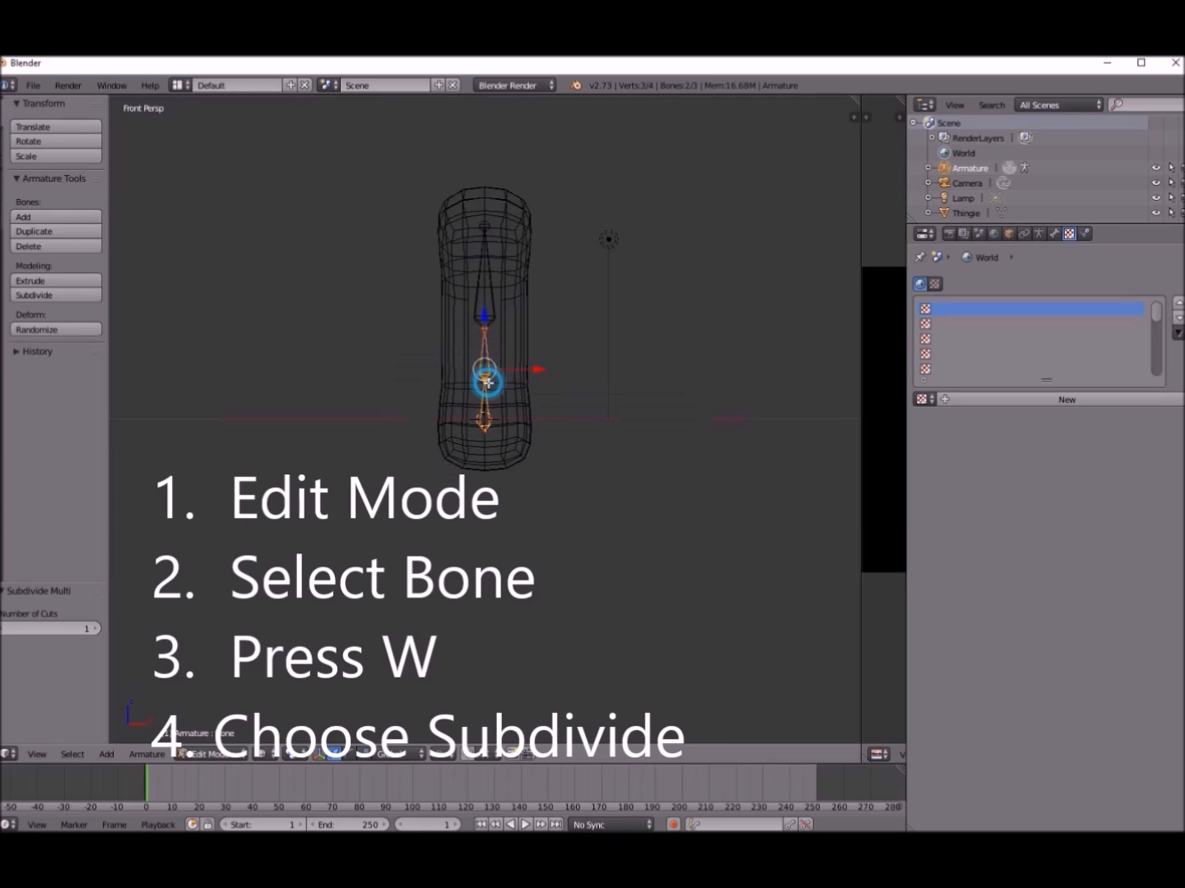
pyautogui.rightClick(486, 283)
pyautogui.press('w')
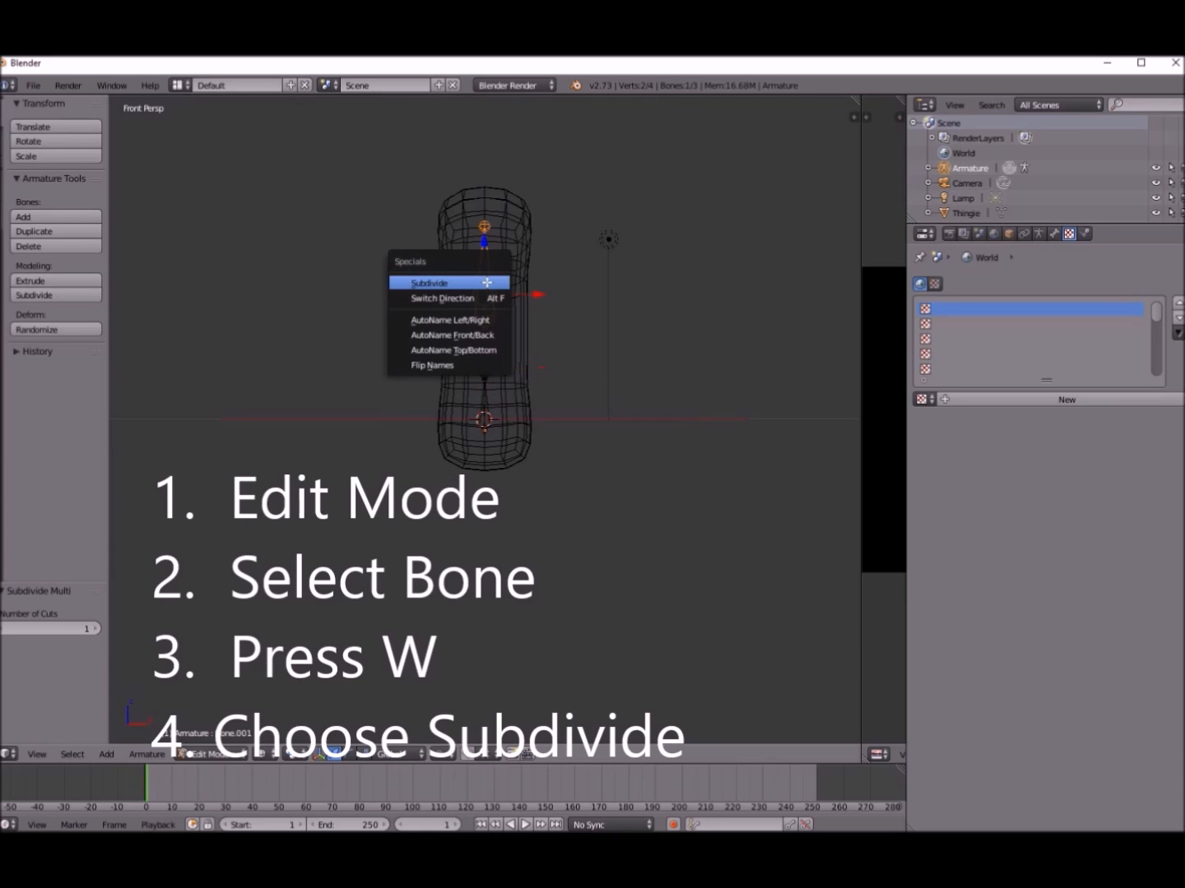
pyautogui.click(486, 283)
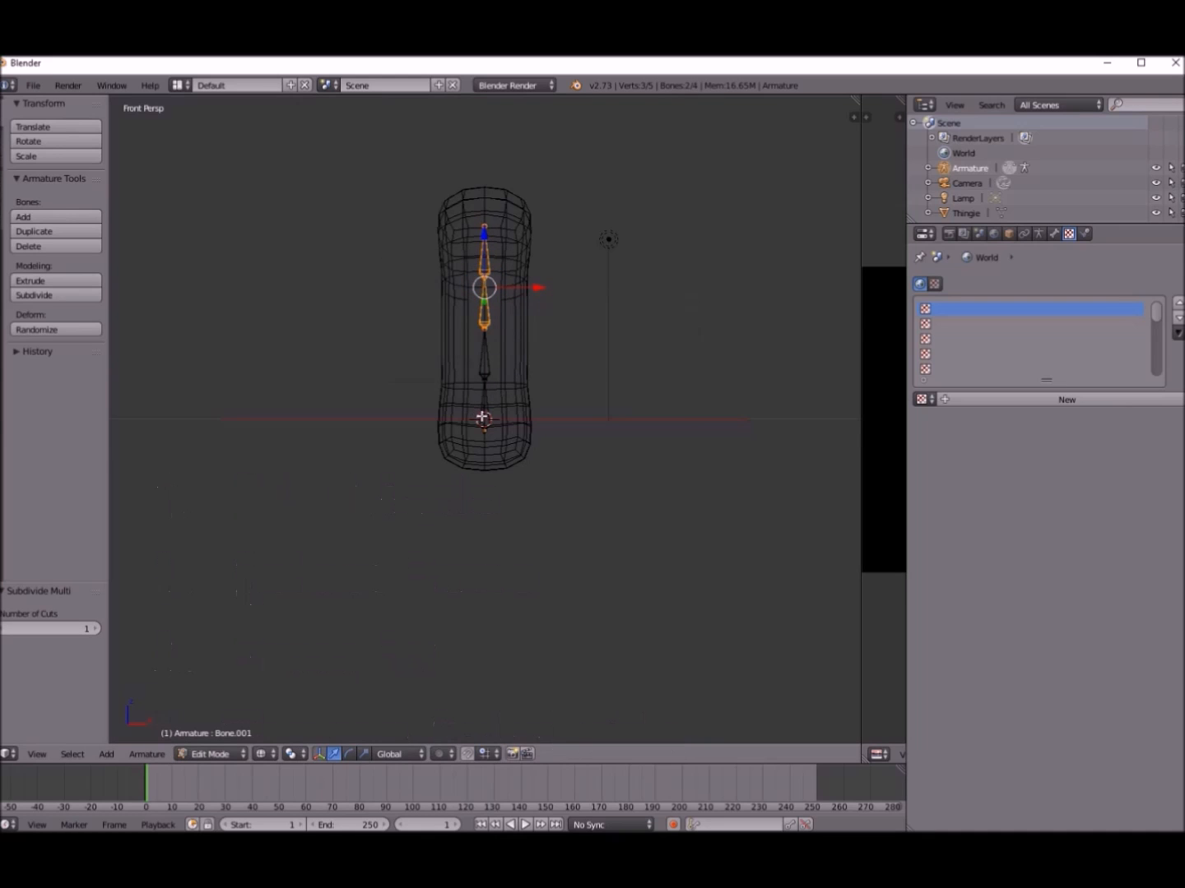
# - Rename the lowest bone in the chain as root
pyautogui.rightClick(481, 416)
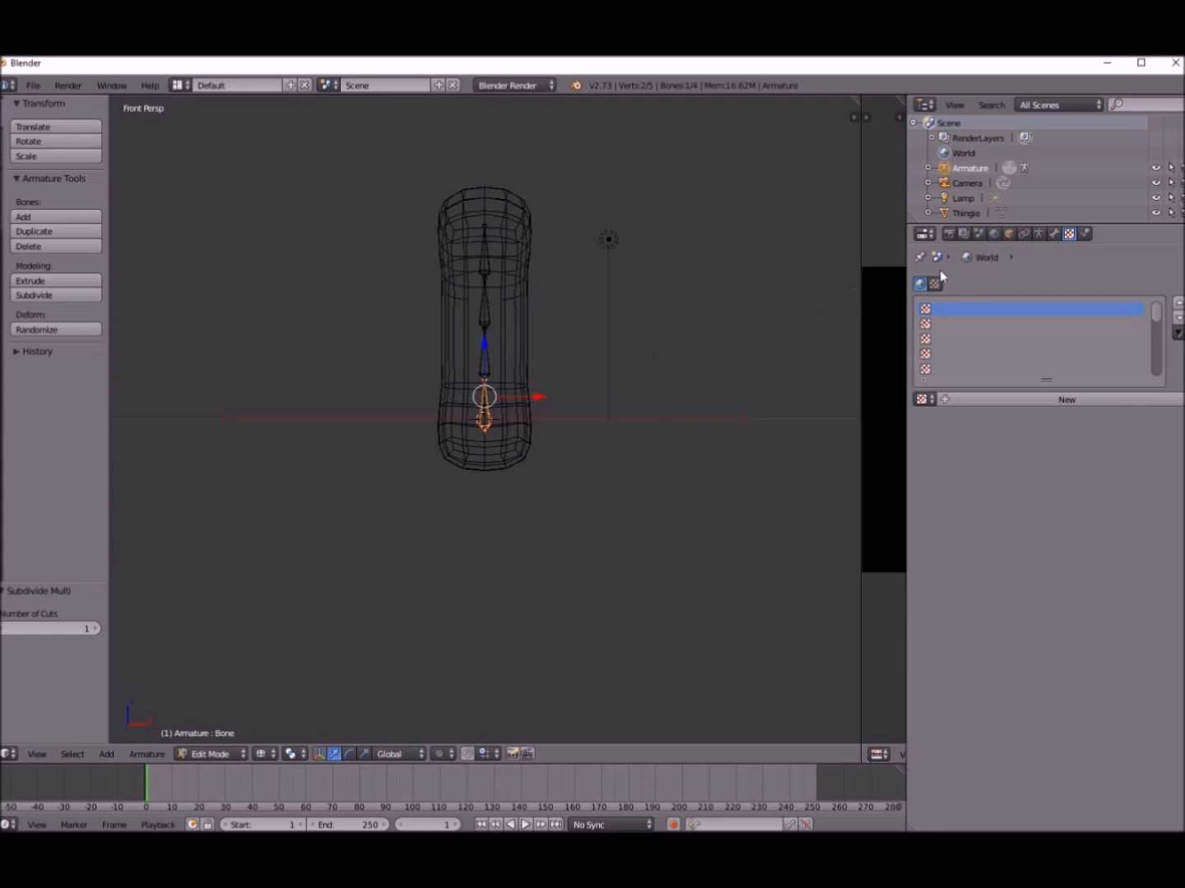
pyautogui.click(1055, 236)
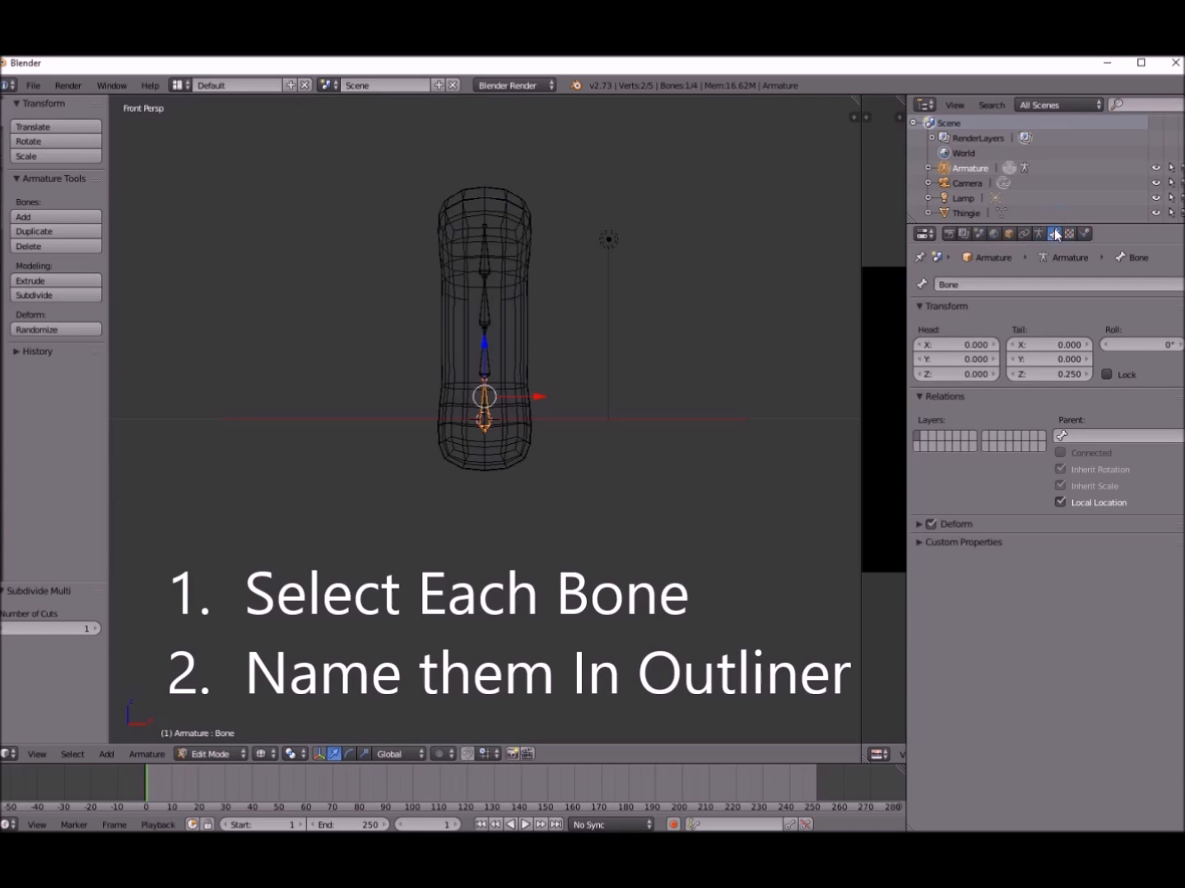
pyautogui.click(972, 285)
pyautogui.write('root')
pyautogui.press('Return')
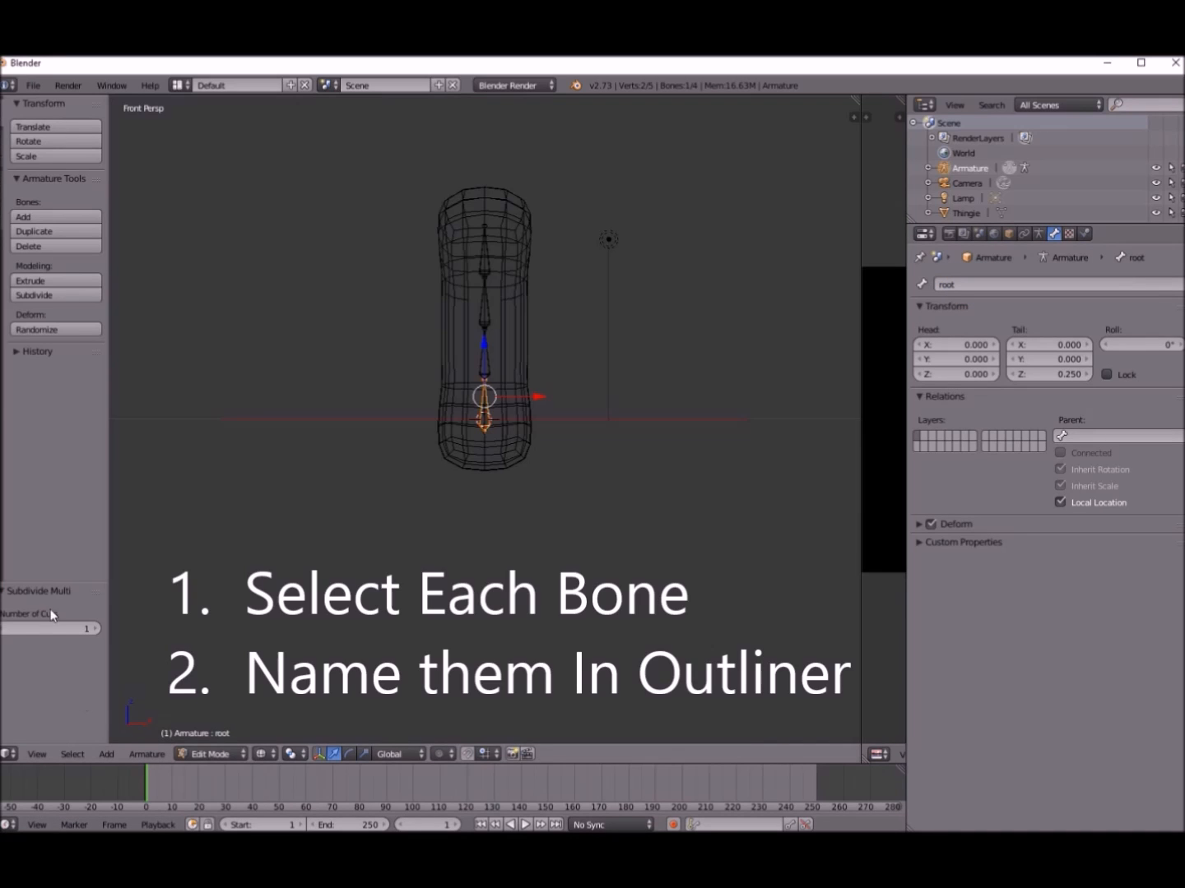
# - Rename the second bone from the bottom as Bone2
pyautogui.rightClick(486, 371)
pyautogui.click(981, 284)
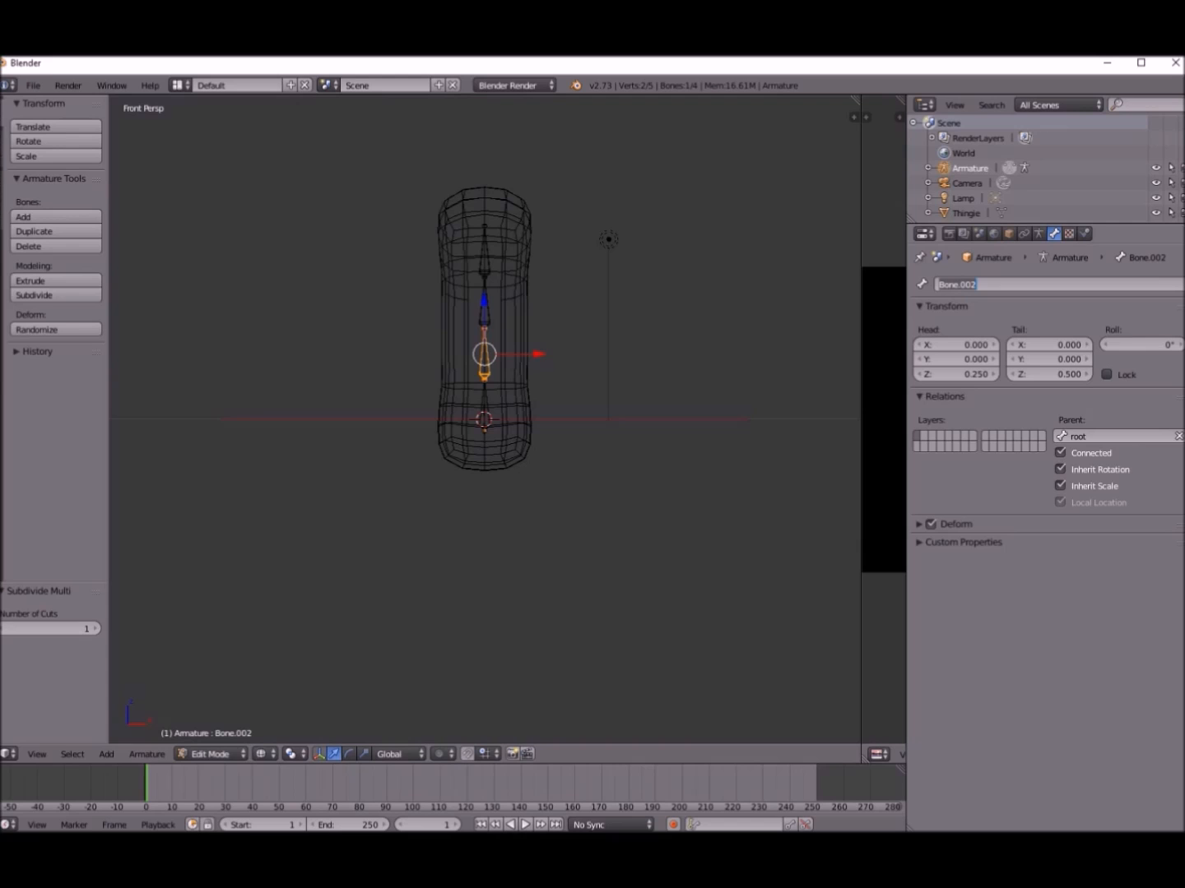
pyautogui.write('Bone2')
pyautogui.press('Return')
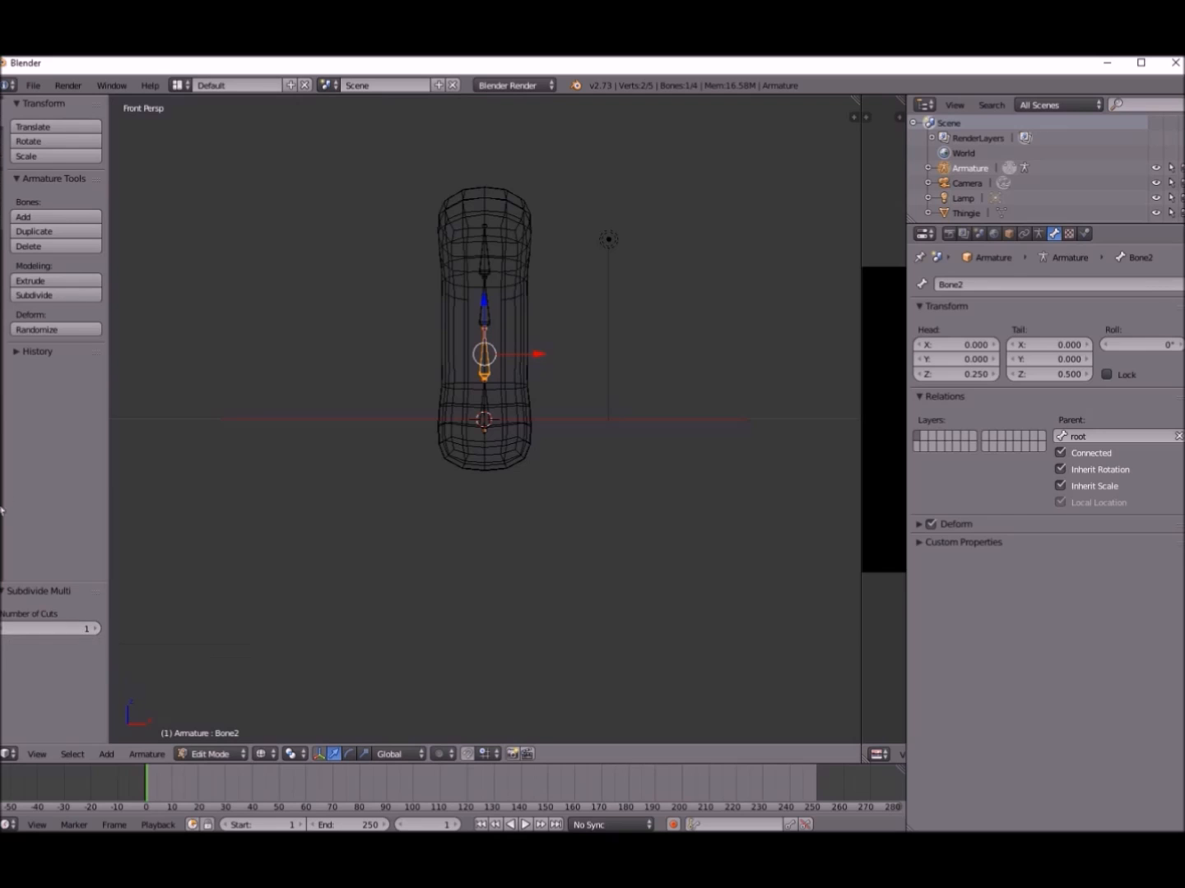
# - Rename the third bone from the bottom as bone3
pyautogui.rightClick(484, 312)
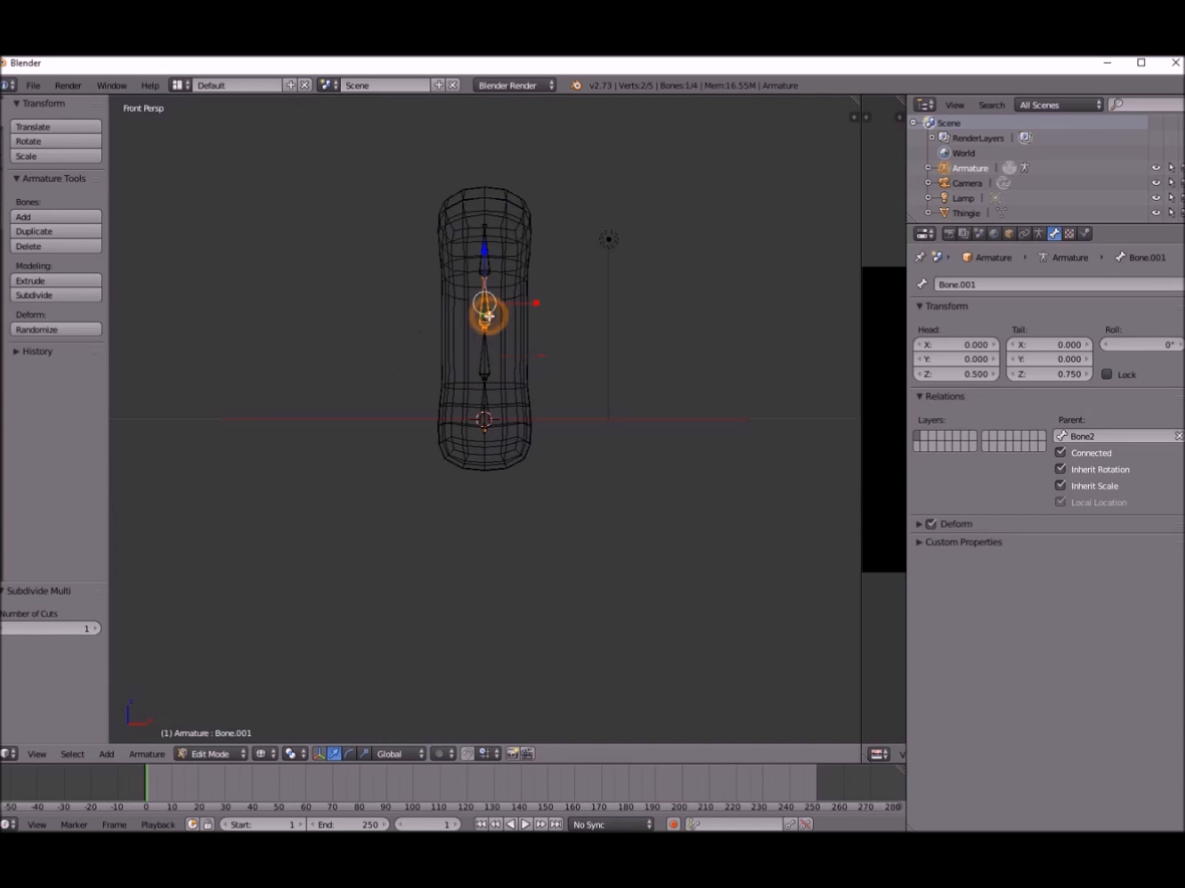
pyautogui.click(982, 285)
pyautogui.write('bone3')
pyautogui.press('Return')
# - Rename the topmost bone in the chain as bone4
pyautogui.rightClick(487, 268)
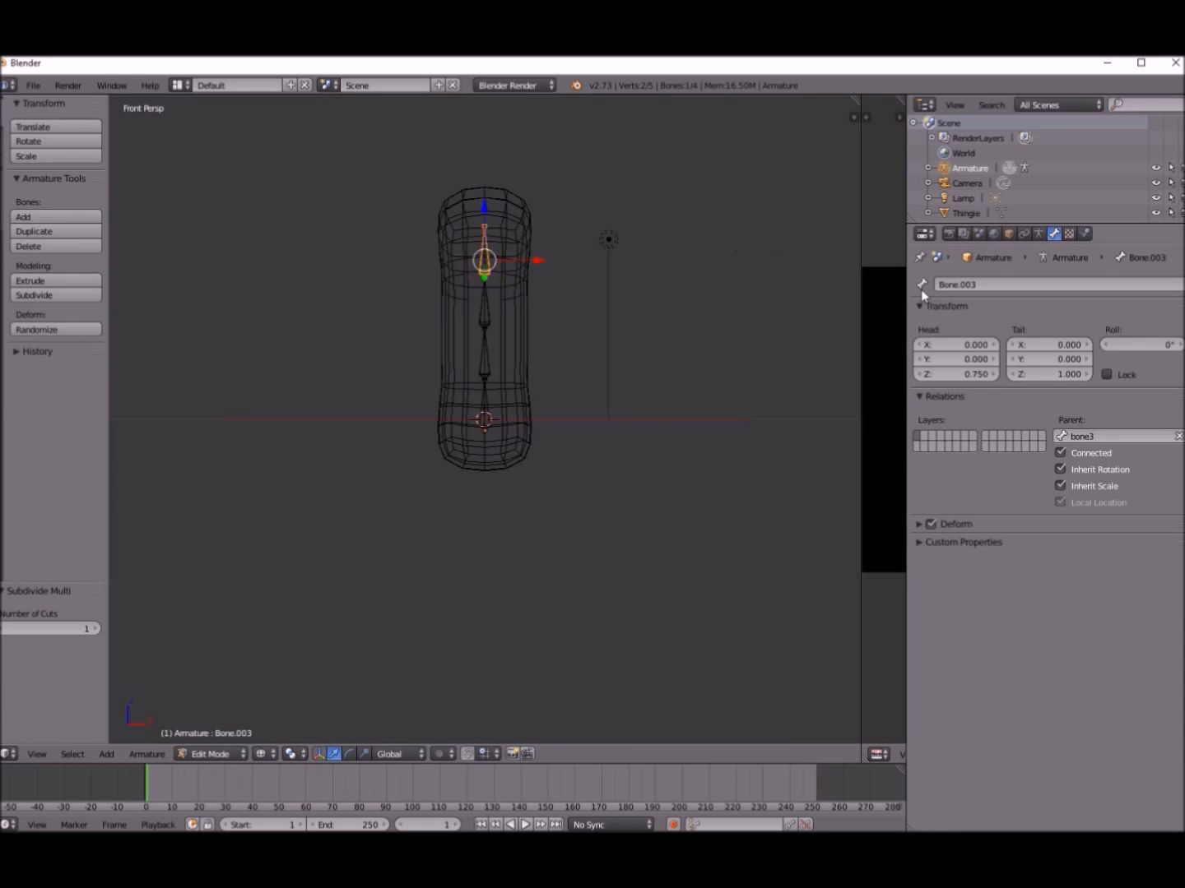
pyautogui.click(952, 280)
pyautogui.write('bone4')
pyautogui.press('Return')
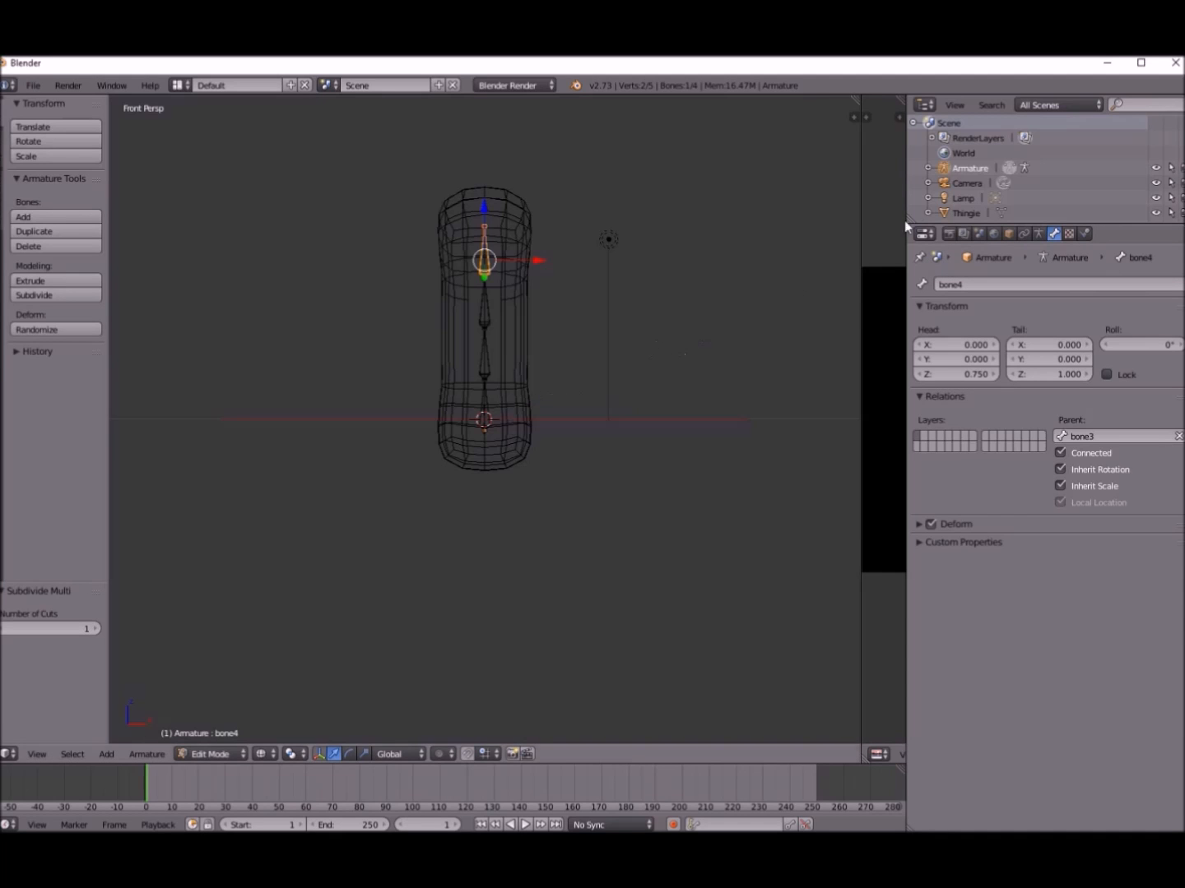
# - Parent the Thingie mesh to the armature with automatic weights
pyautogui.click(967, 213)
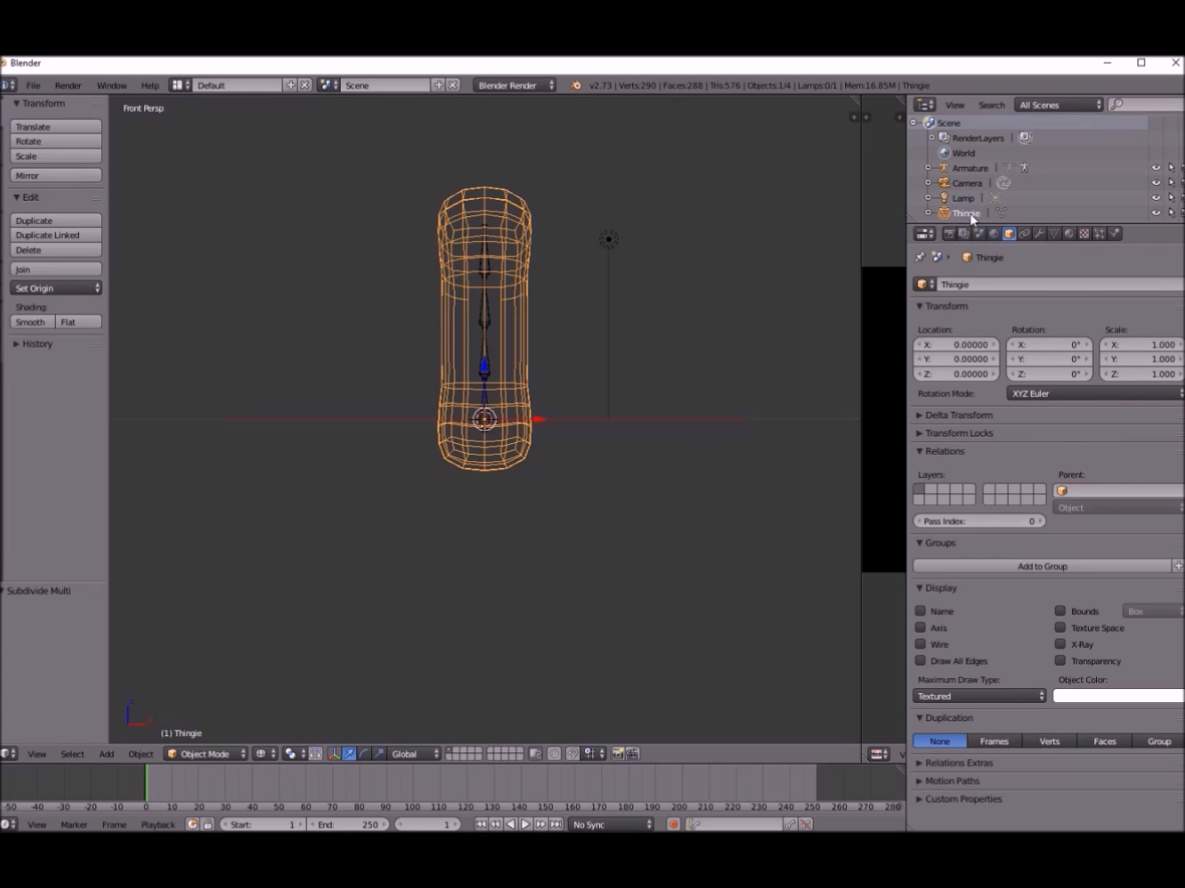
pyautogui.click(972, 168)
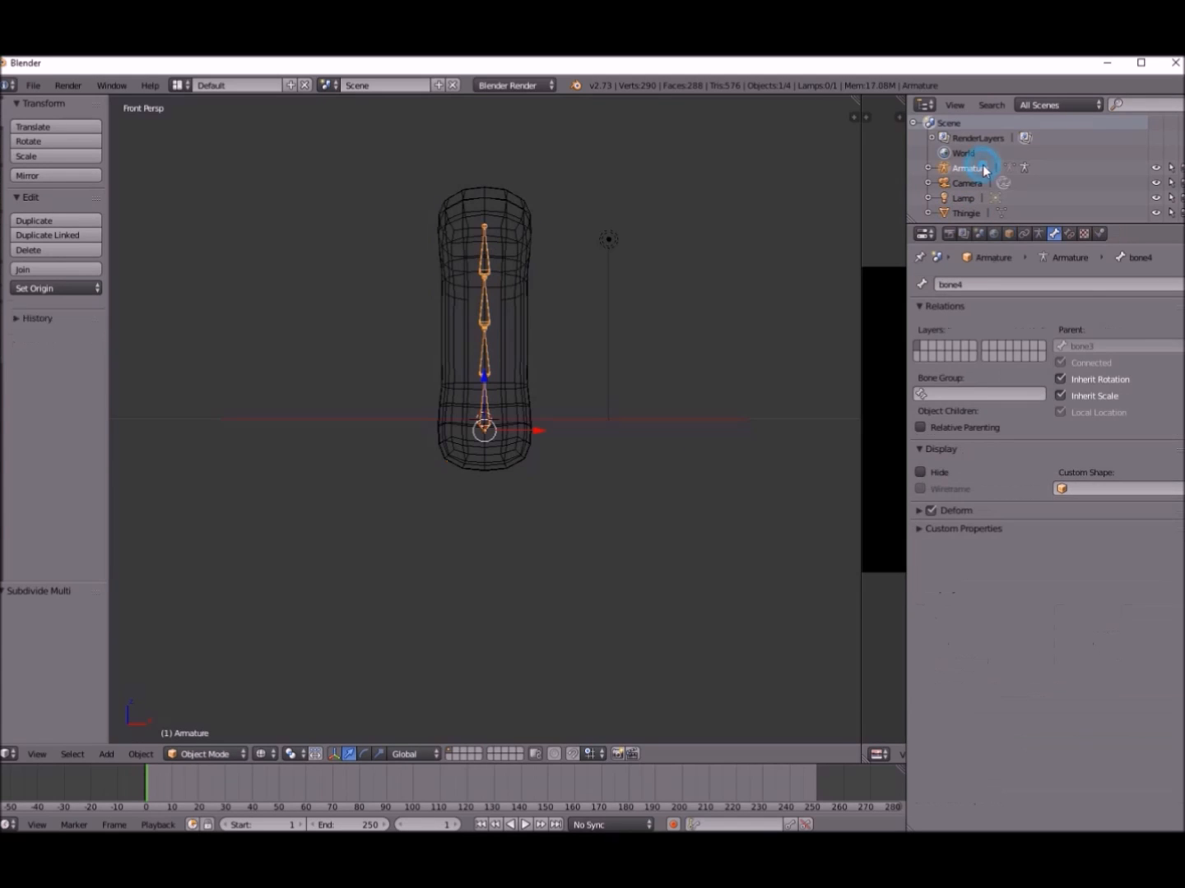
pyautogui.click(966, 214)
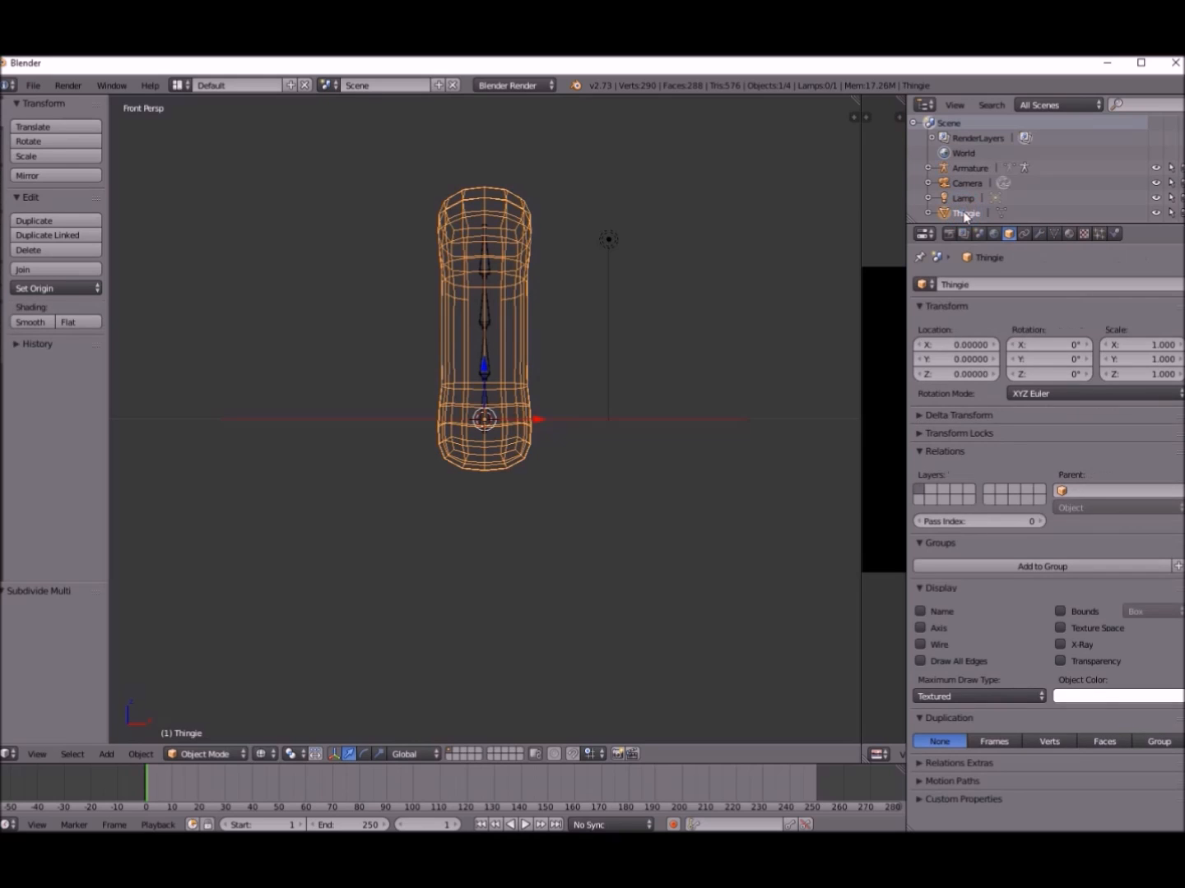
pyautogui.click(972, 168)
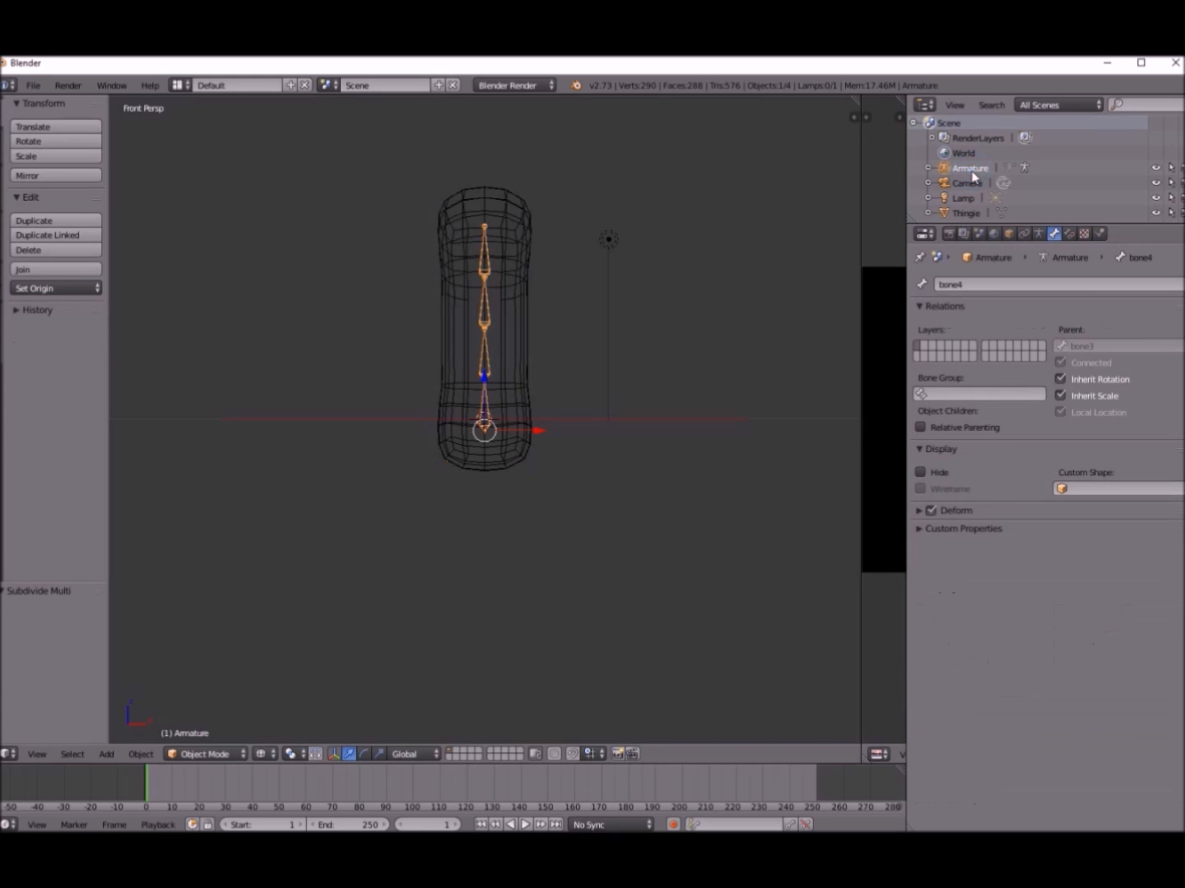
pyautogui.moveTo(860, 237); pyautogui.dragTo(882, 236)
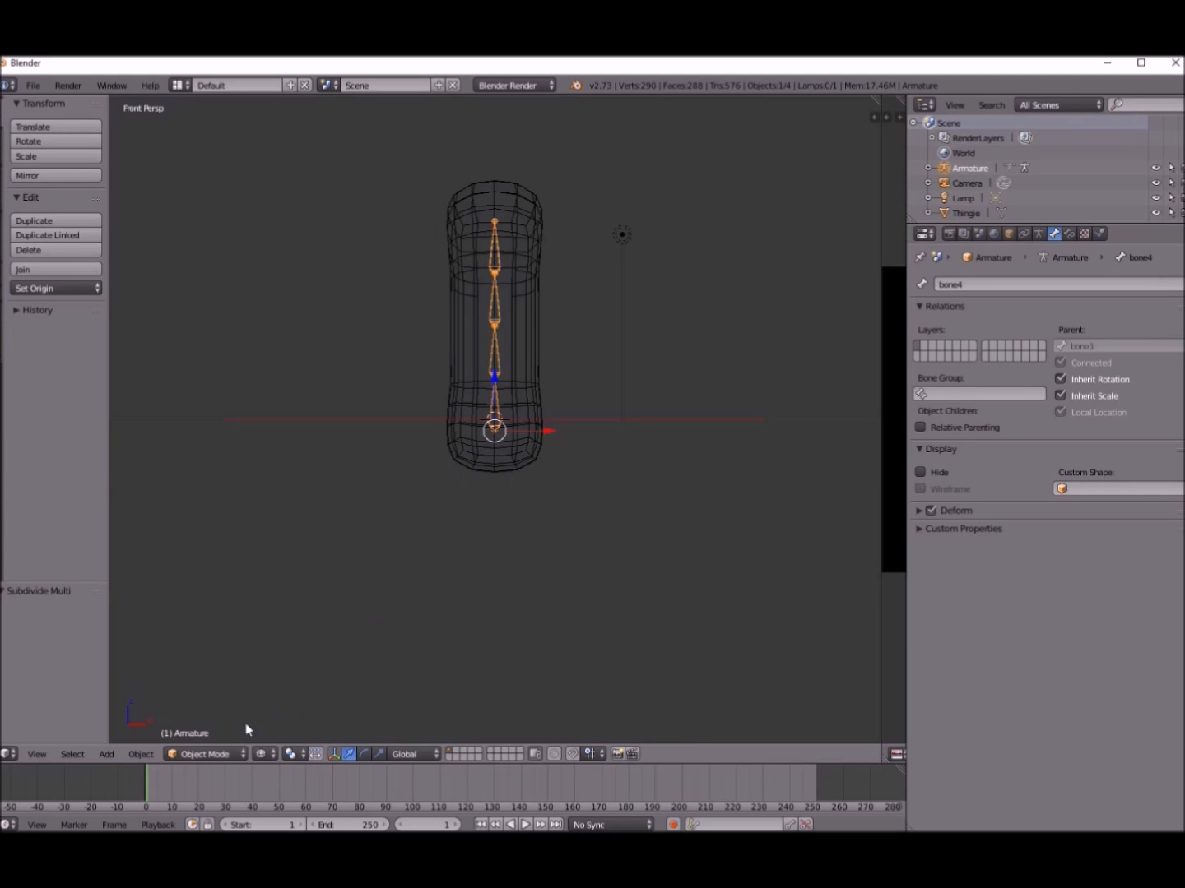
pyautogui.rightClick(539, 438)
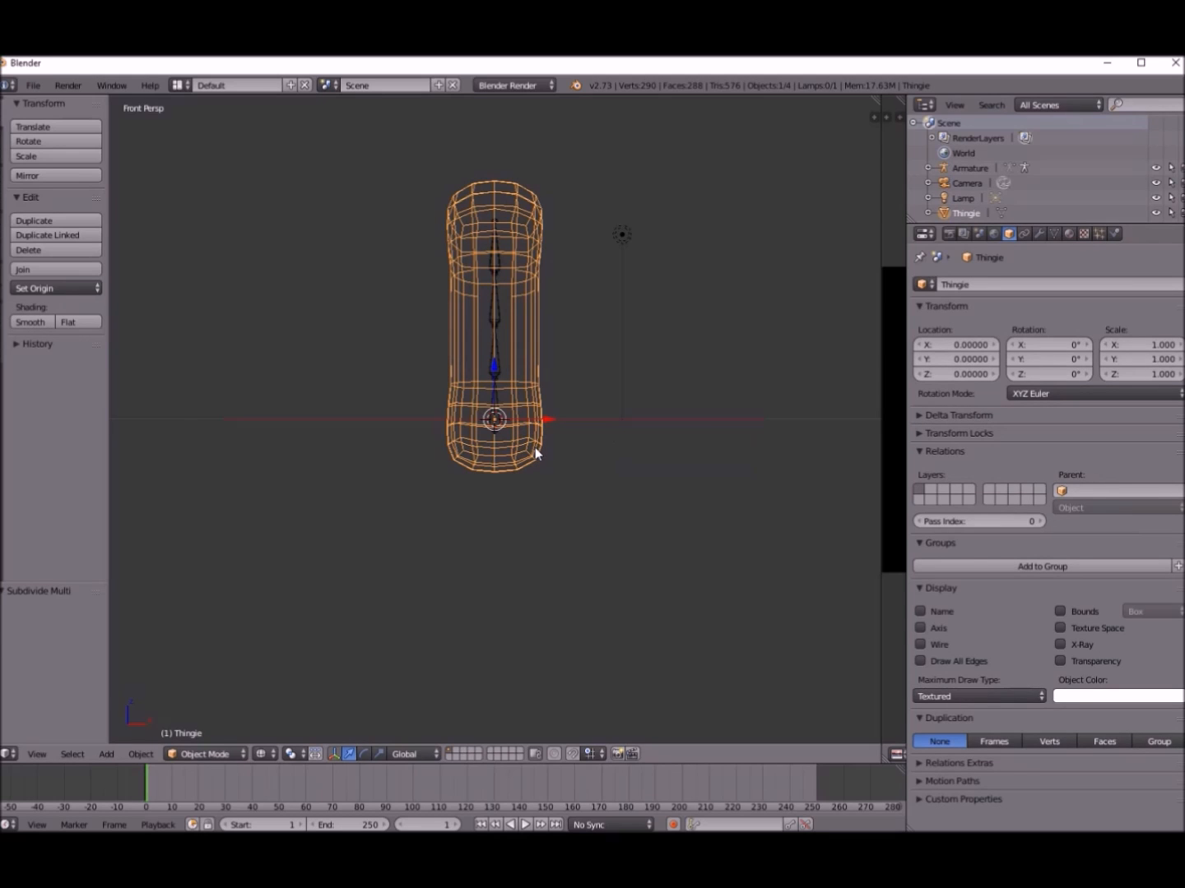
pyautogui.keyDown('shift'); pyautogui.rightClick(497, 396); pyautogui.keyUp('shift')
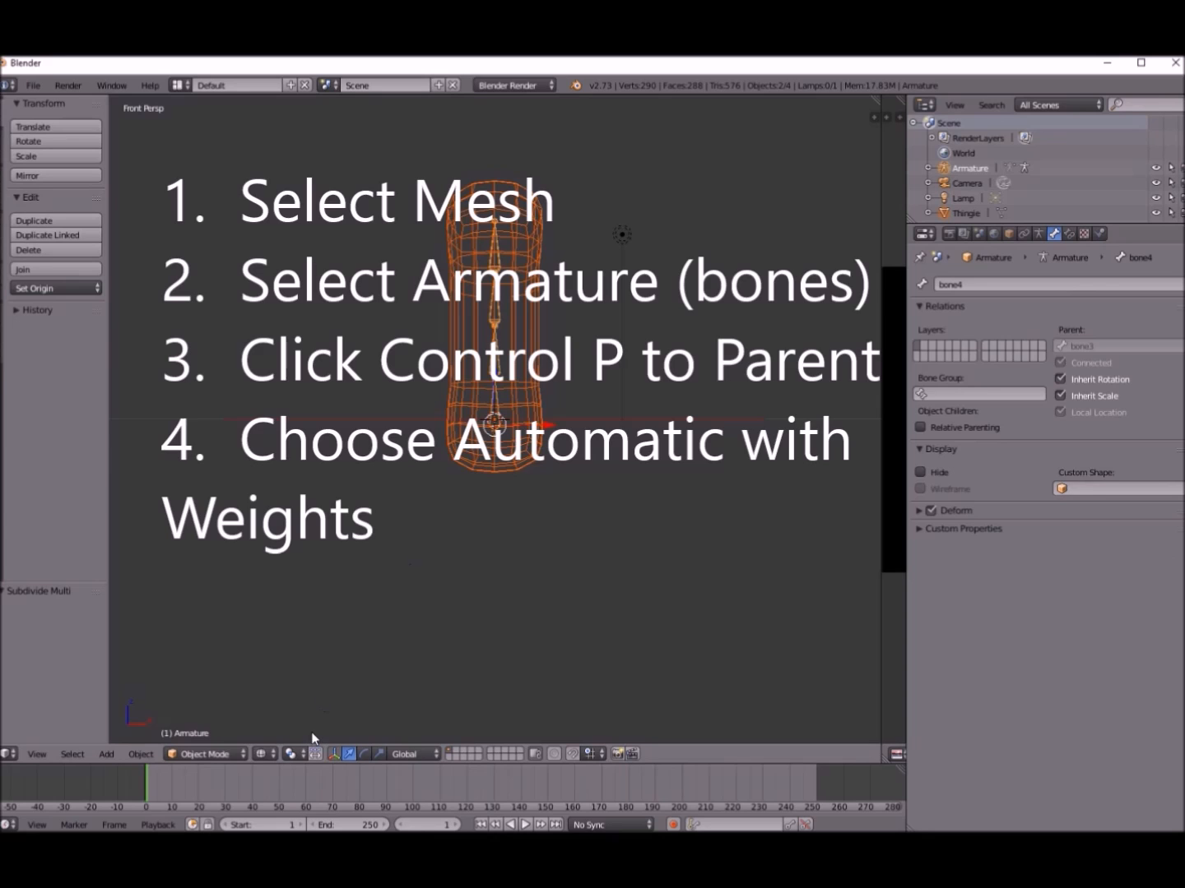
pyautogui.hotkey('ctrl', 'p')
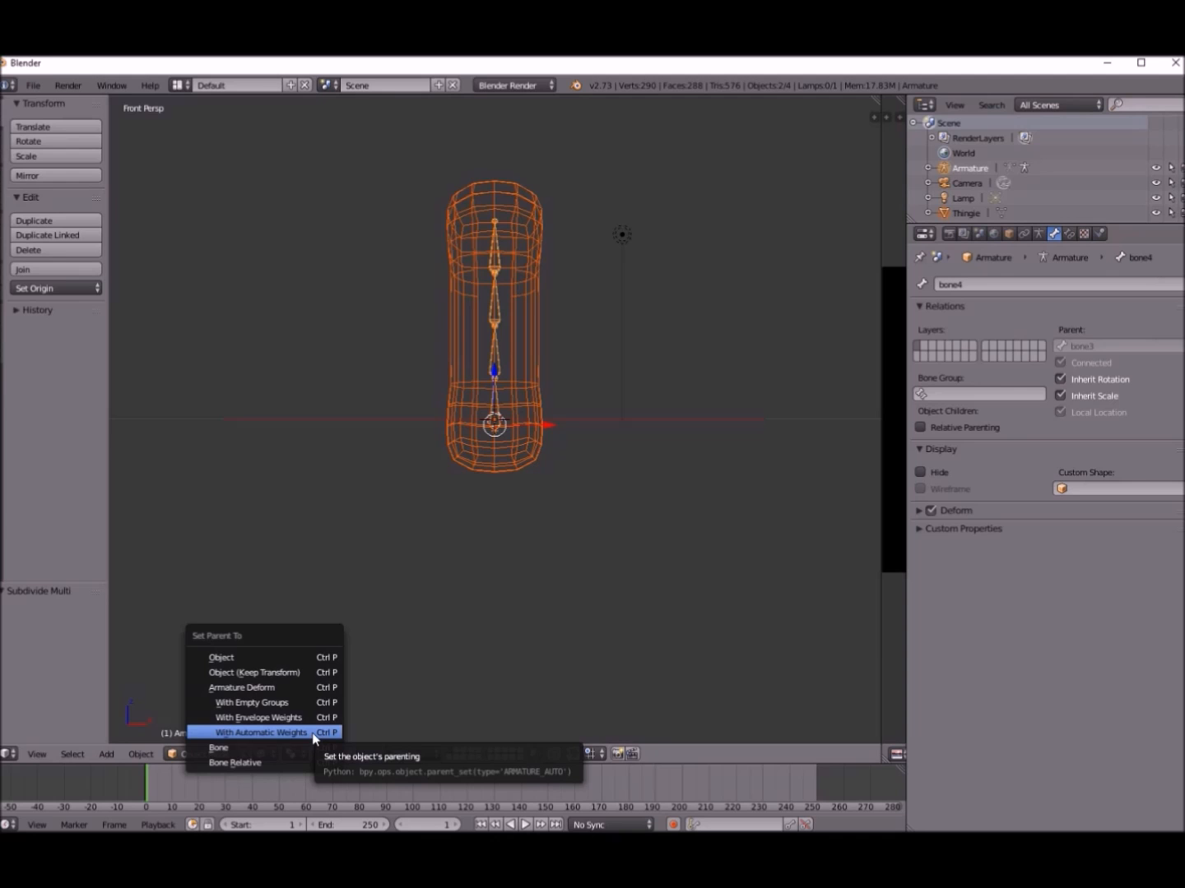
pyautogui.click(263, 731)
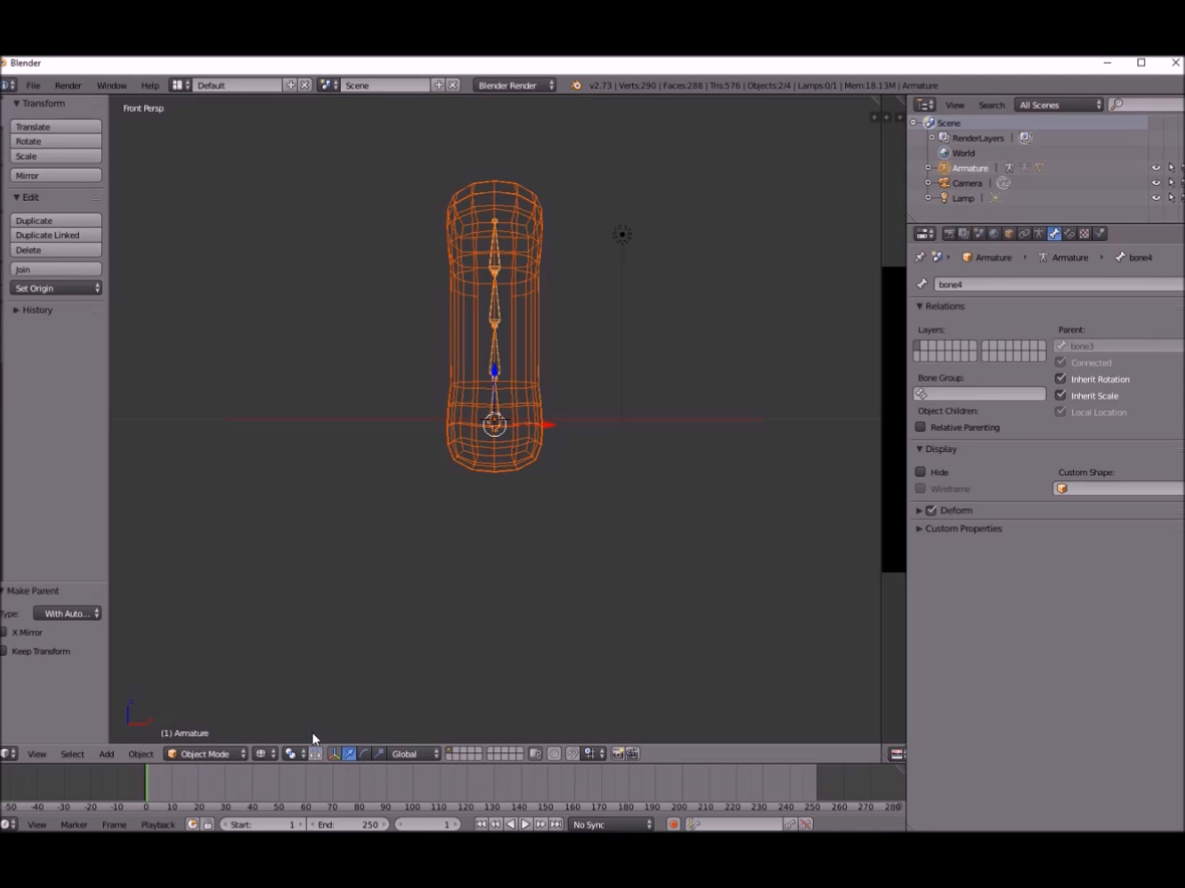
# - Put the armature in Pose Mode and rotate Bone2 by about 5.3°
pyautogui.moveTo(407, 576); pyautogui.dragTo(404, 637, button='middle')
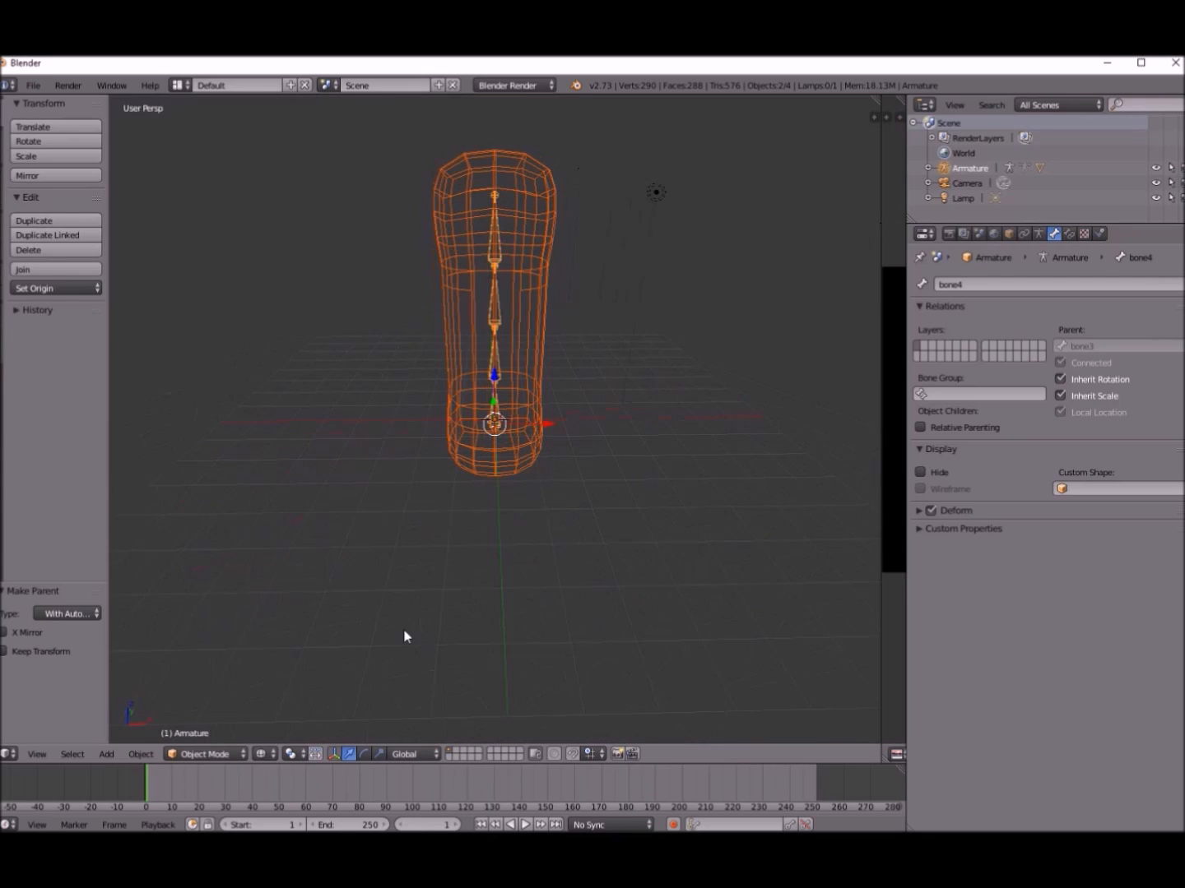
pyautogui.click(201, 754)
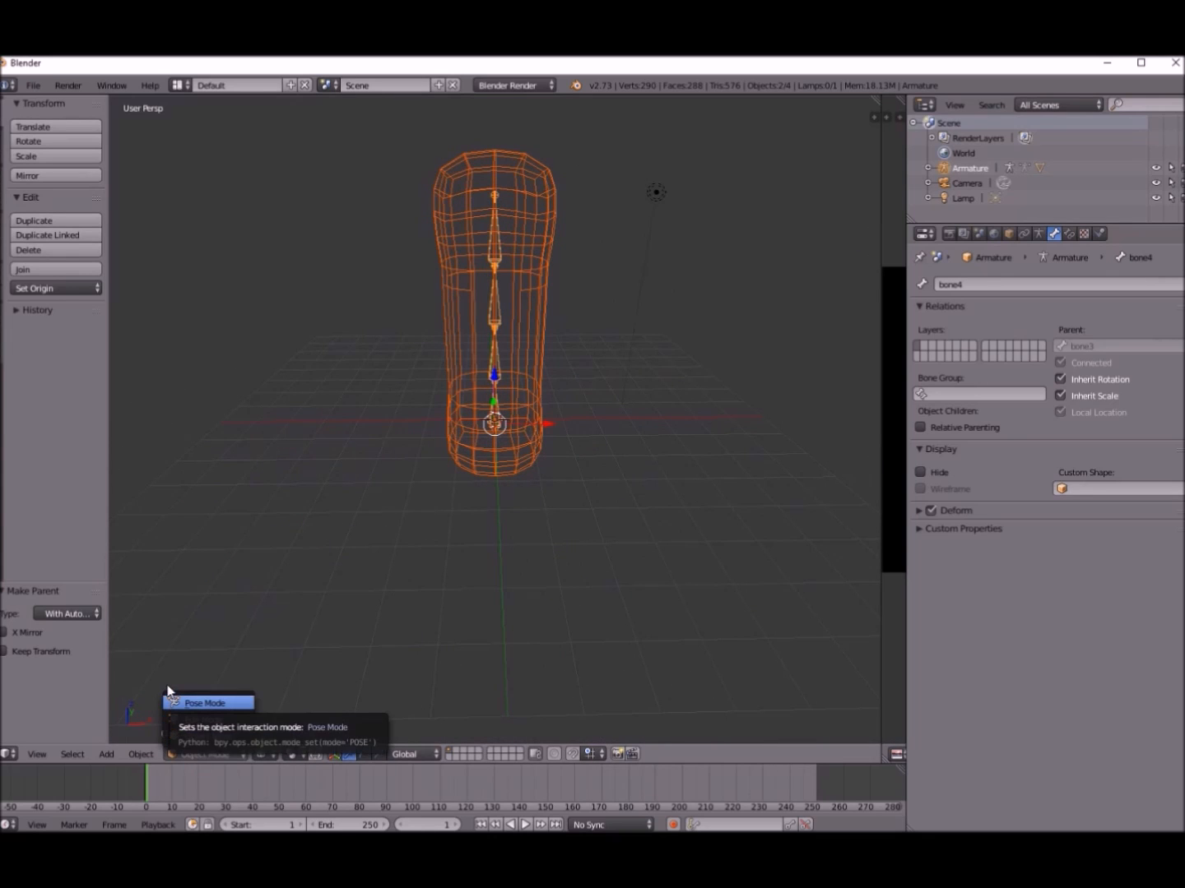
pyautogui.click(207, 705)
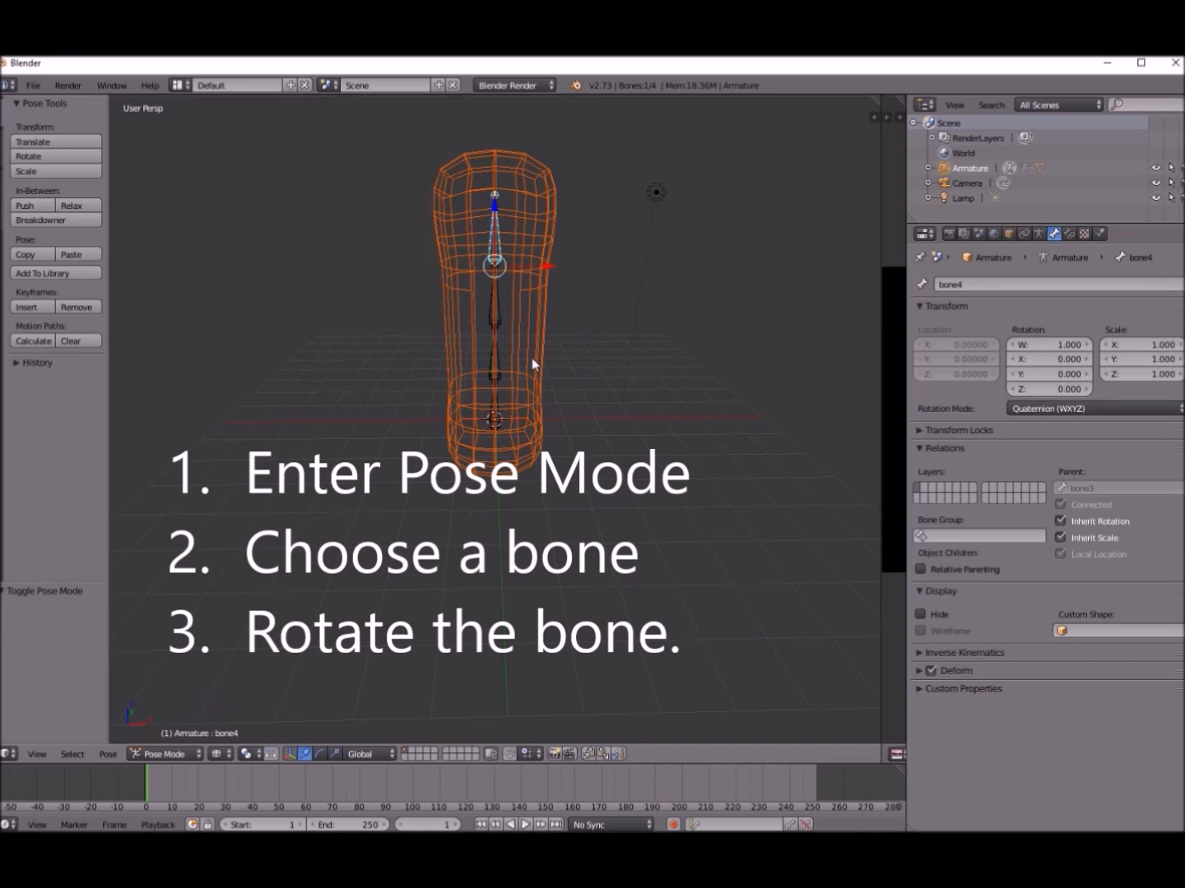
pyautogui.rightClick(497, 375)
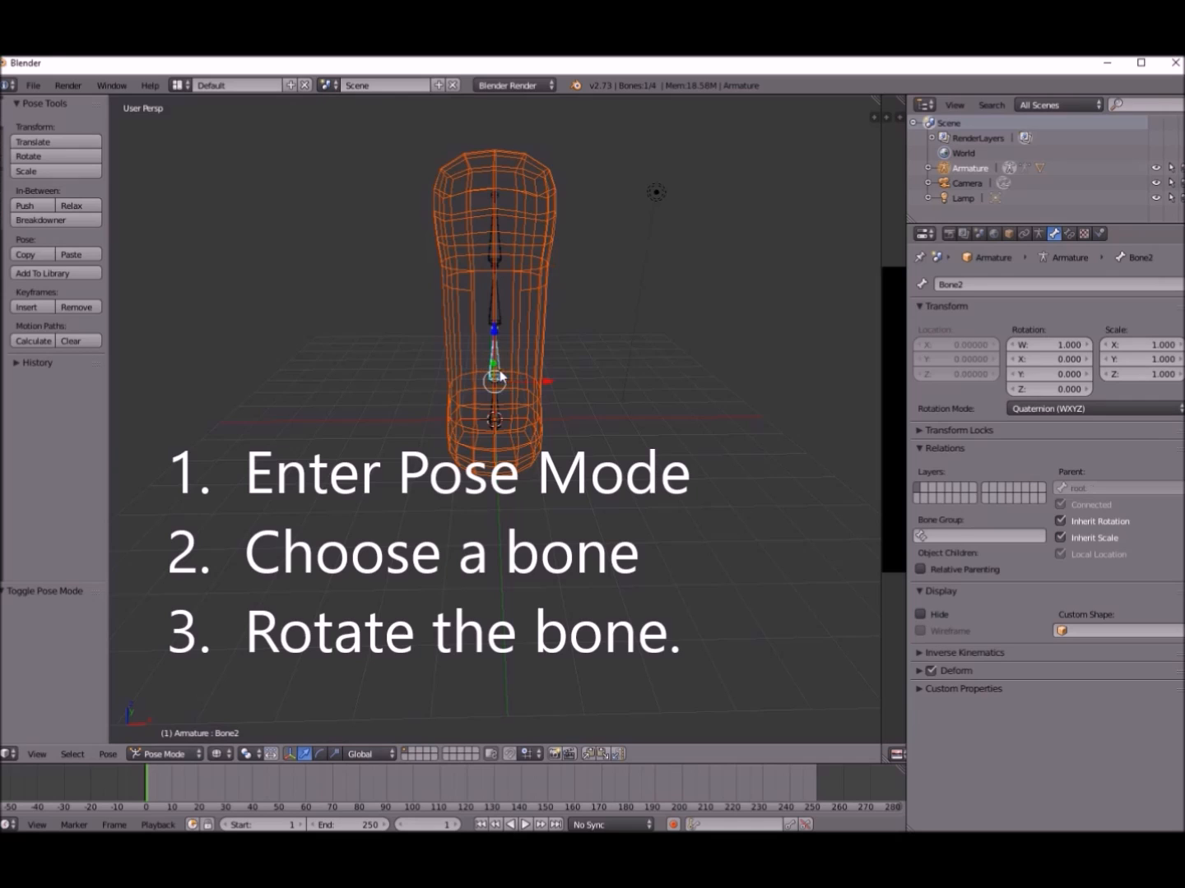
pyautogui.click(317, 753)
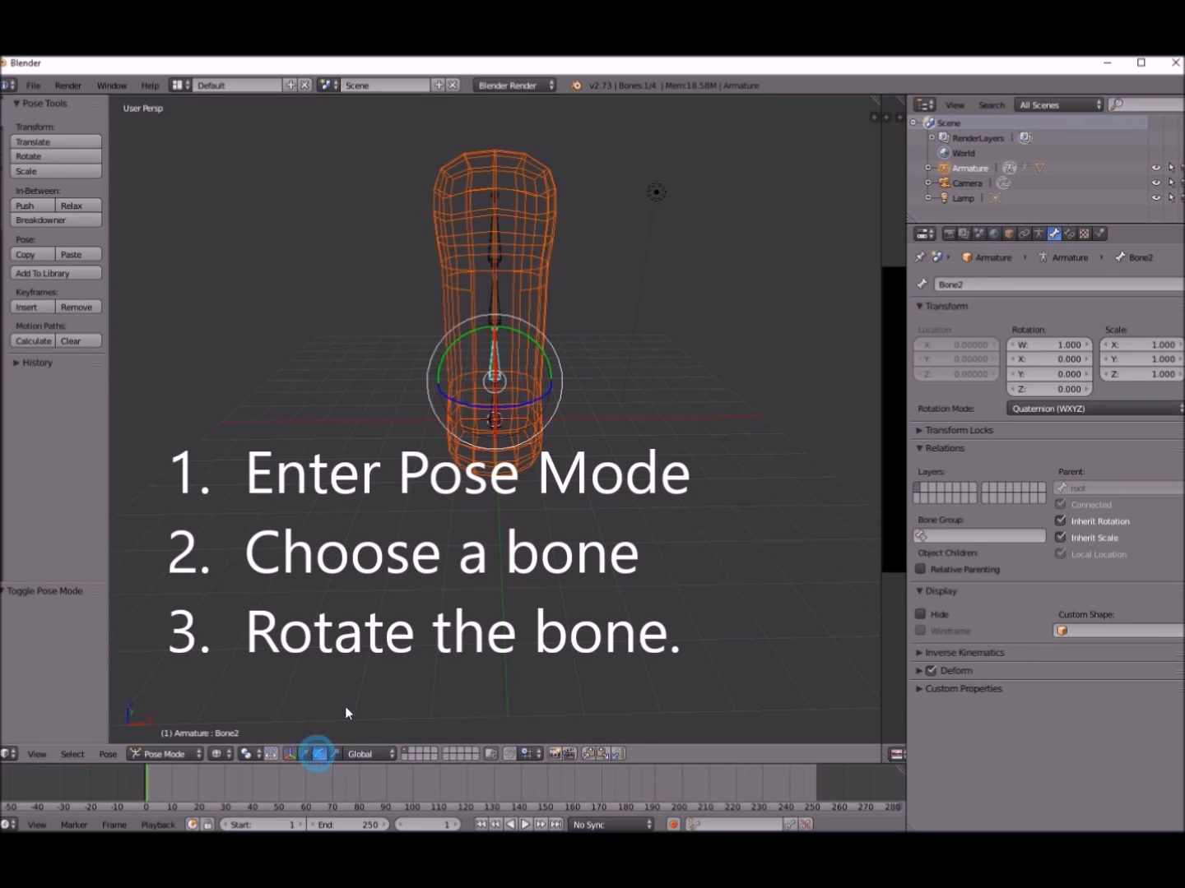
pyautogui.moveTo(432, 366); pyautogui.dragTo(460, 359)
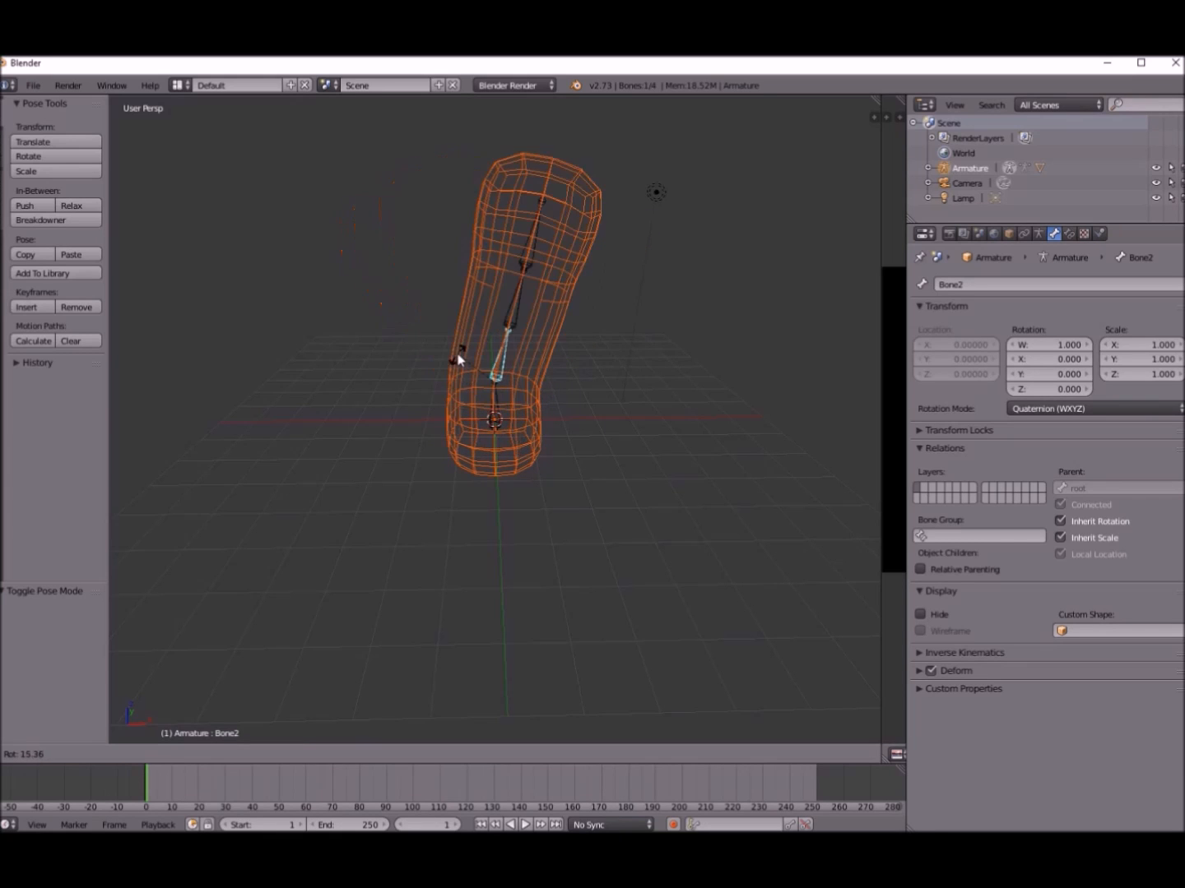
pyautogui.click(462, 357)
# - Rotate bone3 by about -9.1° and bone4 by about -0.8°
pyautogui.rightClick(499, 317)
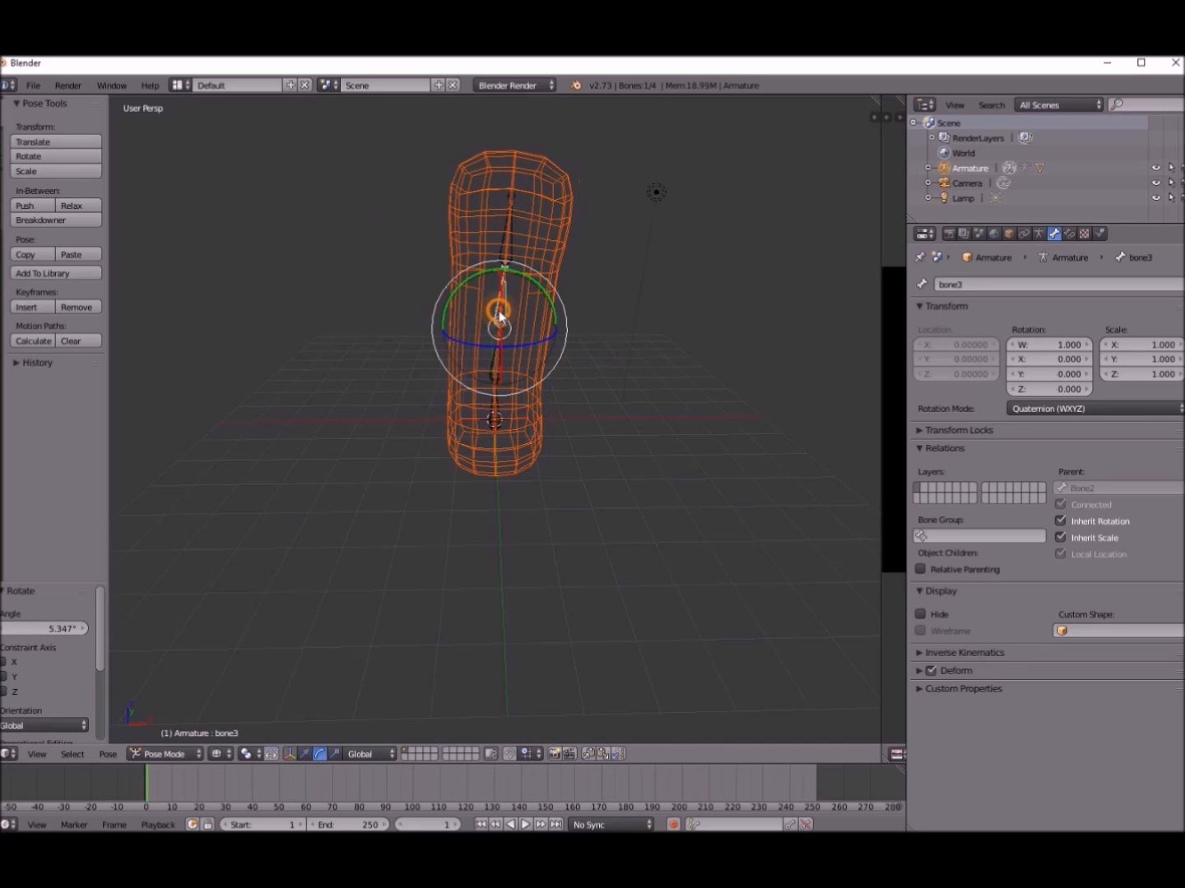
pyautogui.moveTo(428, 329)
pyautogui.mouseDown()
pyautogui.moveTo(411, 352)
pyautogui.moveTo(444, 318)
pyautogui.moveTo(407, 367)
pyautogui.moveTo(463, 308)
pyautogui.moveTo(423, 336)
pyautogui.mouseUp()
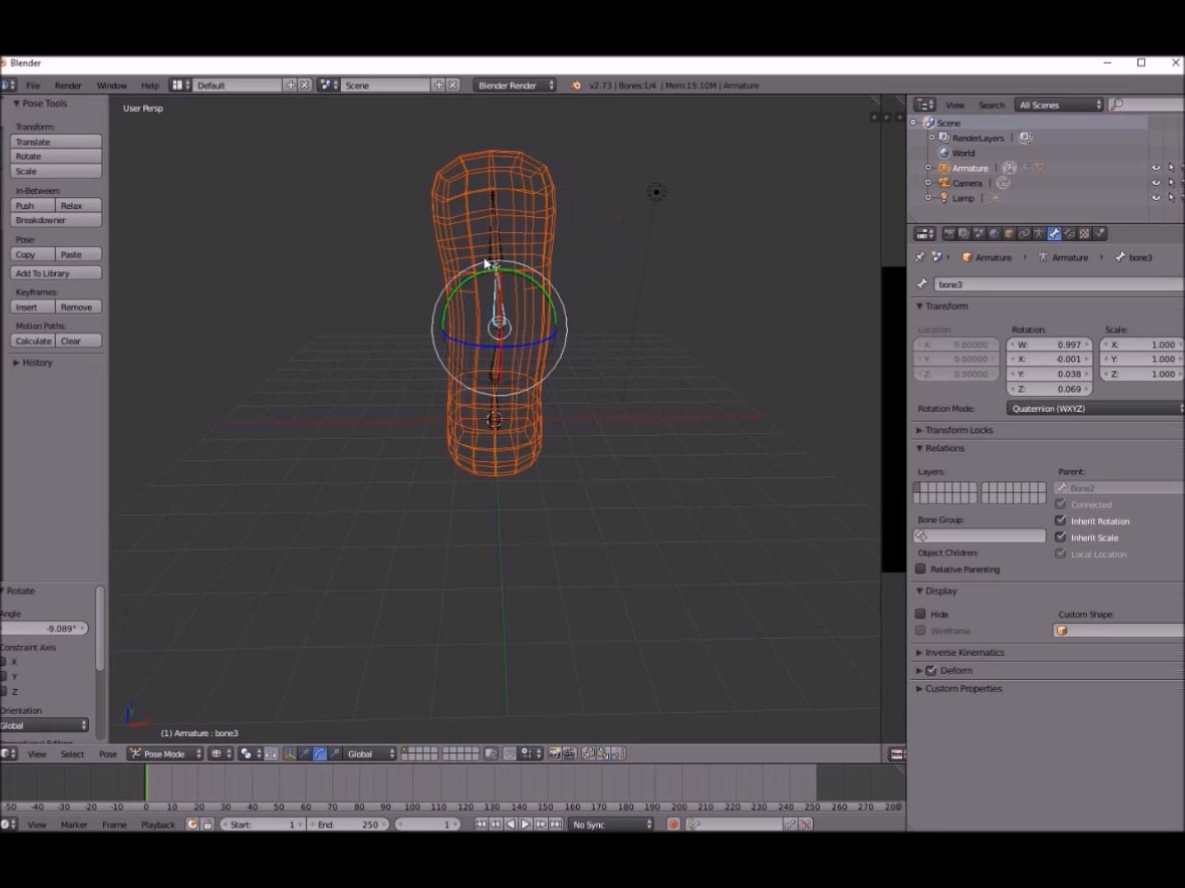
pyautogui.rightClick(499, 255)
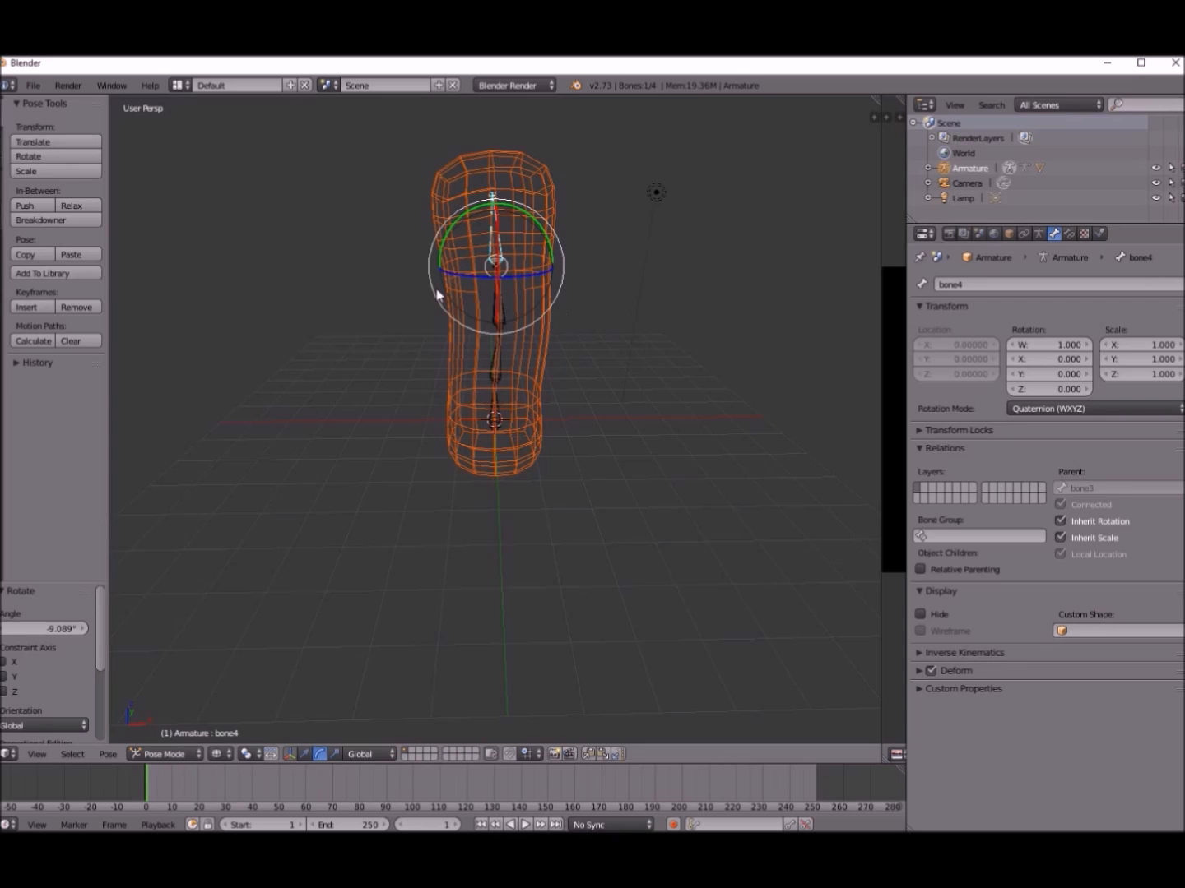
pyautogui.moveTo(428, 288)
pyautogui.mouseDown()
pyautogui.moveTo(435, 356)
pyautogui.moveTo(429, 267)
pyautogui.moveTo(445, 257)
pyautogui.moveTo(416, 296)
pyautogui.moveTo(431, 348)
pyautogui.moveTo(432, 284)
pyautogui.moveTo(431, 296)
pyautogui.mouseUp()
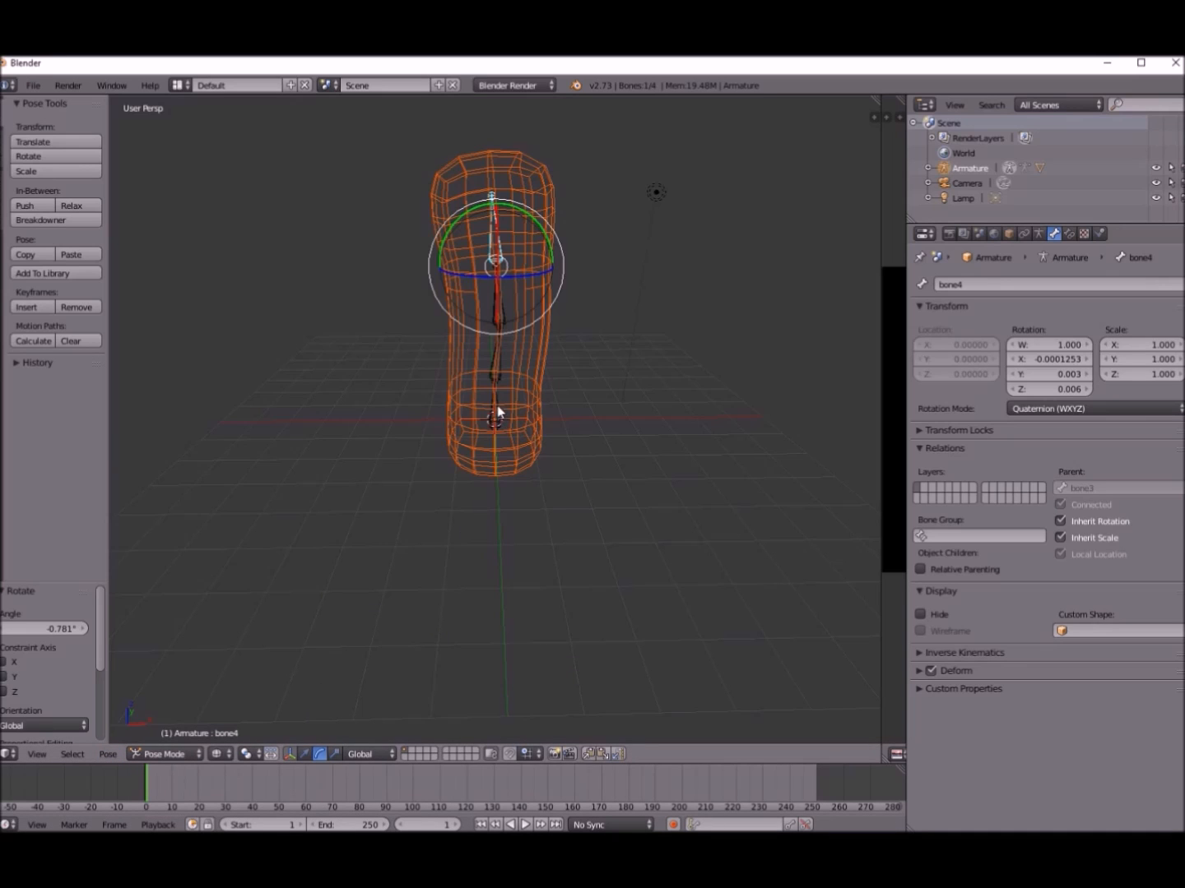
# - Display the column with Material viewport shading and view it from its lit side
pyautogui.moveTo(294, 481)
pyautogui.mouseDown(button='middle')
pyautogui.moveTo(457, 485)
pyautogui.moveTo(296, 500)
pyautogui.mouseUp(button='middle')
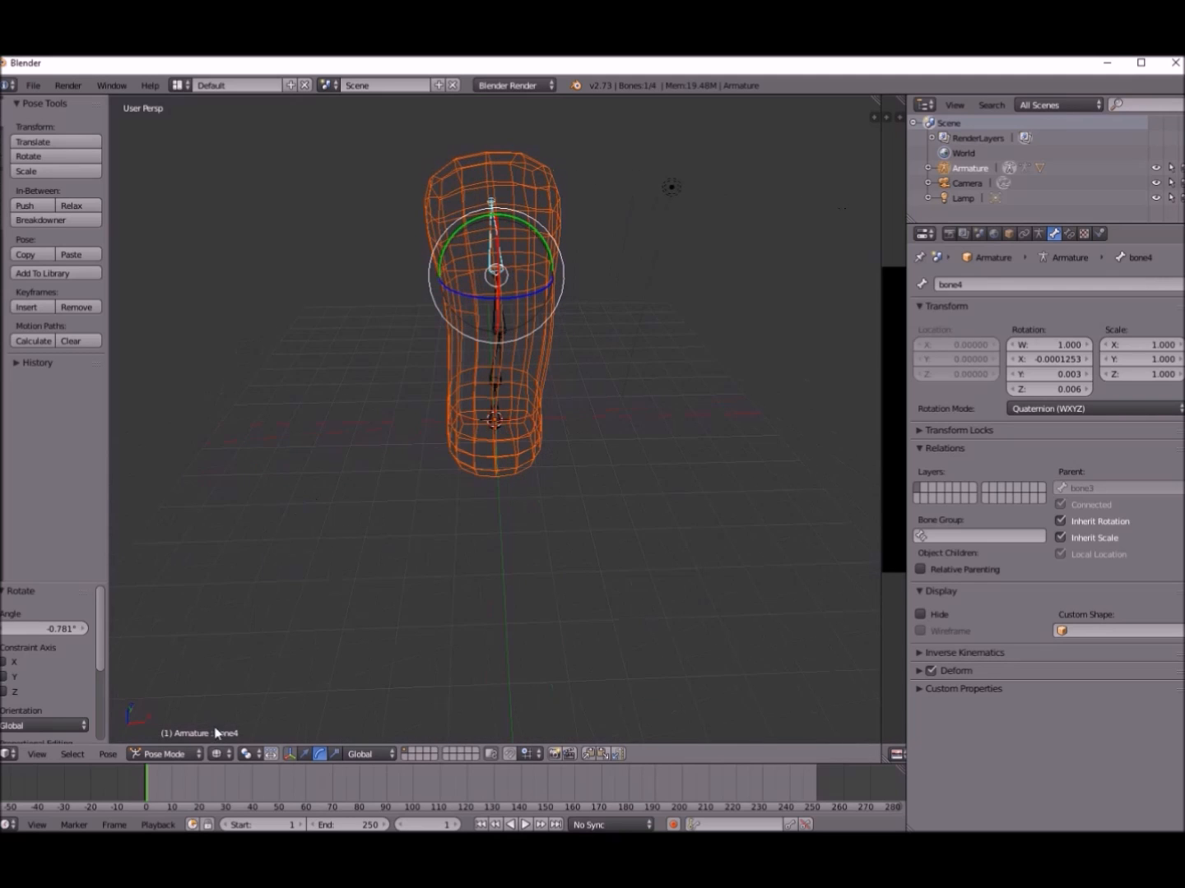
pyautogui.click(221, 758)
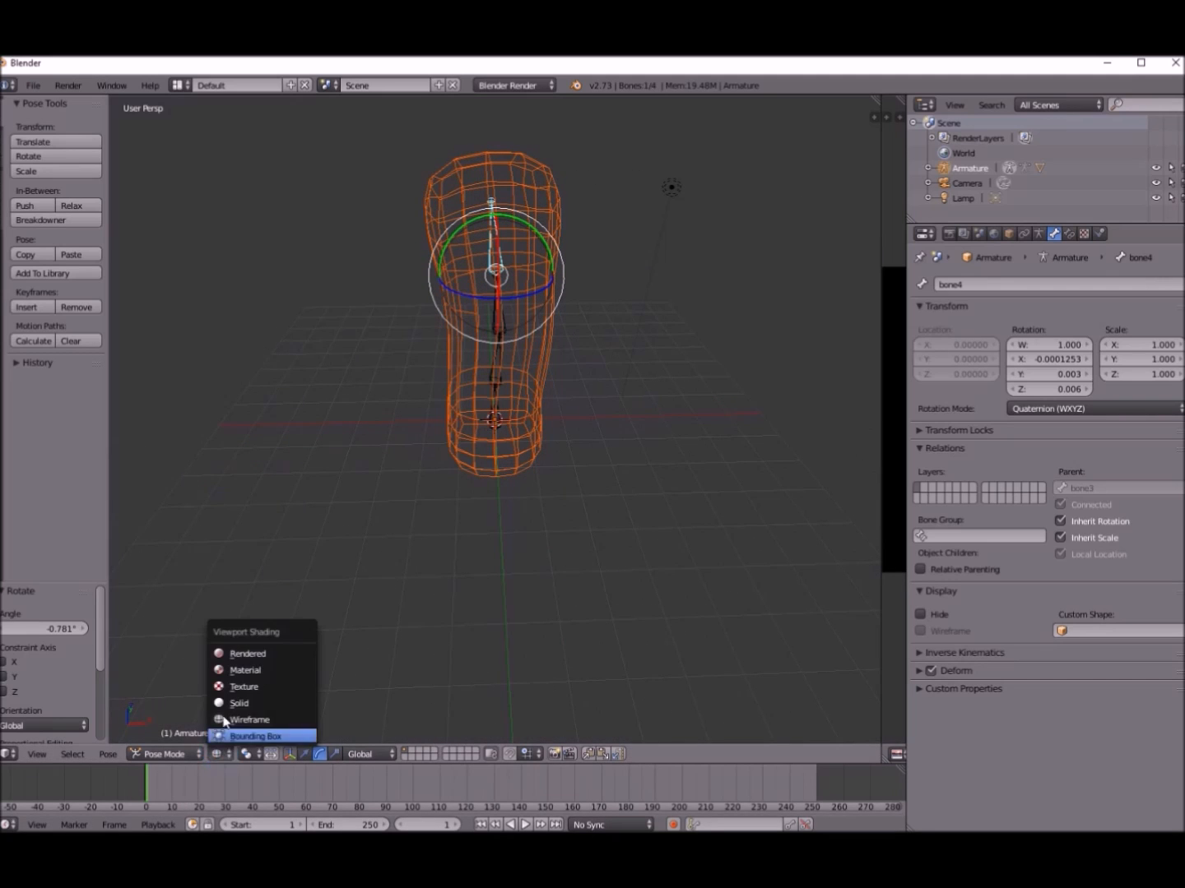
pyautogui.click(239, 672)
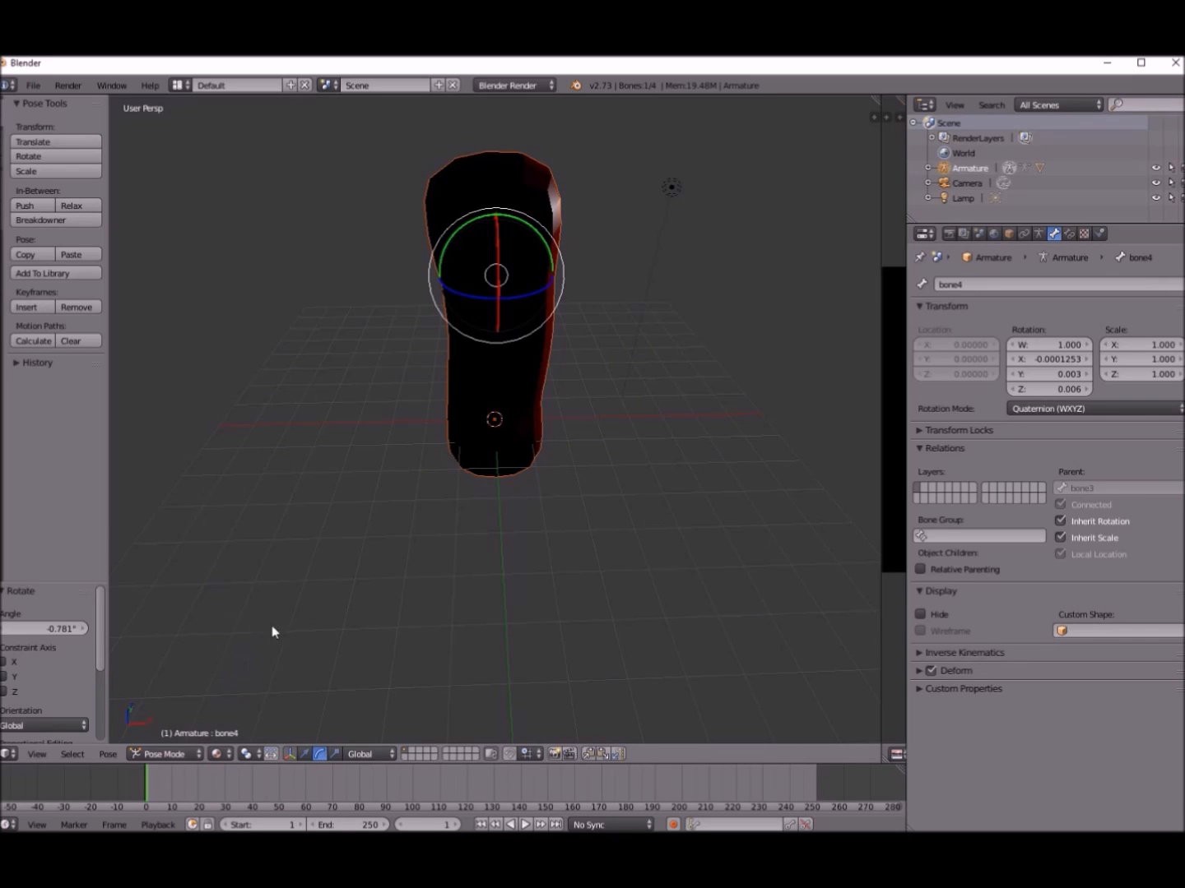
pyautogui.moveTo(463, 549)
pyautogui.mouseDown(button='middle')
pyautogui.moveTo(354, 507)
pyautogui.moveTo(299, 510)
pyautogui.mouseUp(button='middle')
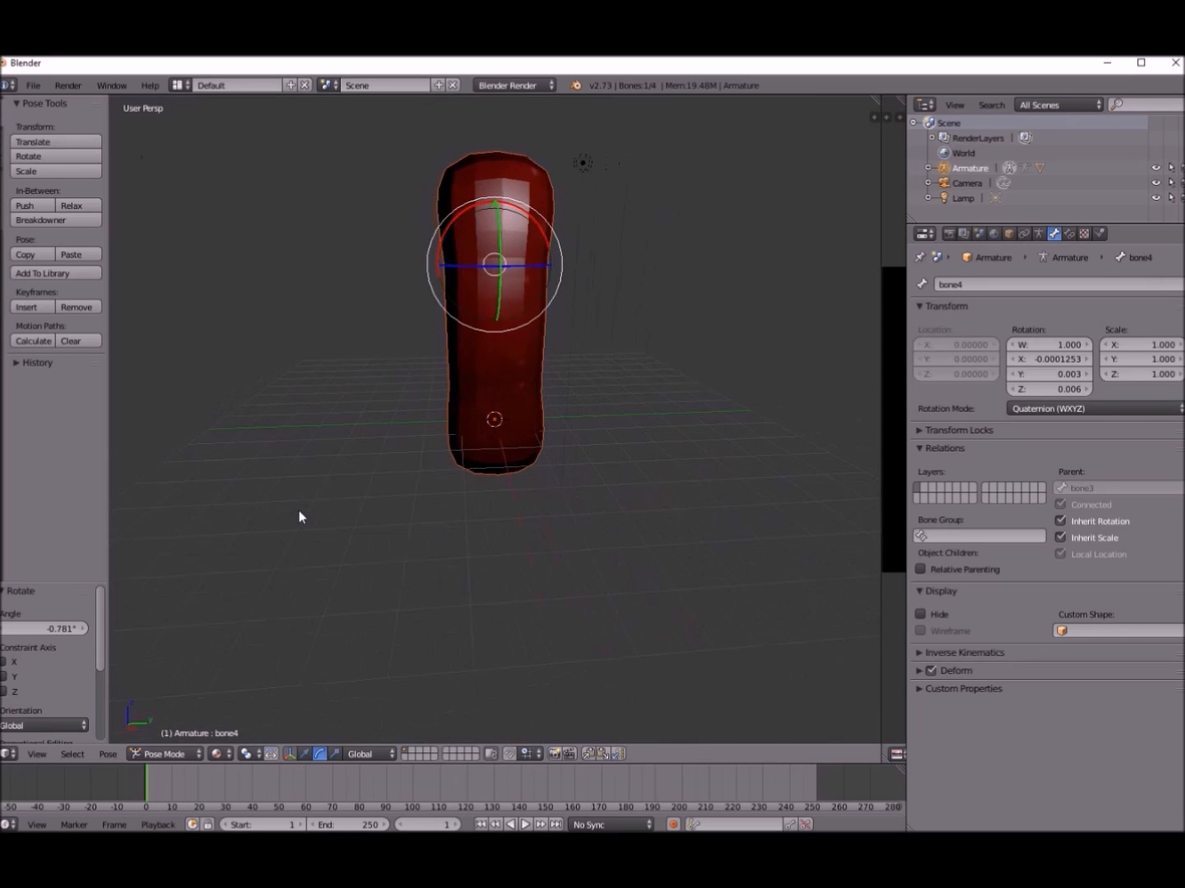
# - Rotate Bone2 by about -1.9° in the side-on view of the column
pyautogui.doubleClick(967, 169)
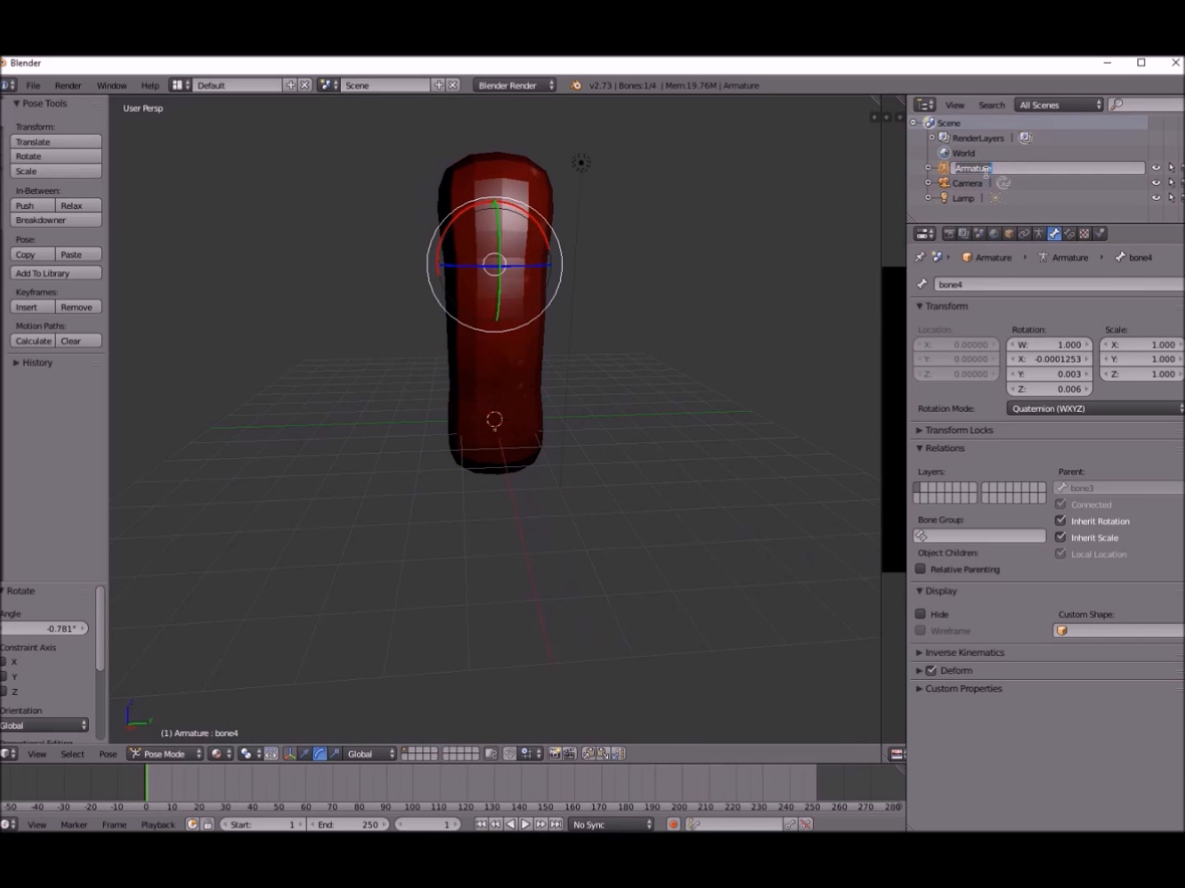
pyautogui.click(508, 396)
pyautogui.rightClick(494, 387)
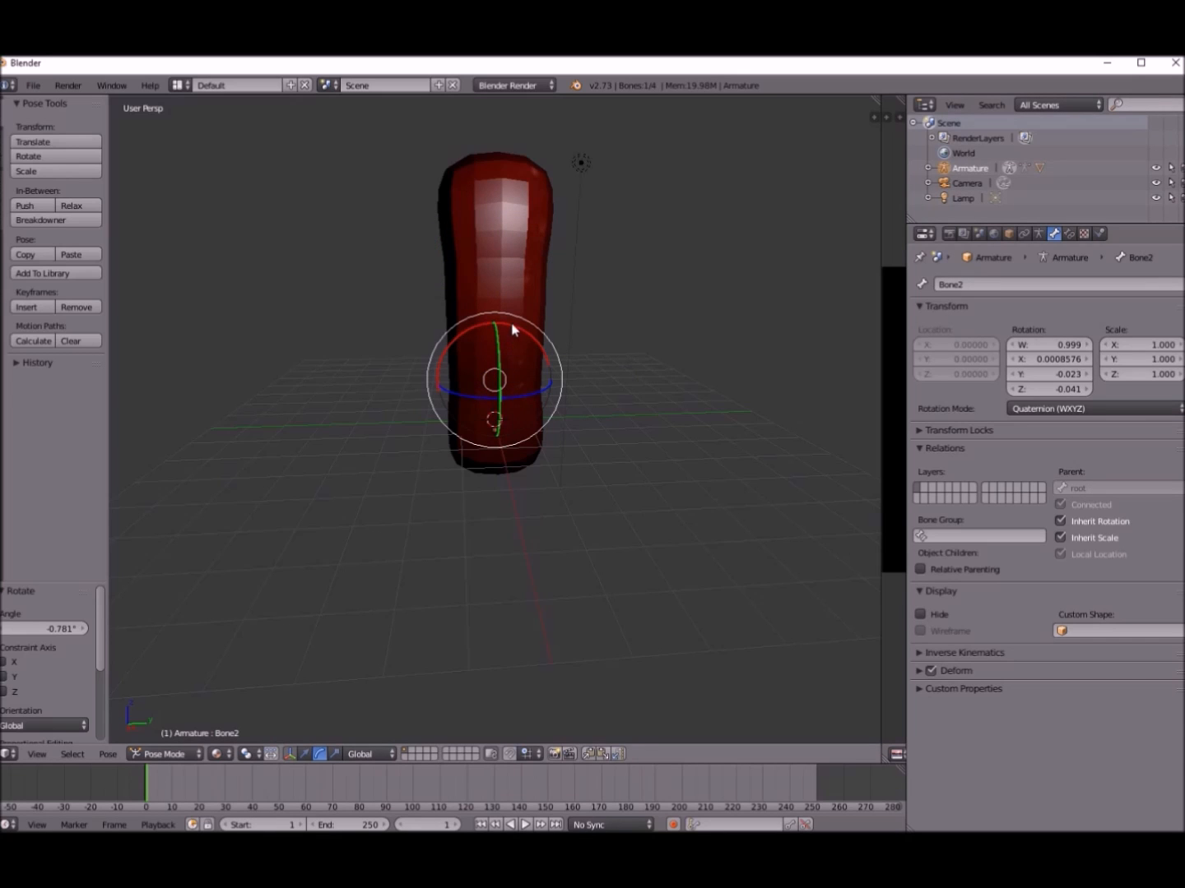
pyautogui.press('r')
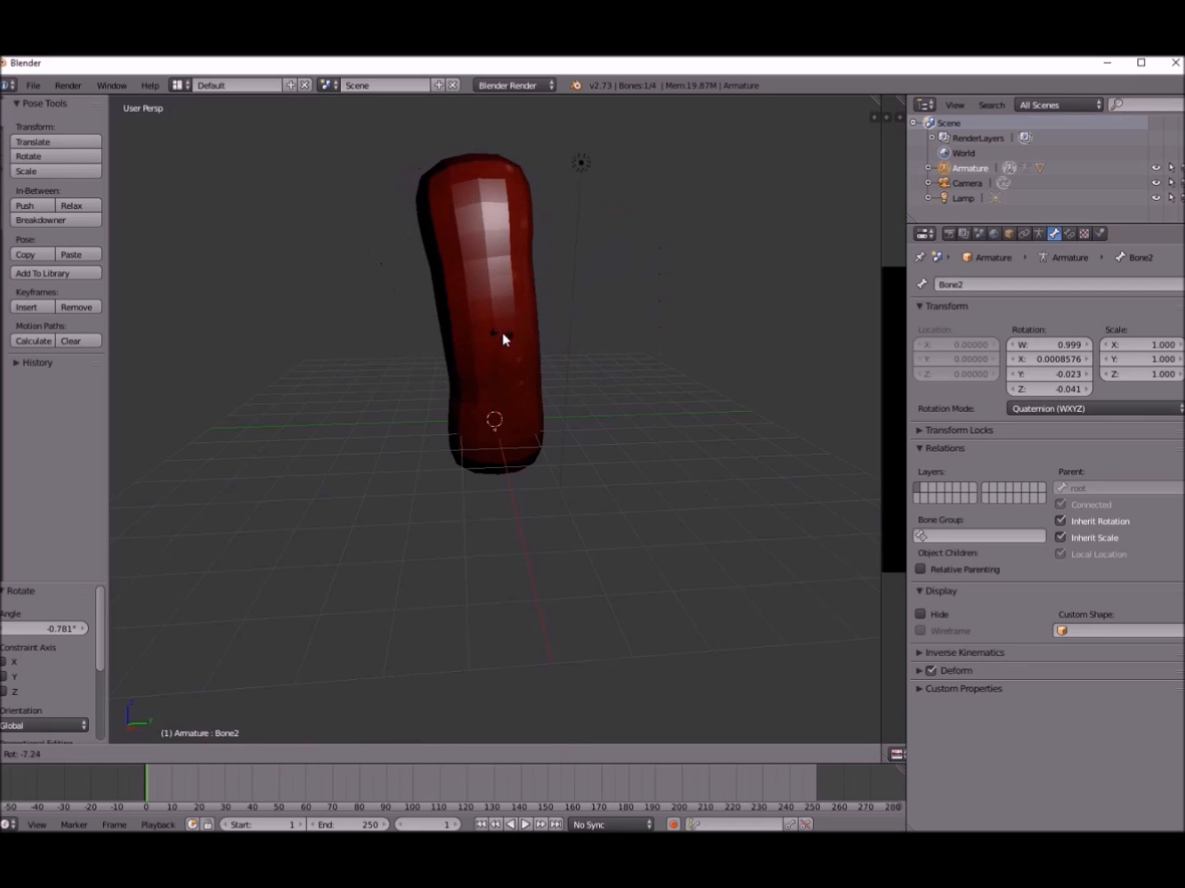
pyautogui.click(507, 338)
# - Rotate bone3 by about 1.3° and bone4 by about -3.2°
pyautogui.rightClick(493, 296)
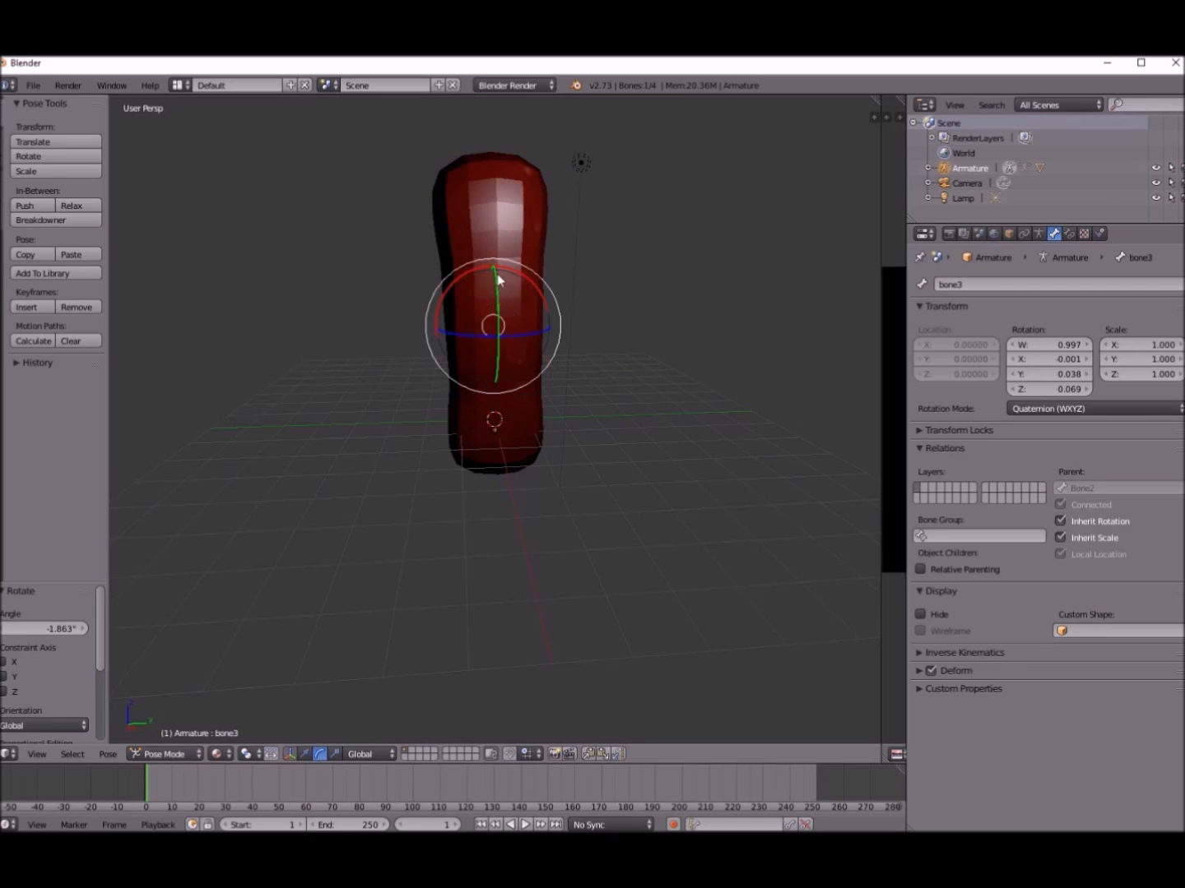
pyautogui.moveTo(503, 258)
pyautogui.mouseDown()
pyautogui.moveTo(476, 259)
pyautogui.moveTo(535, 296)
pyautogui.moveTo(492, 267)
pyautogui.moveTo(503, 267)
pyautogui.mouseUp()
pyautogui.rightClick(492, 219)
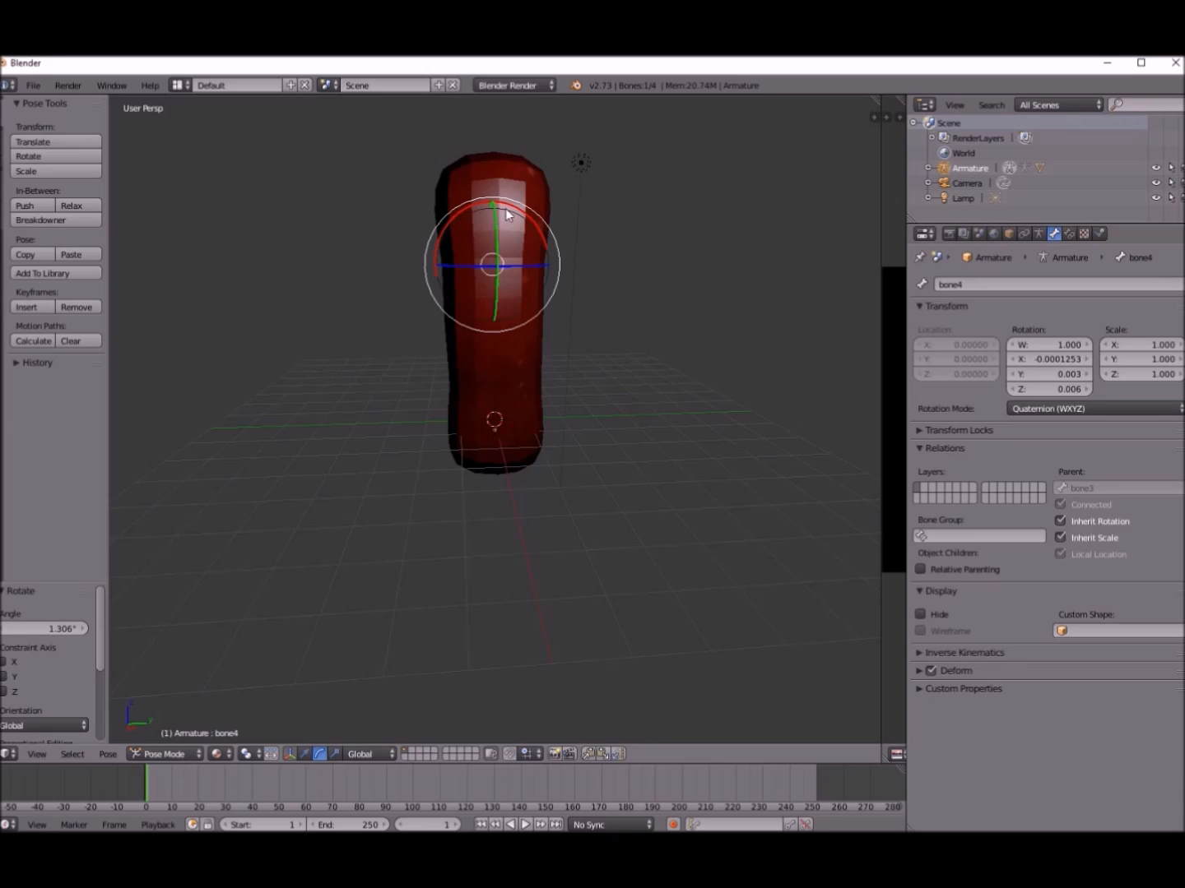
pyautogui.moveTo(525, 208)
pyautogui.mouseDown()
pyautogui.moveTo(510, 203)
pyautogui.moveTo(516, 221)
pyautogui.mouseUp()
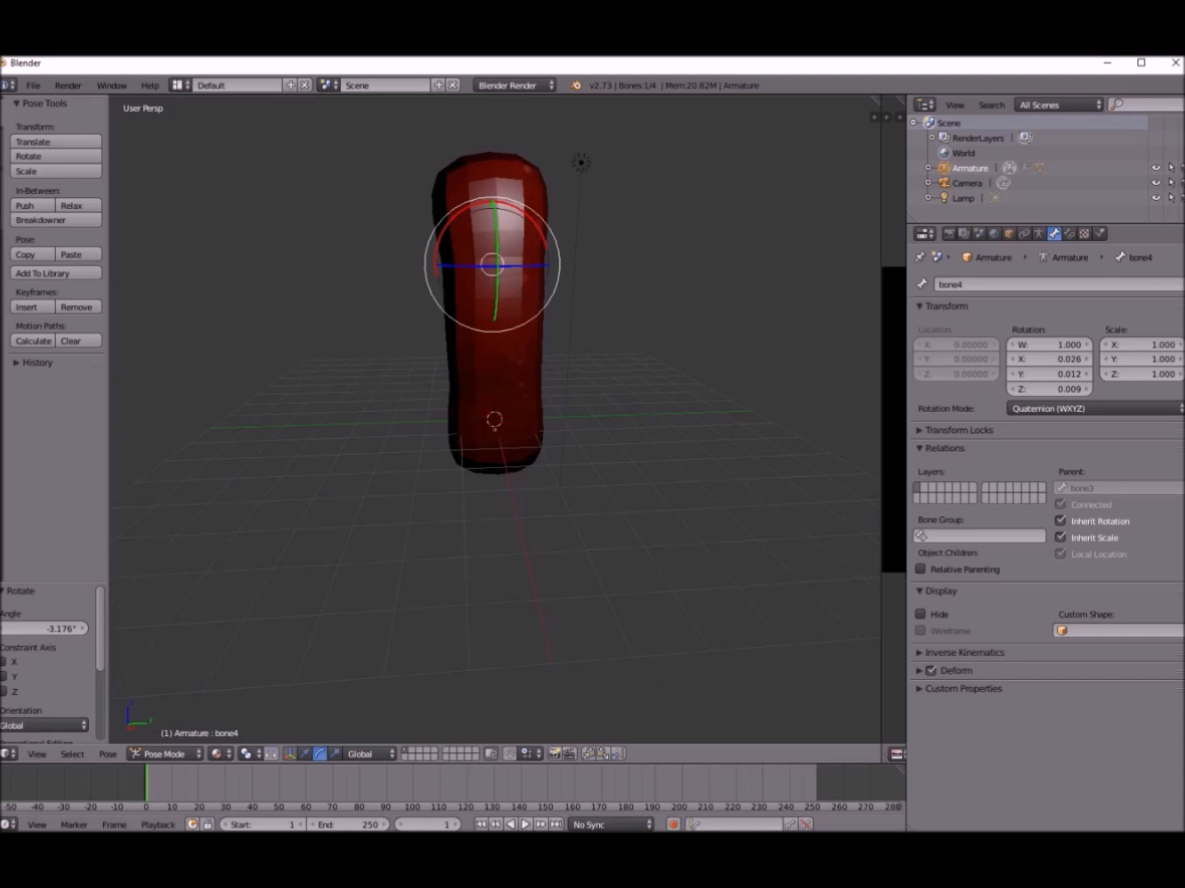
# - Set the animation's end frame to 60 and insert rotation keyframes for bone4 at frame 1
pyautogui.click(812, 790)
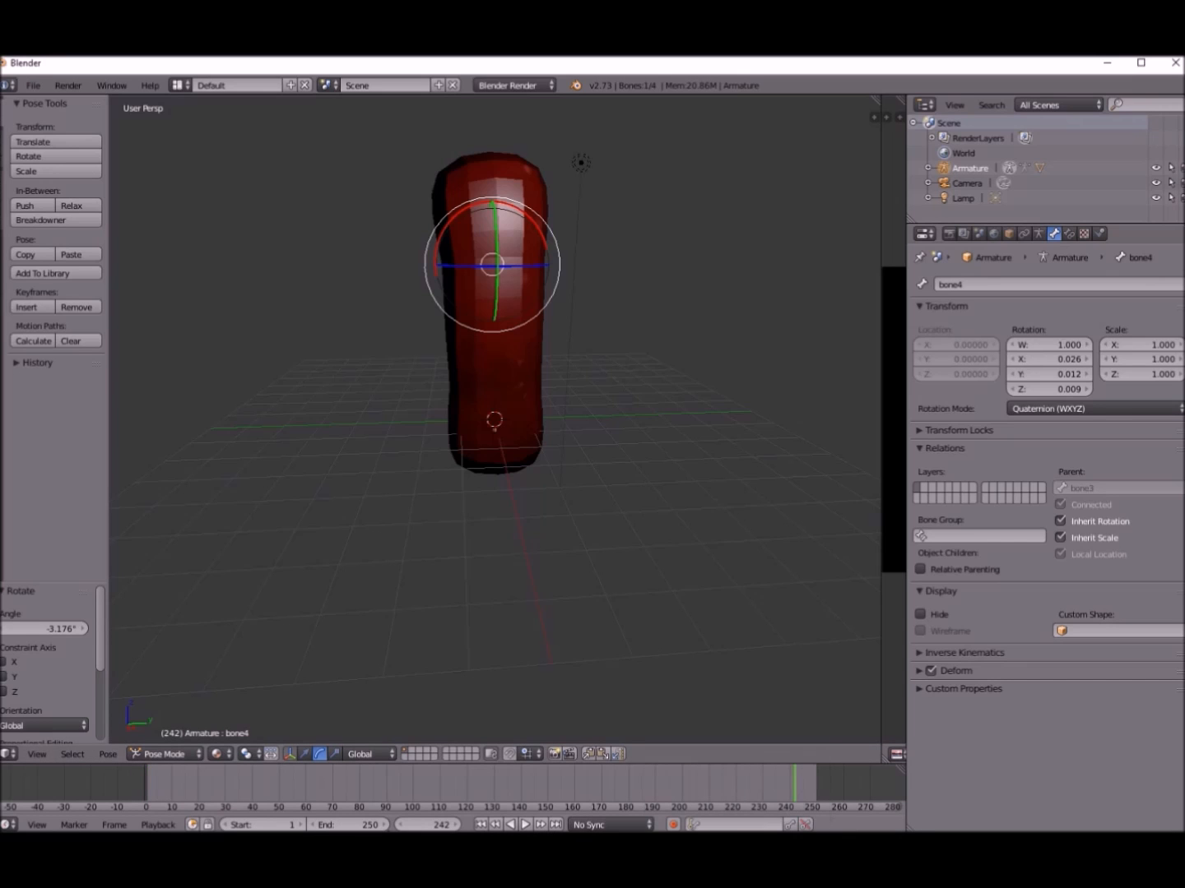
pyautogui.moveTo(354, 825); pyautogui.dragTo(190, 824)
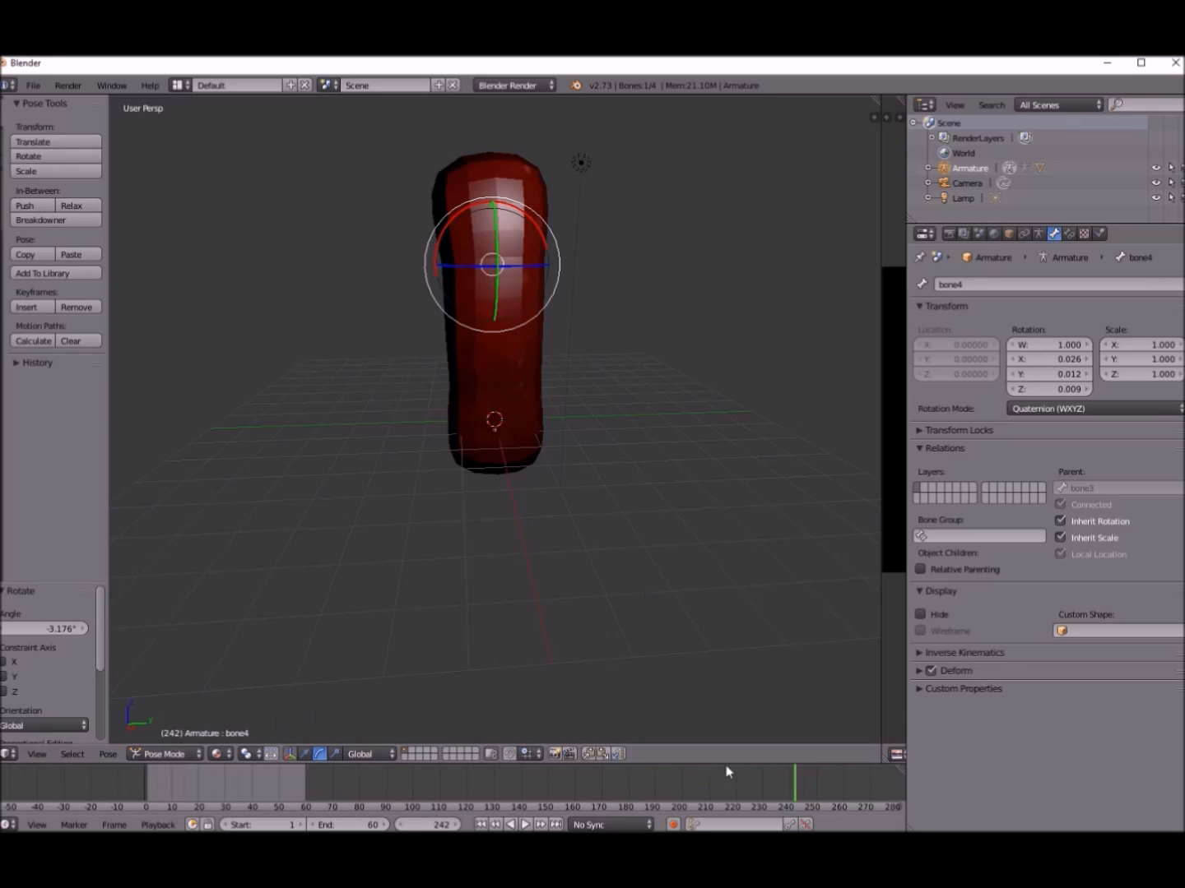
pyautogui.moveTo(795, 788); pyautogui.dragTo(156, 775)
pyautogui.rightClick(1063, 372)
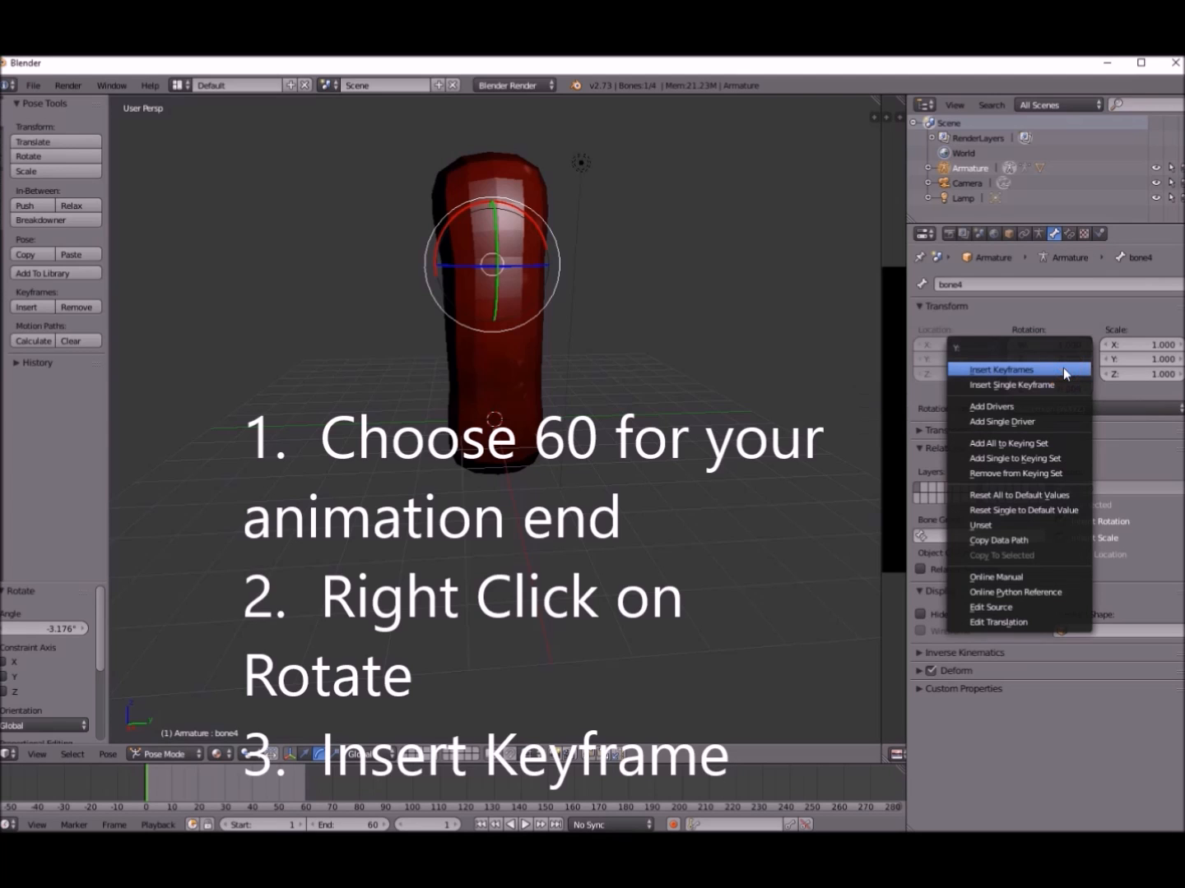
pyautogui.click(1062, 370)
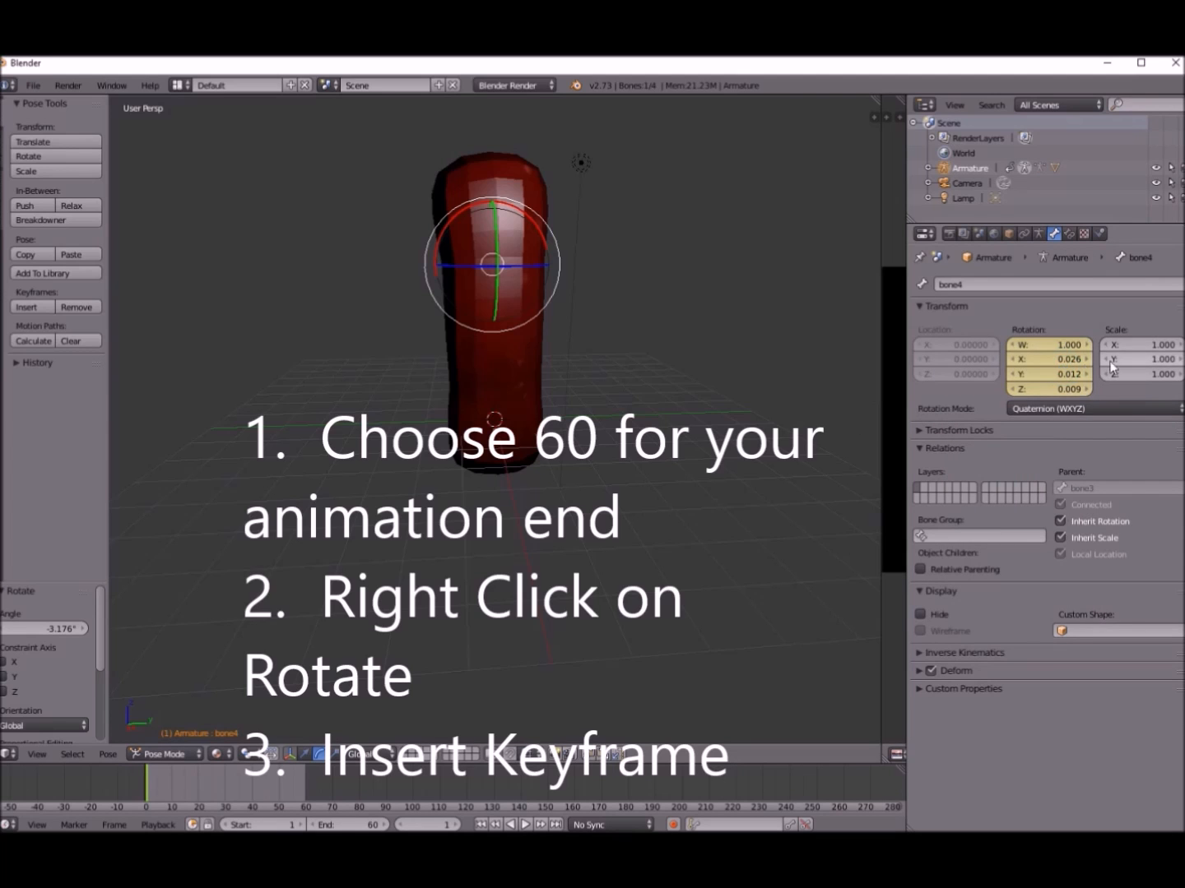
# - At frame 21, rotate bone4 by about 36° and insert keyframes for its rotation
pyautogui.click(143, 782)
pyautogui.moveTo(169, 790); pyautogui.dragTo(202, 787)
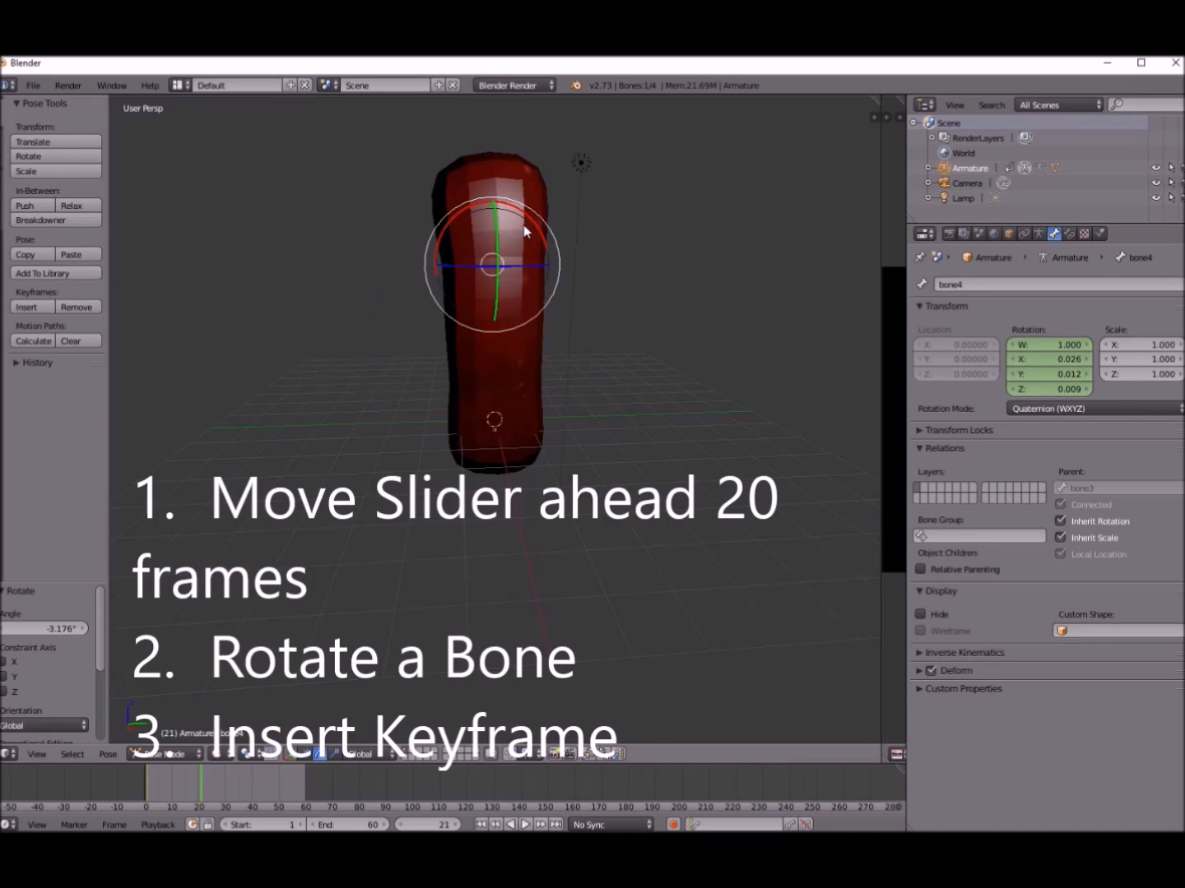
pyautogui.moveTo(547, 233); pyautogui.dragTo(576, 261)
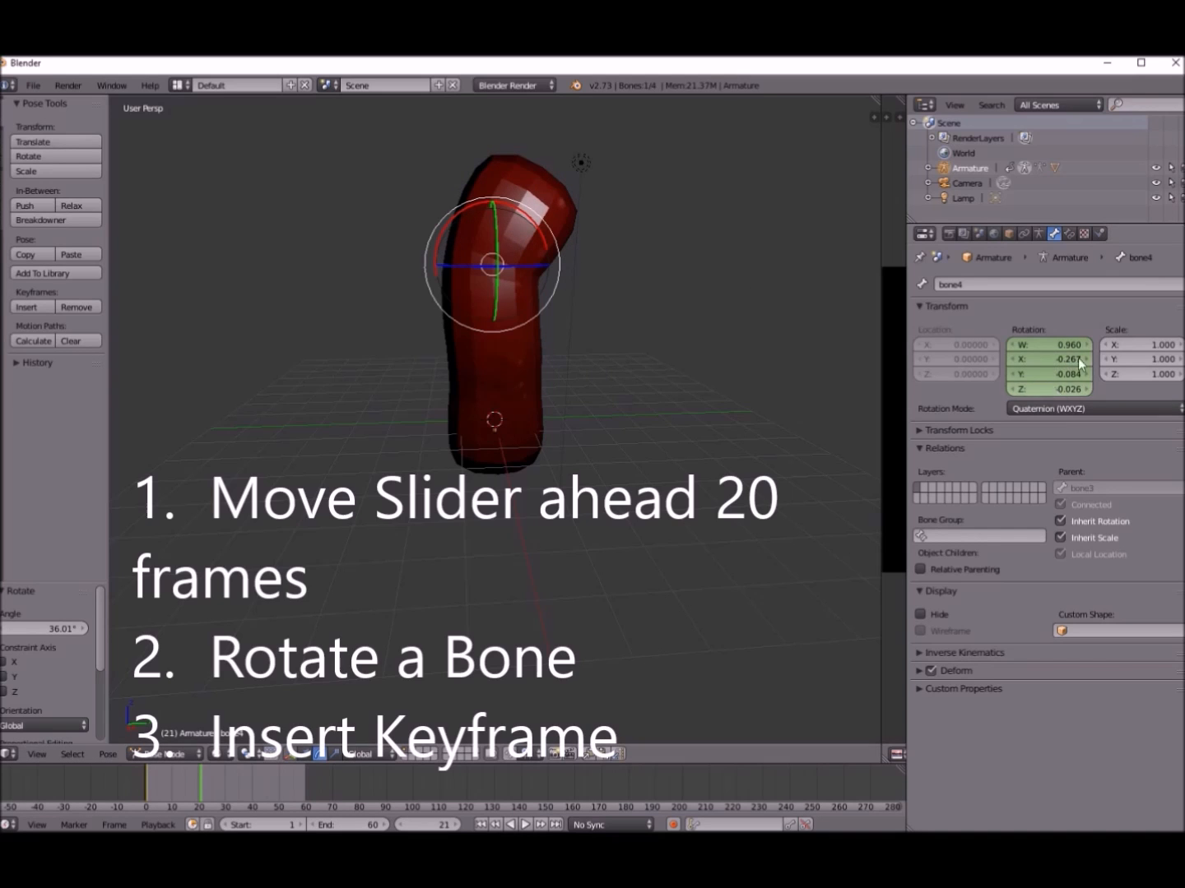
pyautogui.rightClick(1044, 358)
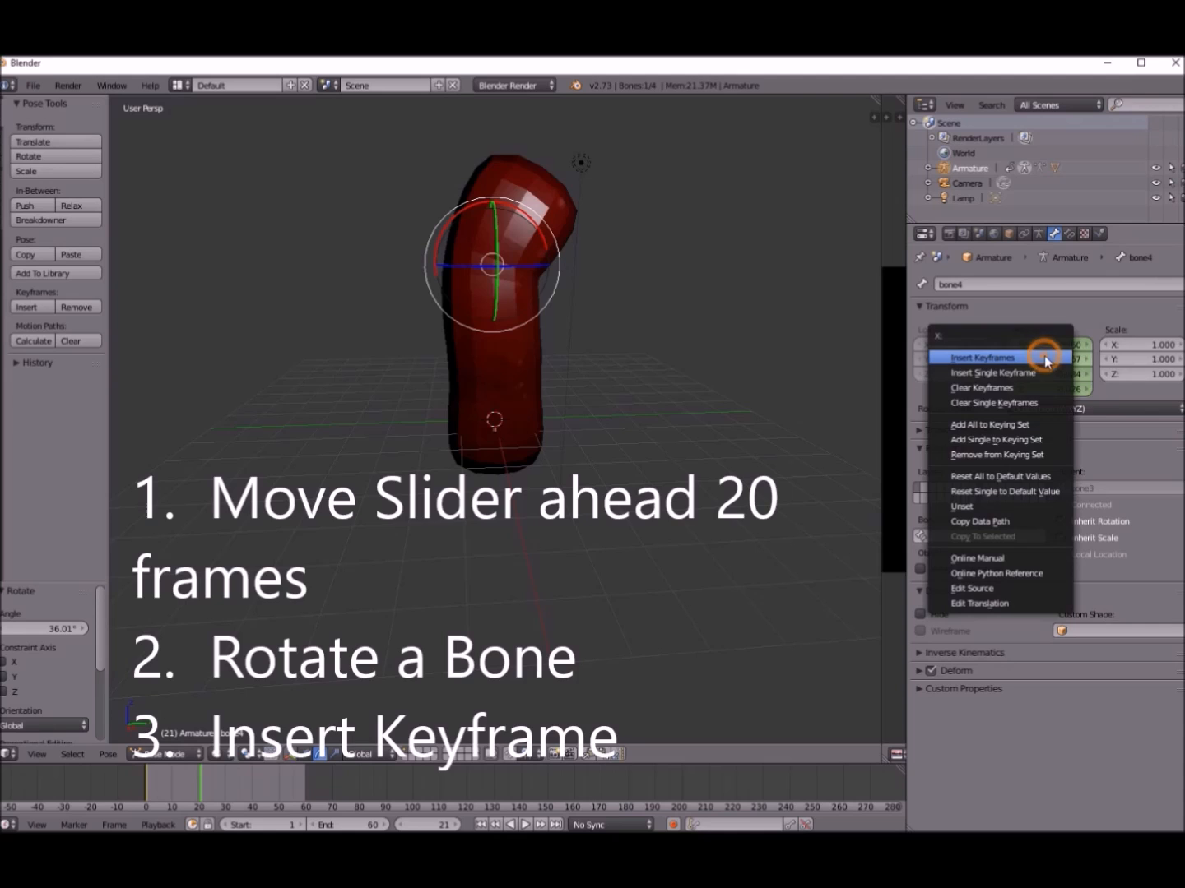
pyautogui.click(1045, 358)
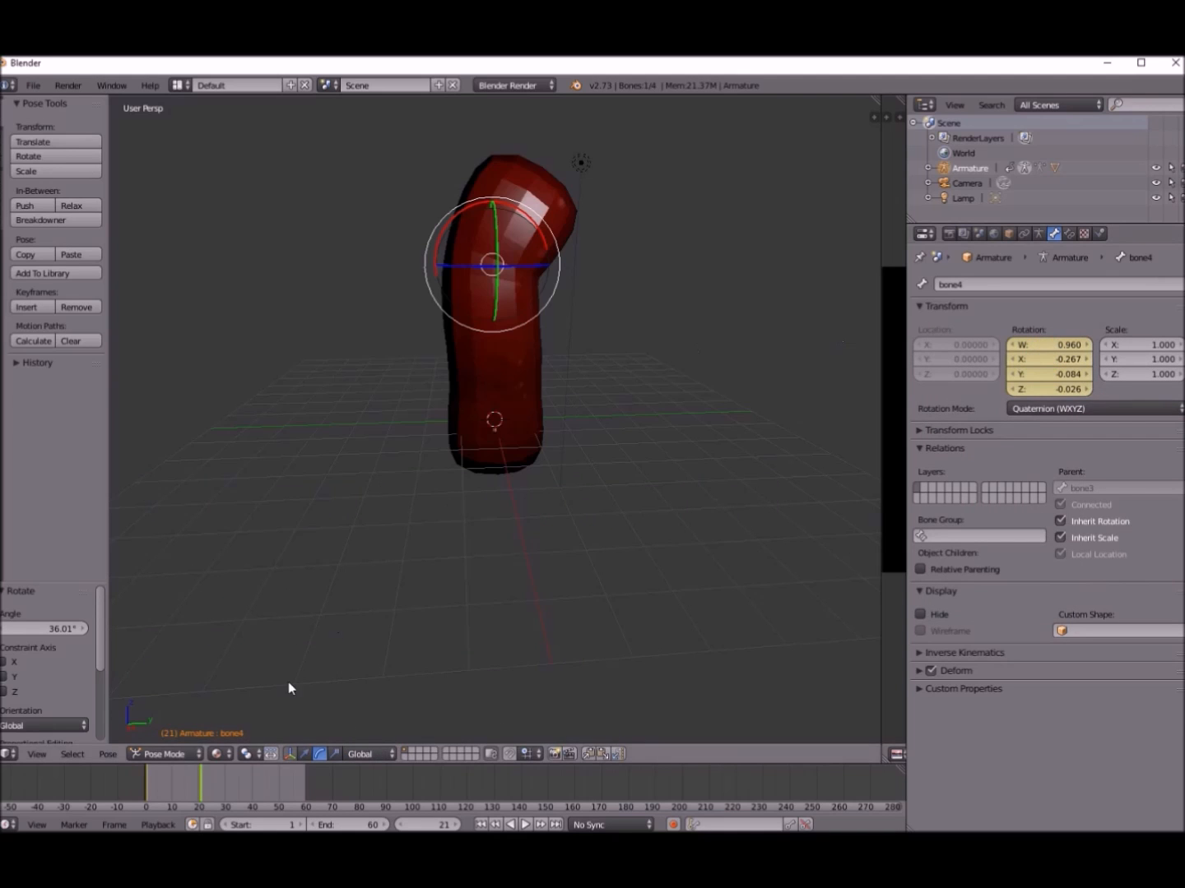
# - At frame 41, rotate bone4 by about -69.2° to bend the opposite way and insert rotation keyframes
pyautogui.moveTo(202, 788); pyautogui.dragTo(250, 788)
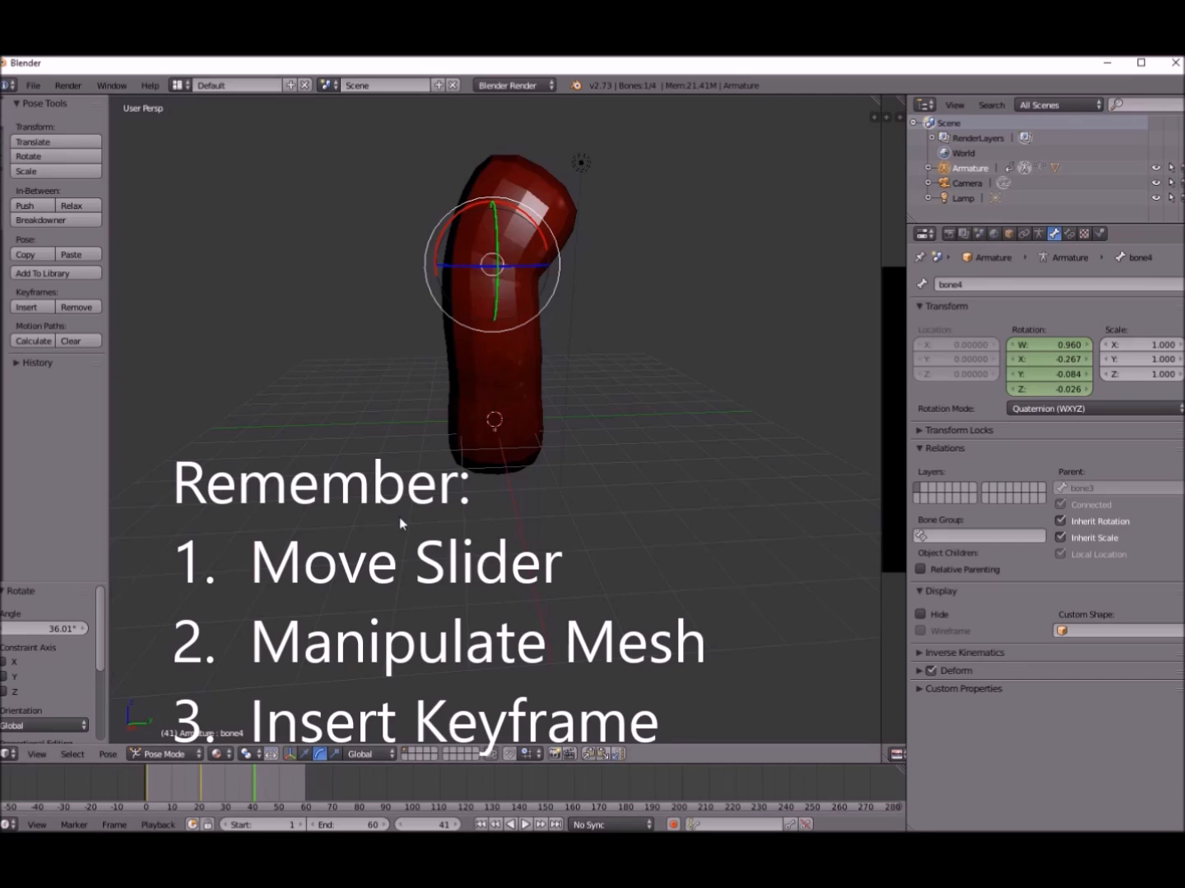
pyautogui.moveTo(456, 214); pyautogui.dragTo(416, 286)
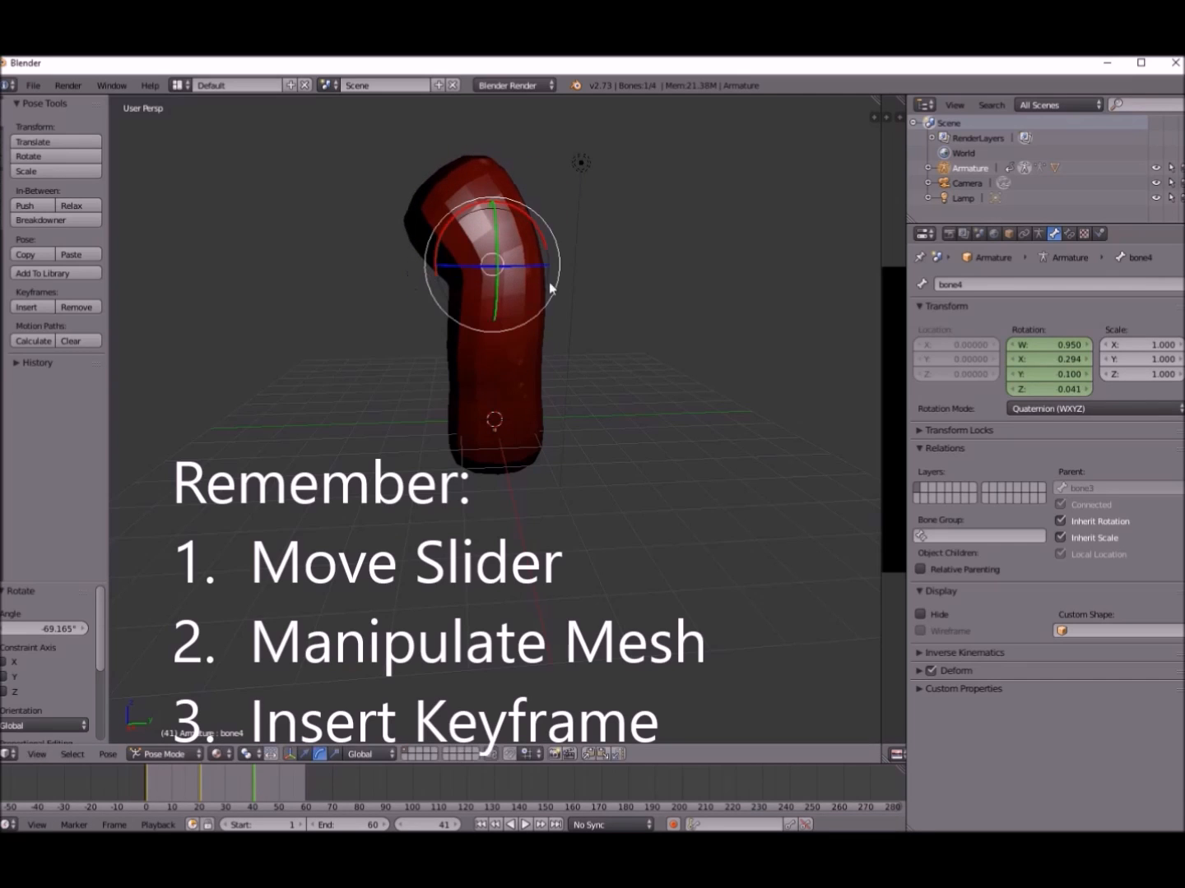
pyautogui.rightClick(1045, 359)
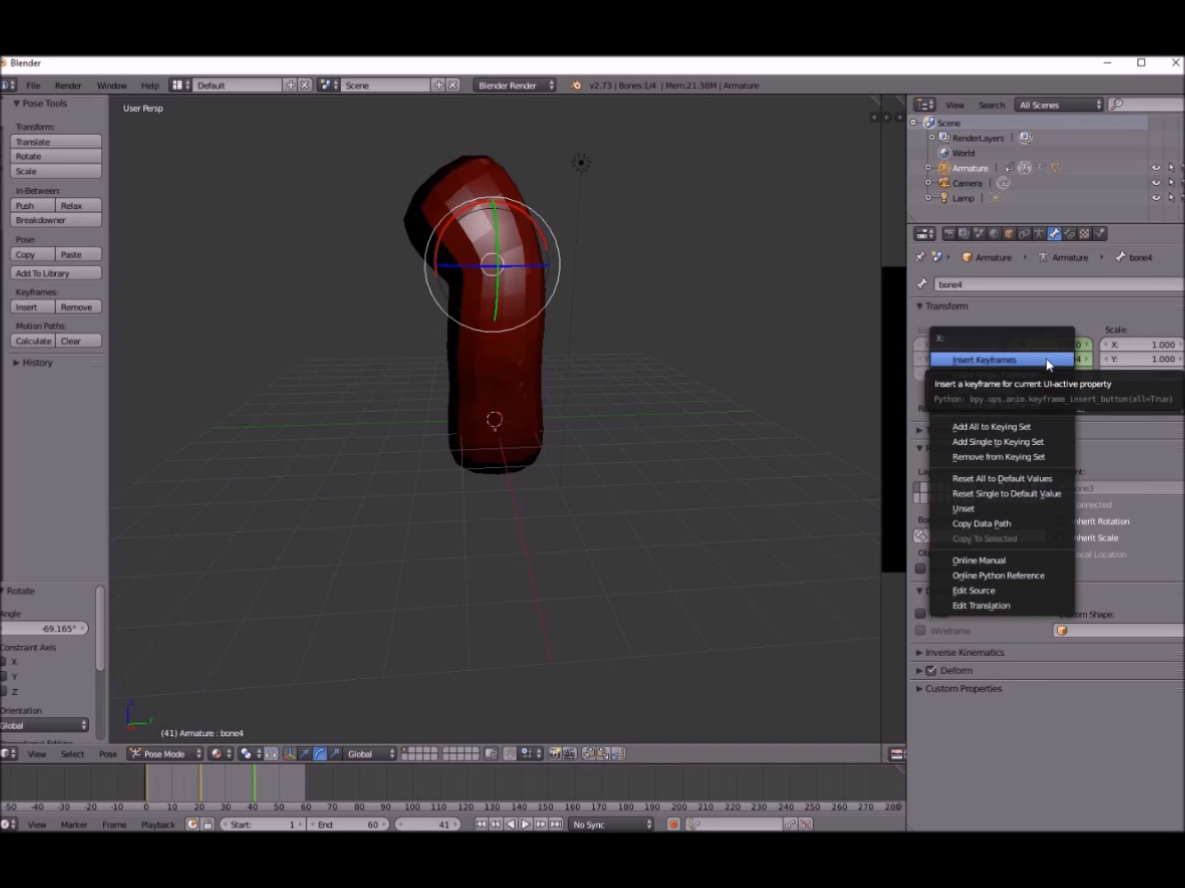
pyautogui.click(1046, 359)
# - Insert rotation keyframes for bone4's current pose at frame 59
pyautogui.moveTo(258, 792); pyautogui.dragTo(293, 796)
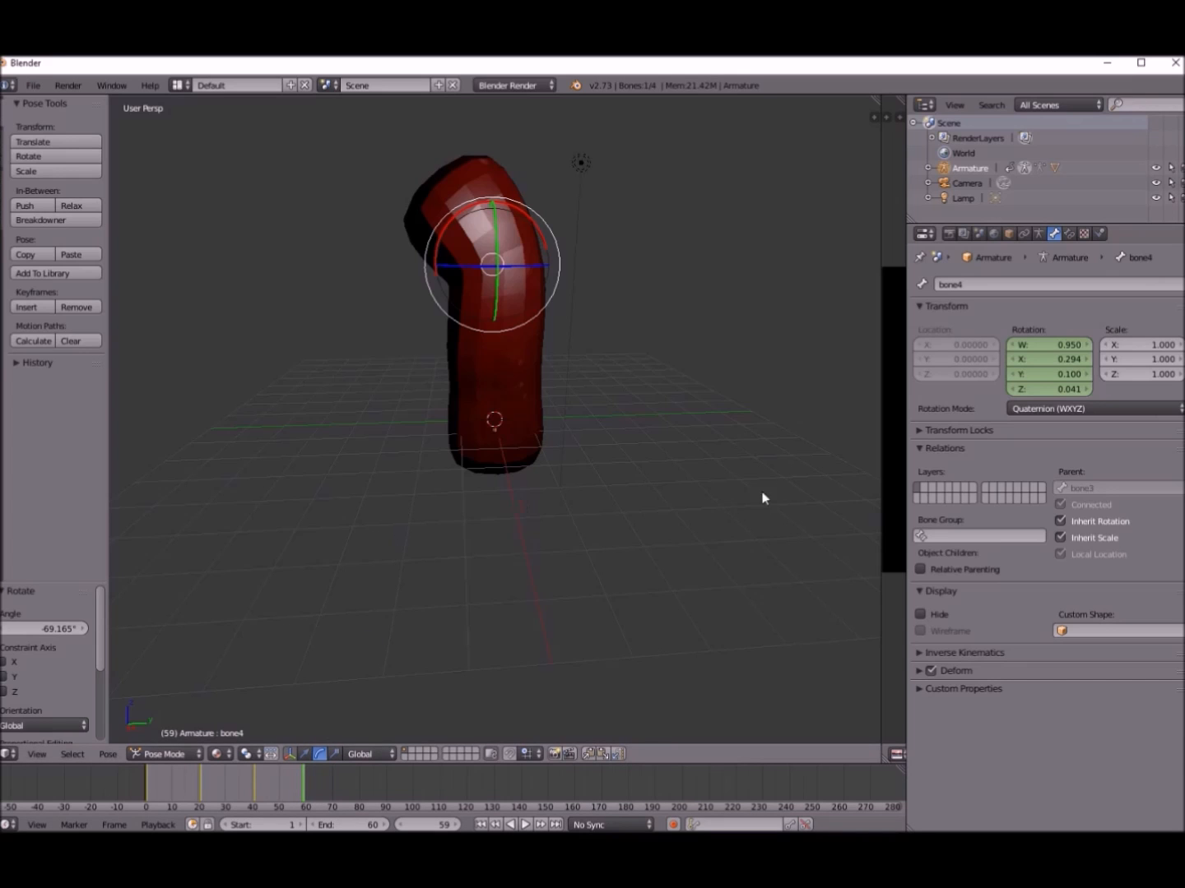
pyautogui.rightClick(1067, 360)
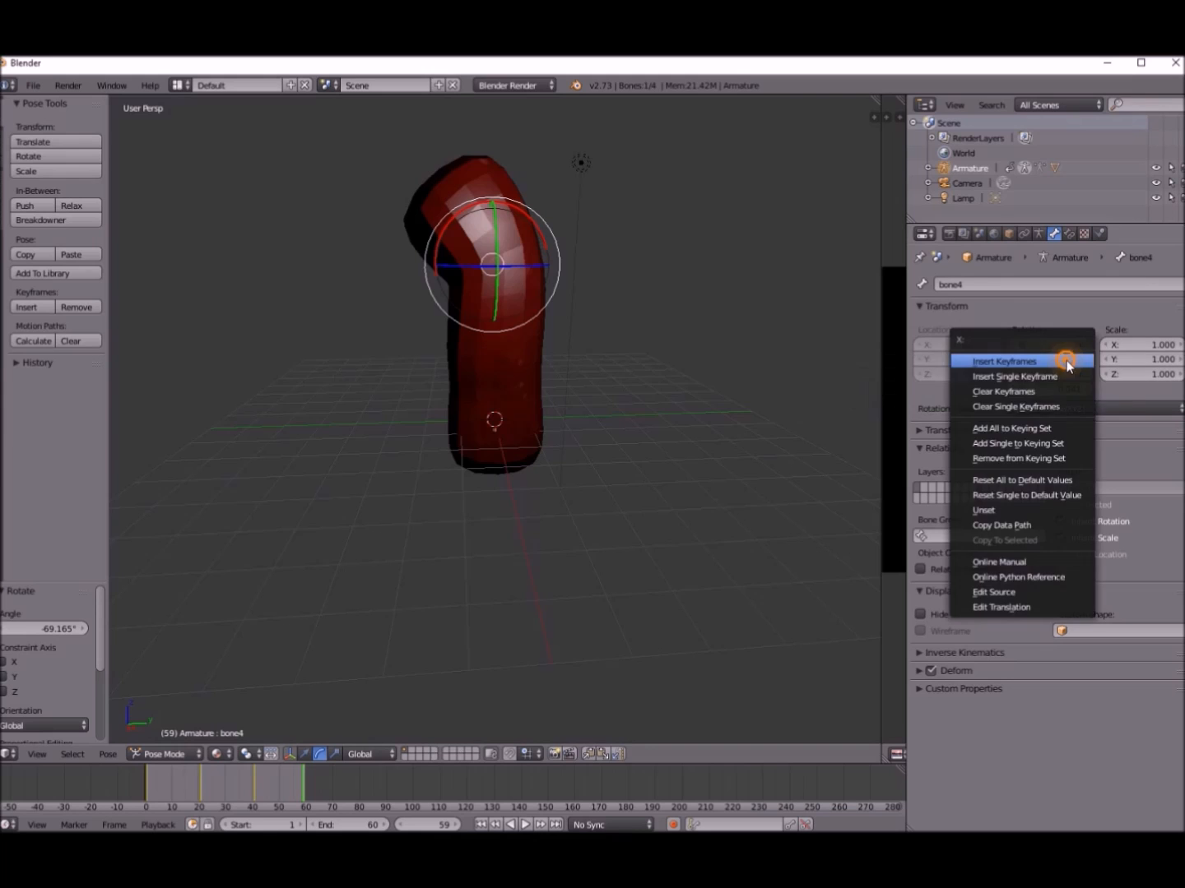
pyautogui.click(1067, 360)
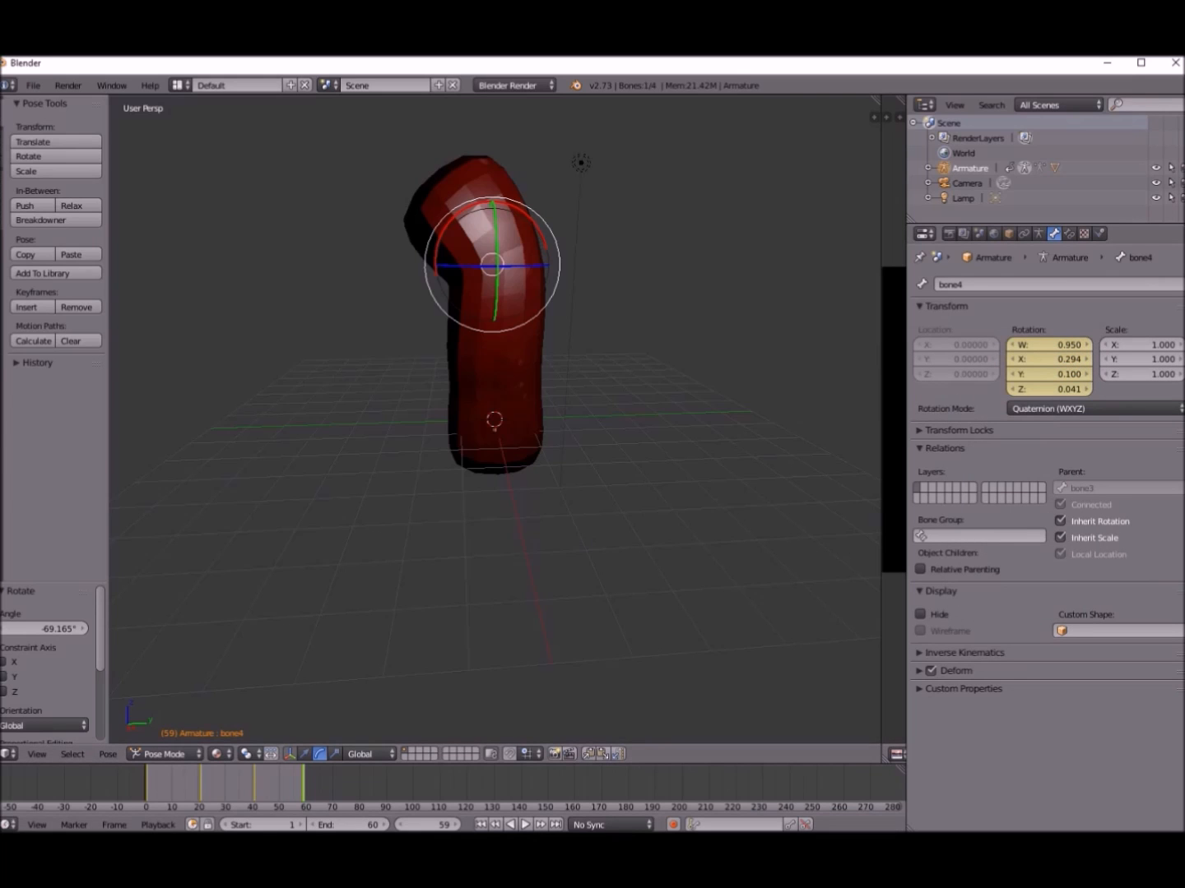
# - Switch the armature from Pose Mode to Object Mode and play the animation
pyautogui.click(173, 753)
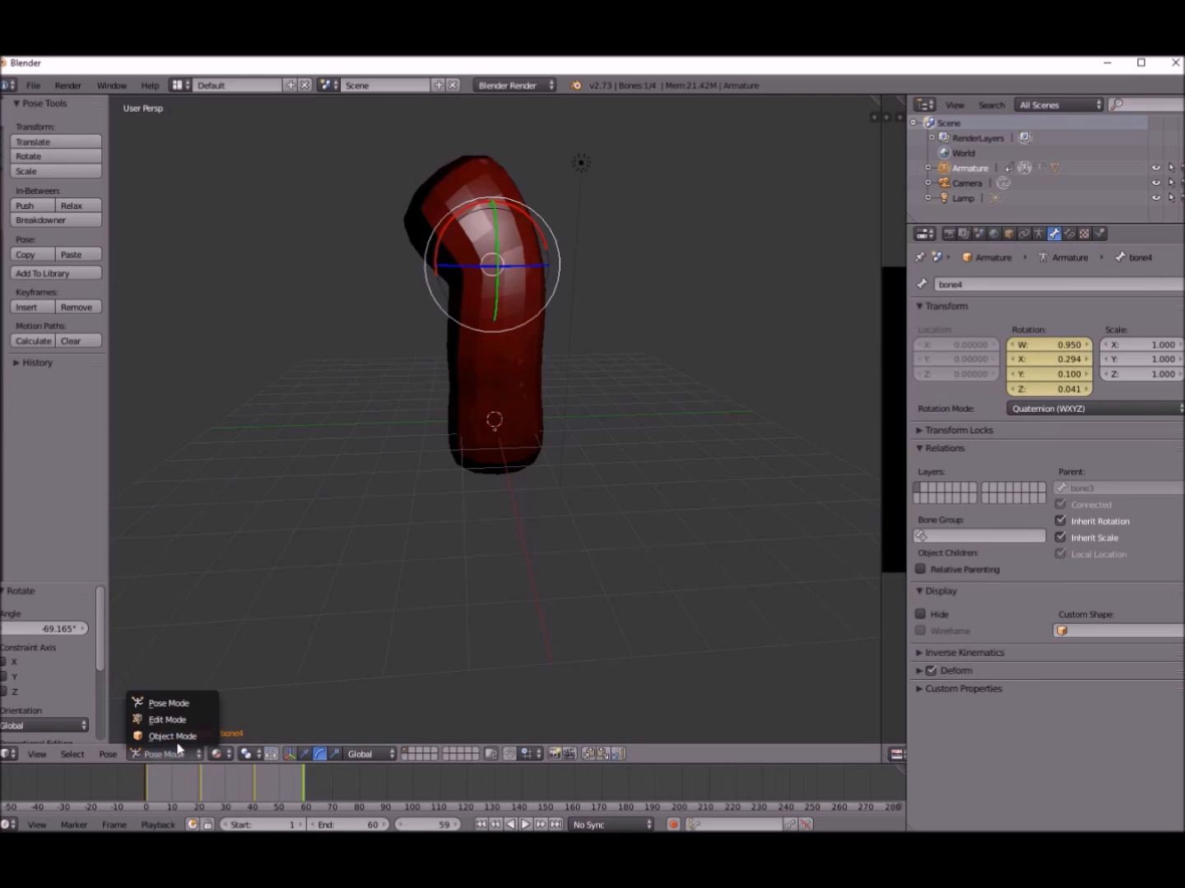
pyautogui.click(173, 737)
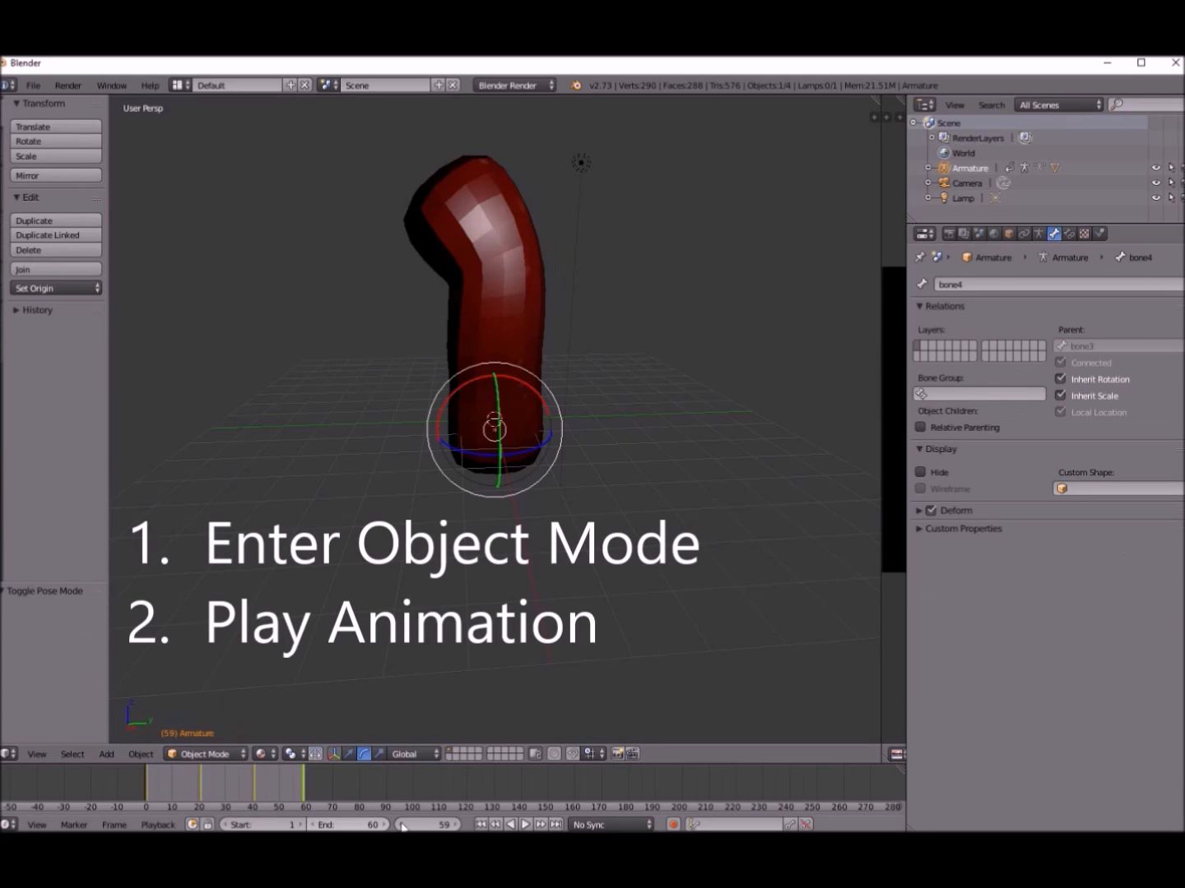
pyautogui.click(526, 826)
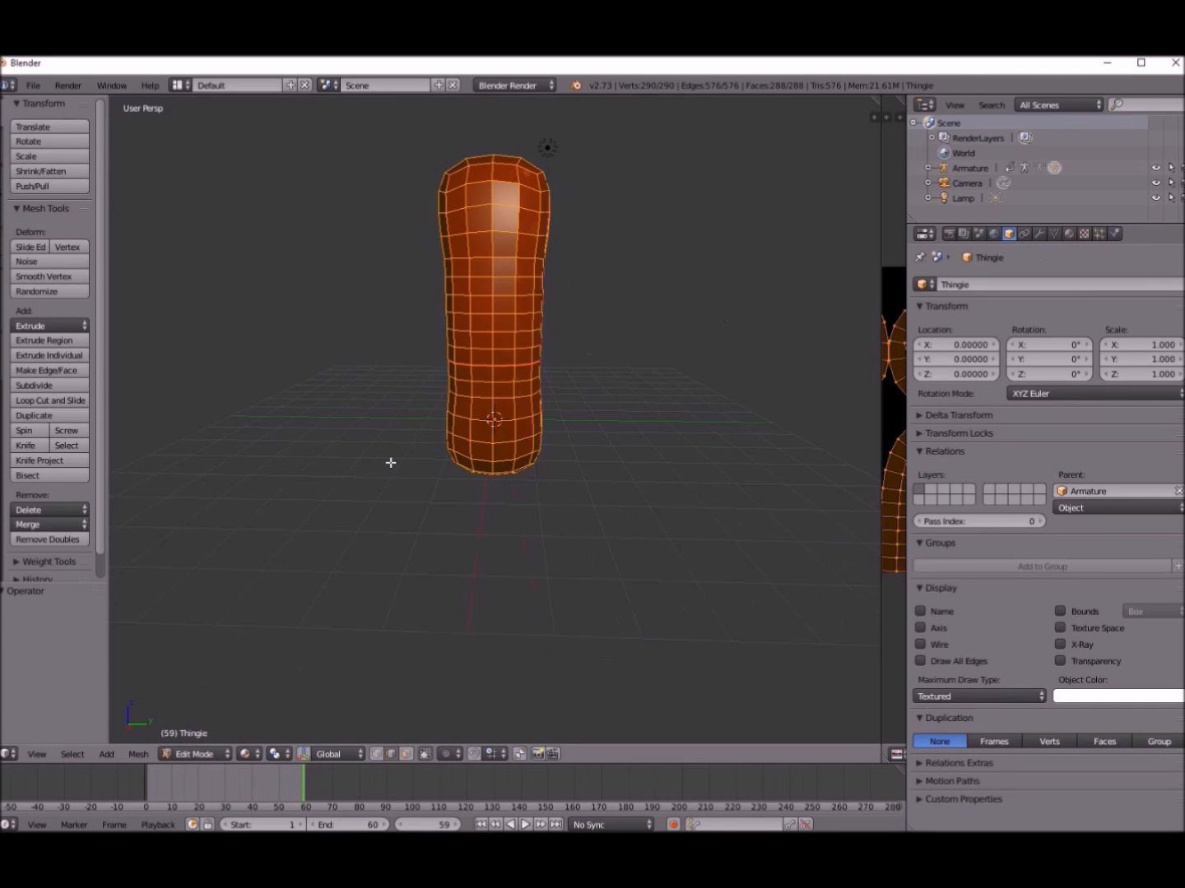
# - Select the entire Thingie mesh and apply Smooth Vertex to it once
pyautogui.moveTo(390, 462)
pyautogui.mouseDown(button='middle')
pyautogui.moveTo(334, 487)
pyautogui.moveTo(400, 457)
pyautogui.mouseUp(button='middle')
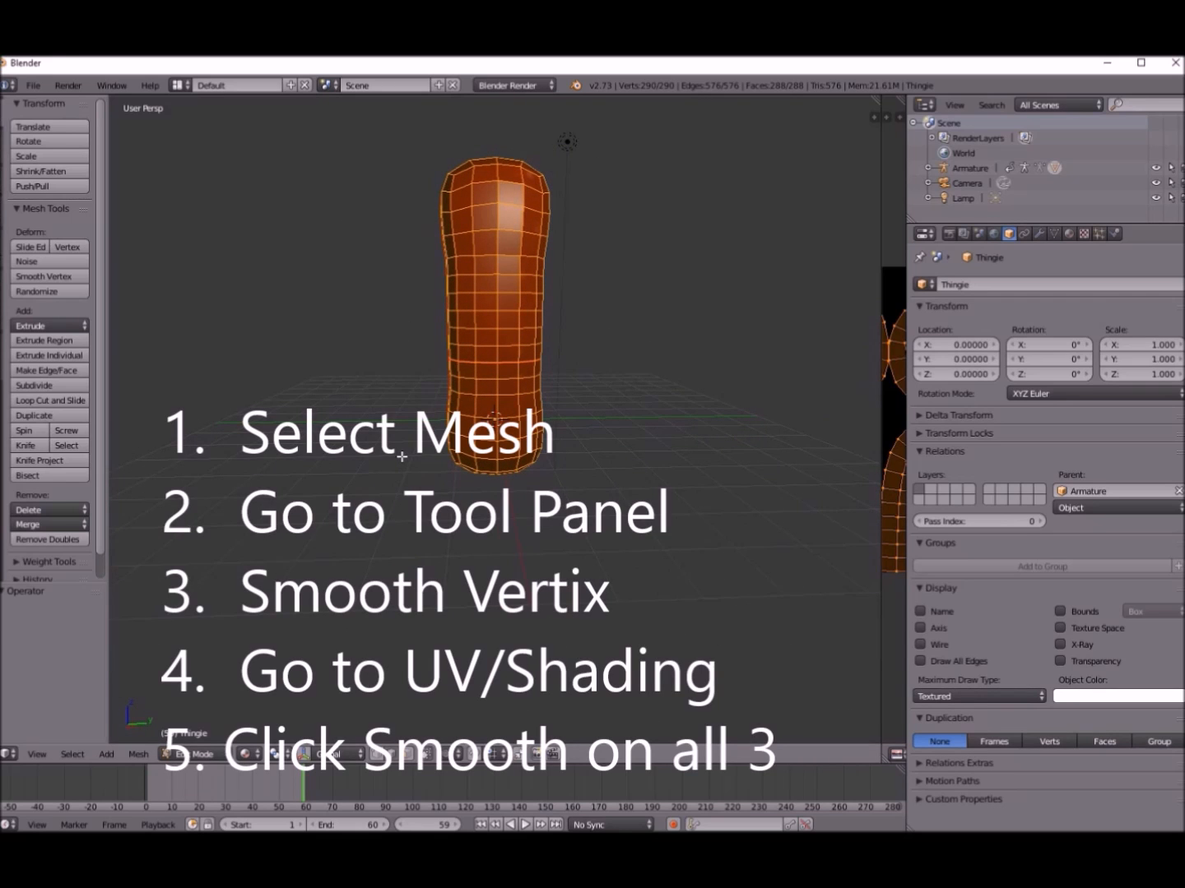
pyautogui.press('a')
pyautogui.press('a')
pyautogui.moveTo(351, 492); pyautogui.dragTo(343, 496, button='middle')
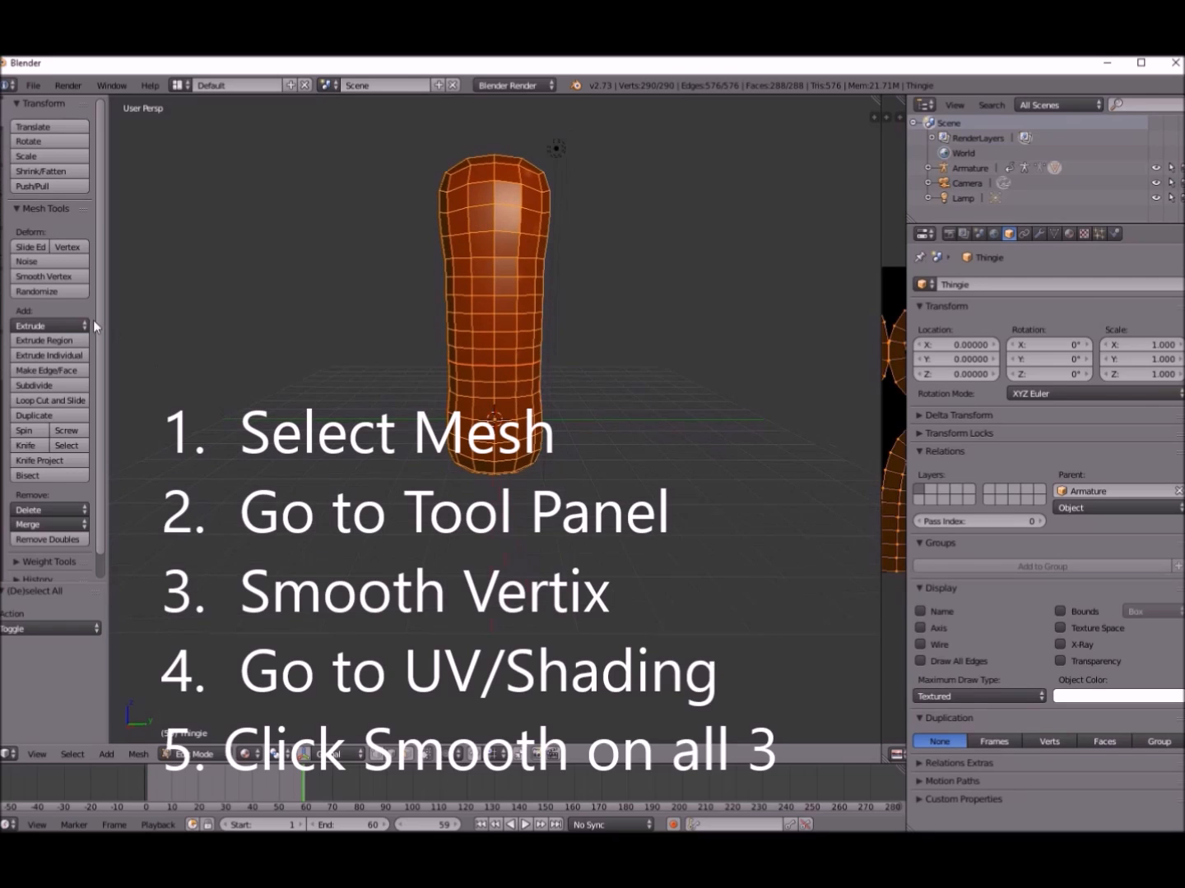
pyautogui.click(59, 278)
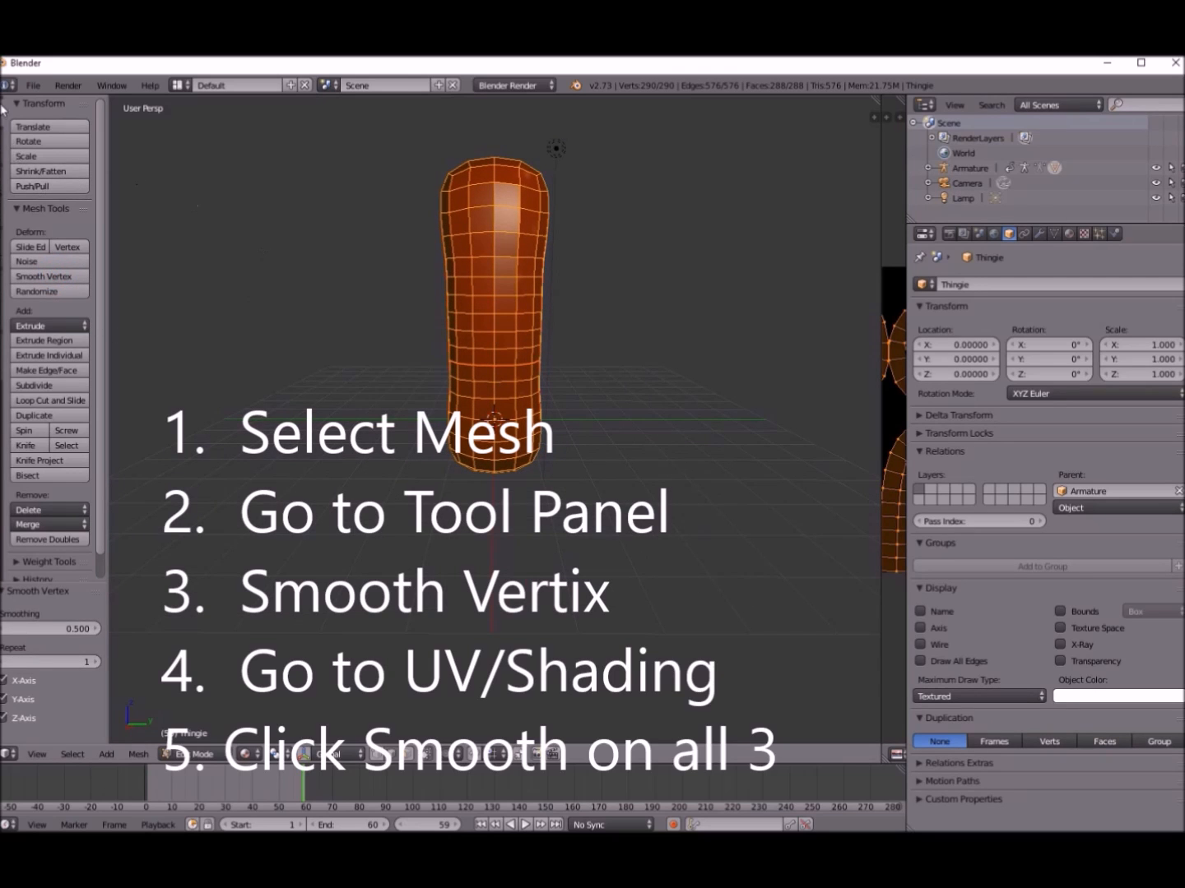
# - Apply smooth shading to the mesh's faces, edges and vertices, and deselect the whole mesh
pyautogui.click(3, 216)
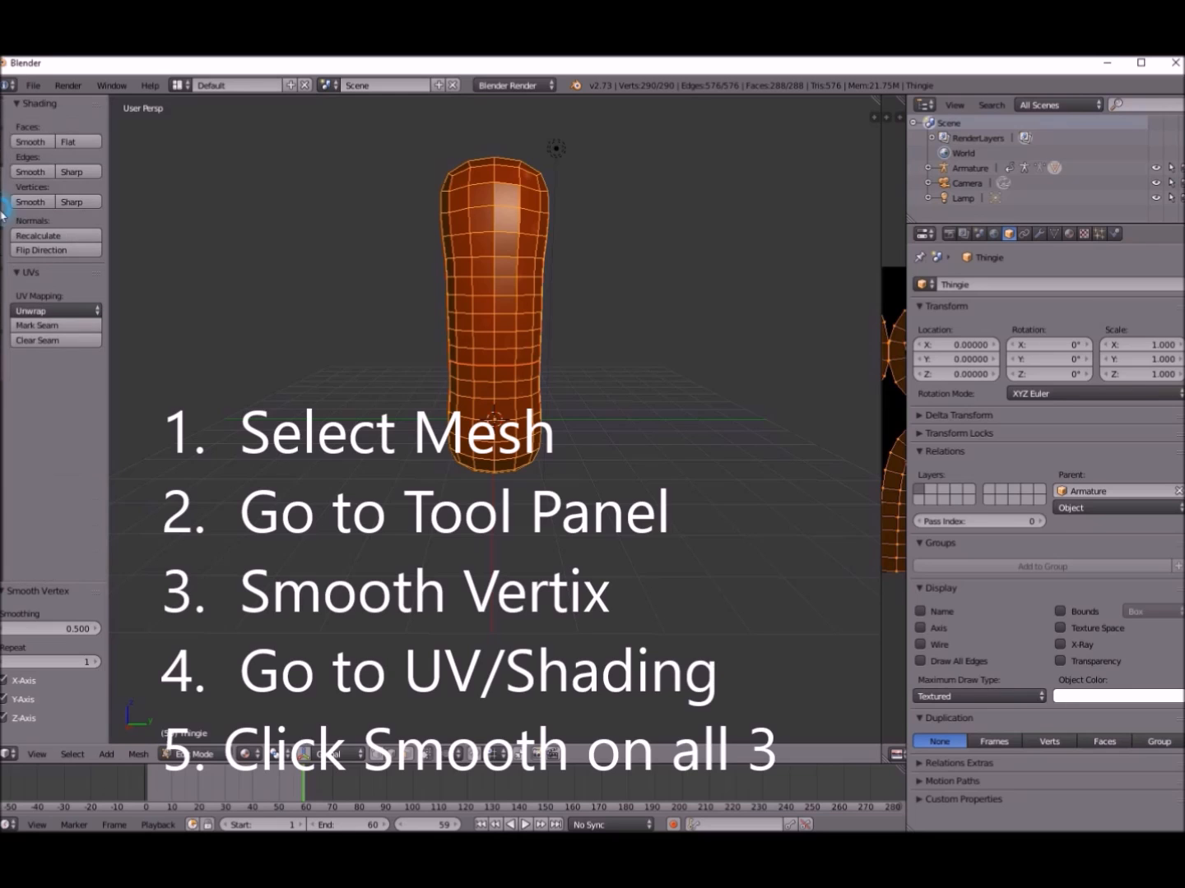
pyautogui.click(23, 142)
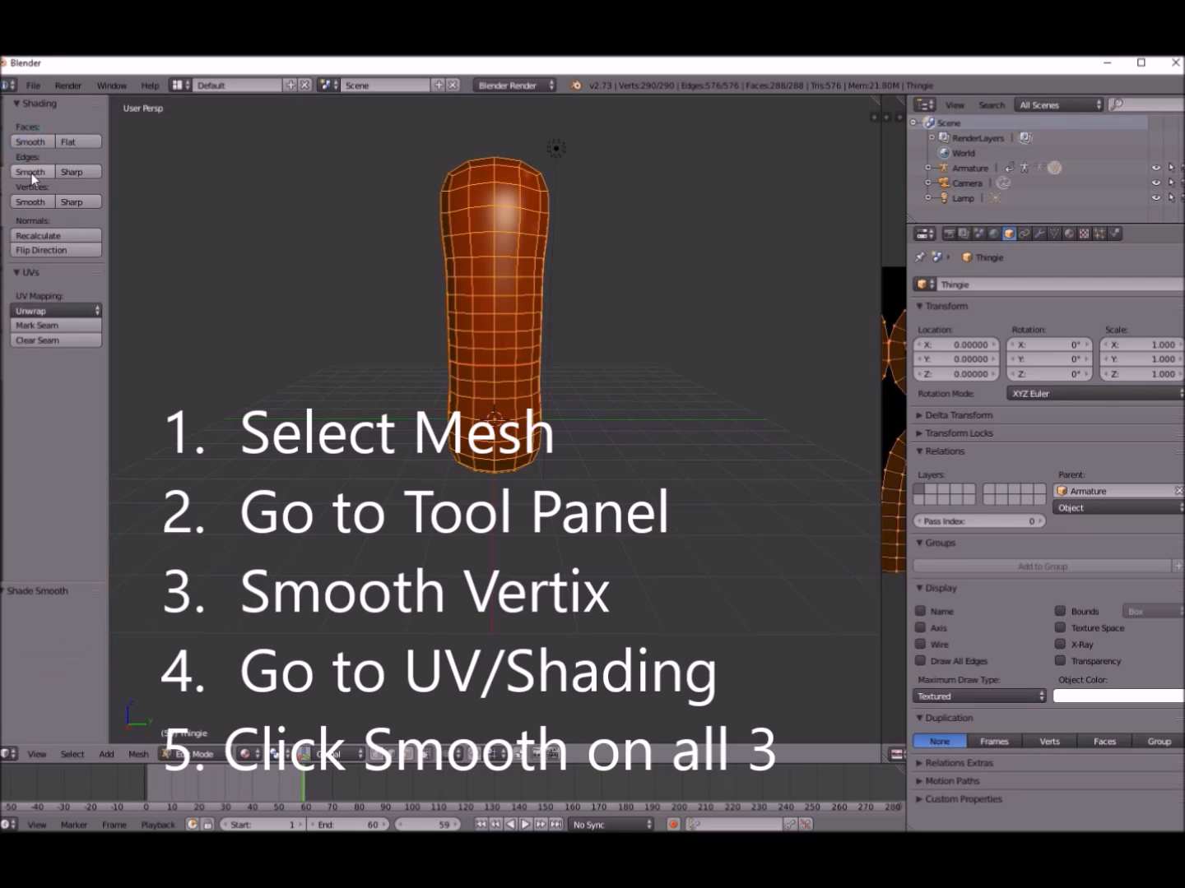
pyautogui.click(32, 172)
pyautogui.click(30, 202)
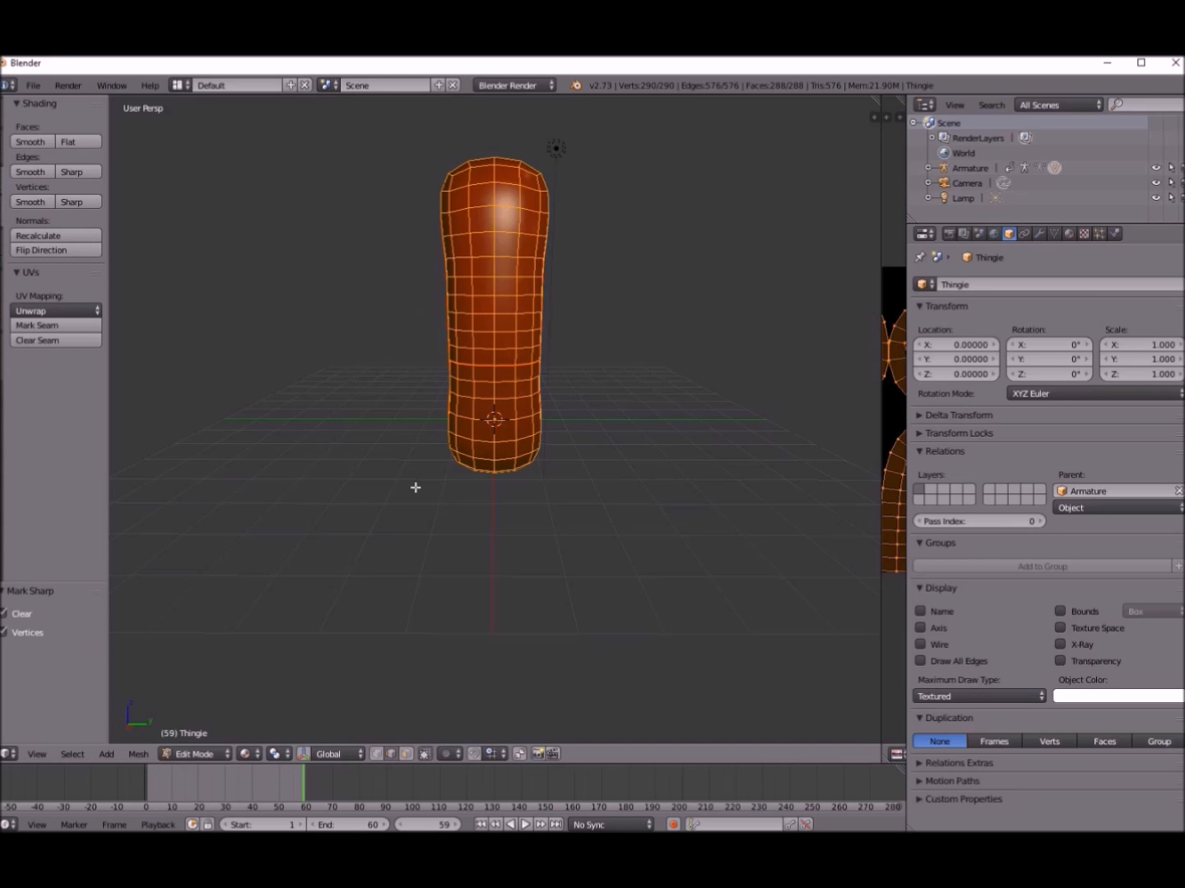
pyautogui.press('a')
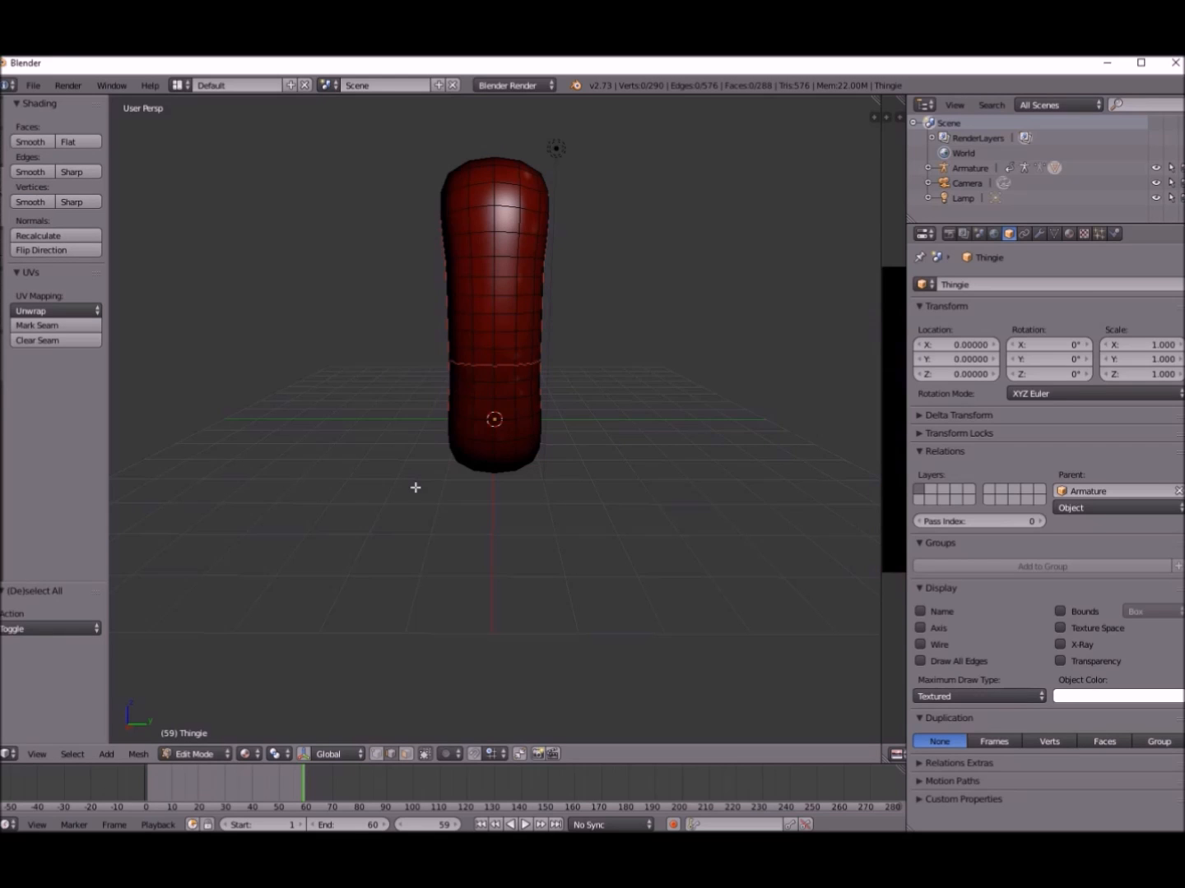
# - Return the mesh to Object Mode, play the animation to check the smoothed bending, and stop playback
pyautogui.click(202, 752)
pyautogui.click(212, 735)
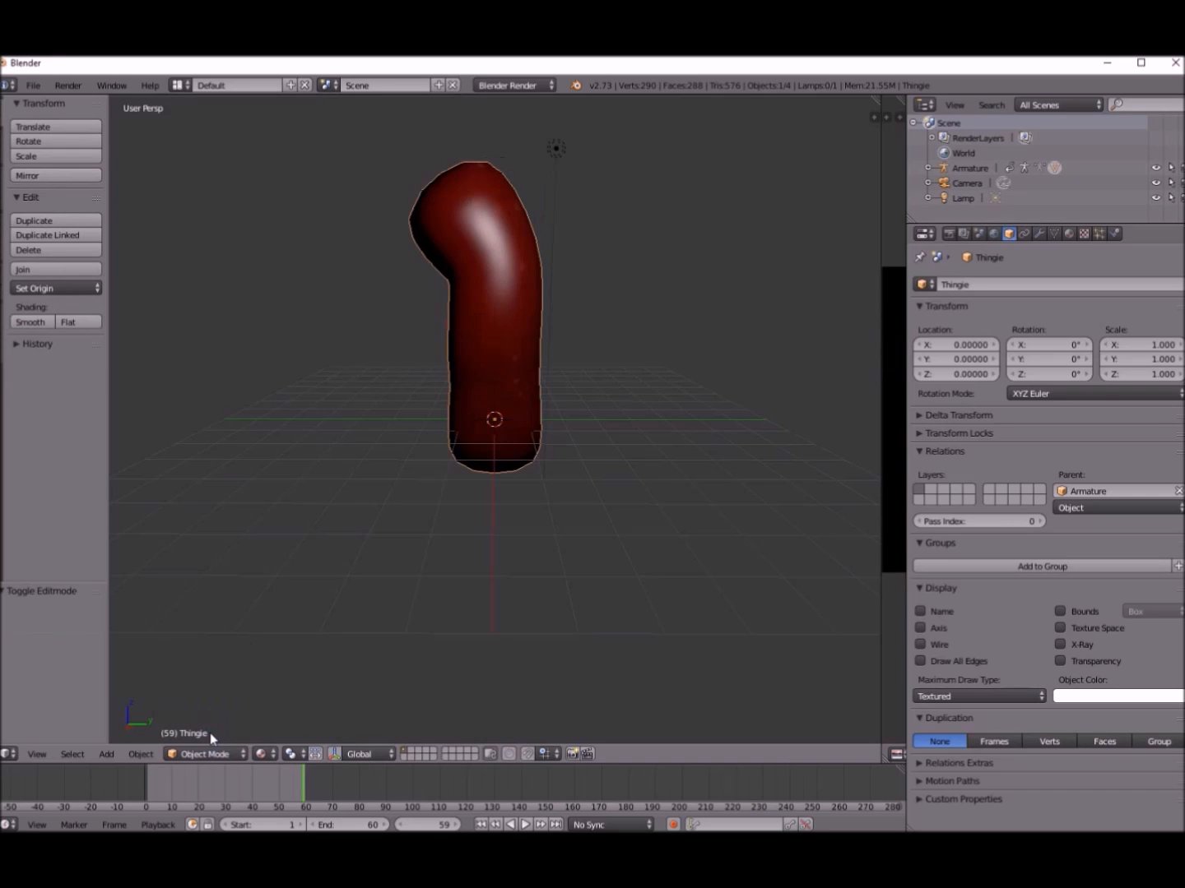
pyautogui.click(527, 825)
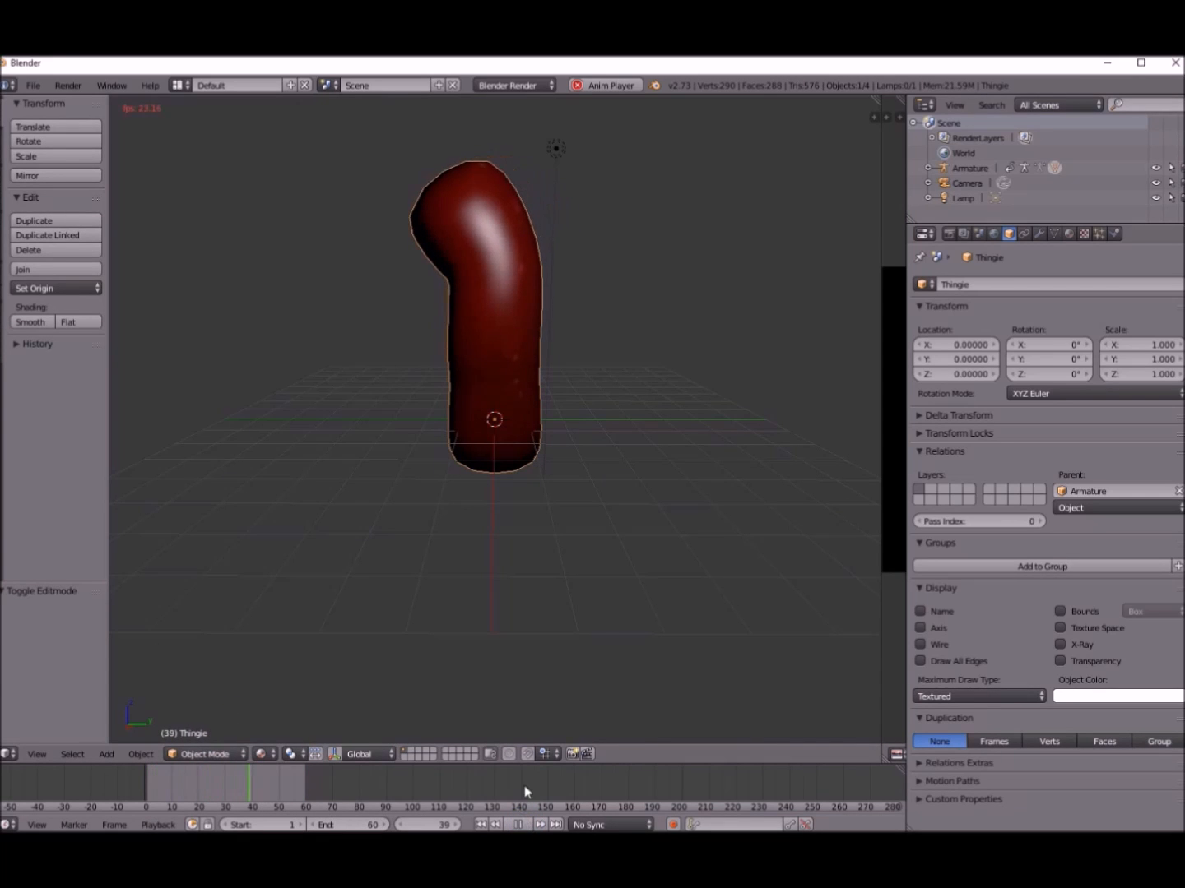
pyautogui.moveTo(531, 629)
pyautogui.mouseDown(button='middle')
pyautogui.moveTo(575, 622)
pyautogui.moveTo(466, 634)
pyautogui.moveTo(639, 627)
pyautogui.moveTo(596, 626)
pyautogui.moveTo(523, 653)
pyautogui.moveTo(534, 648)
pyautogui.mouseUp(button='middle')
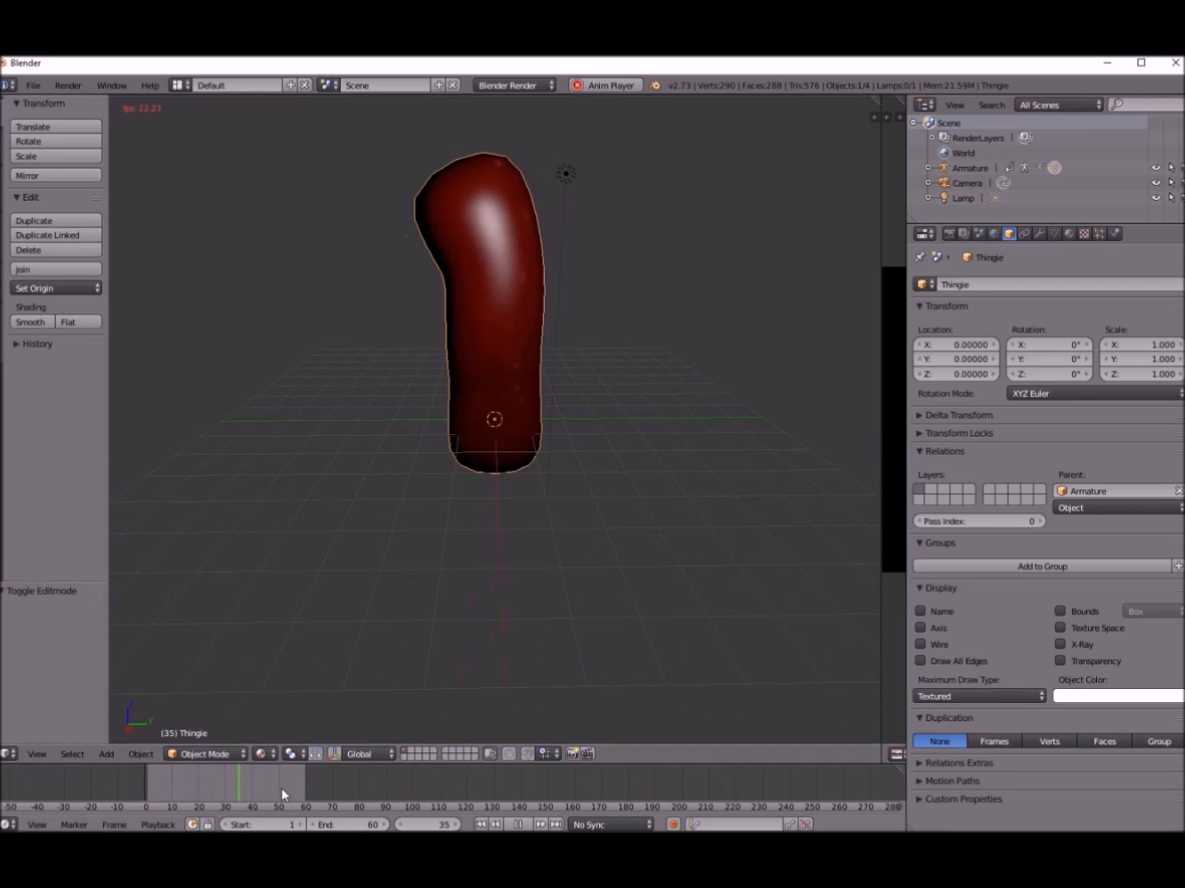
pyautogui.click(518, 825)
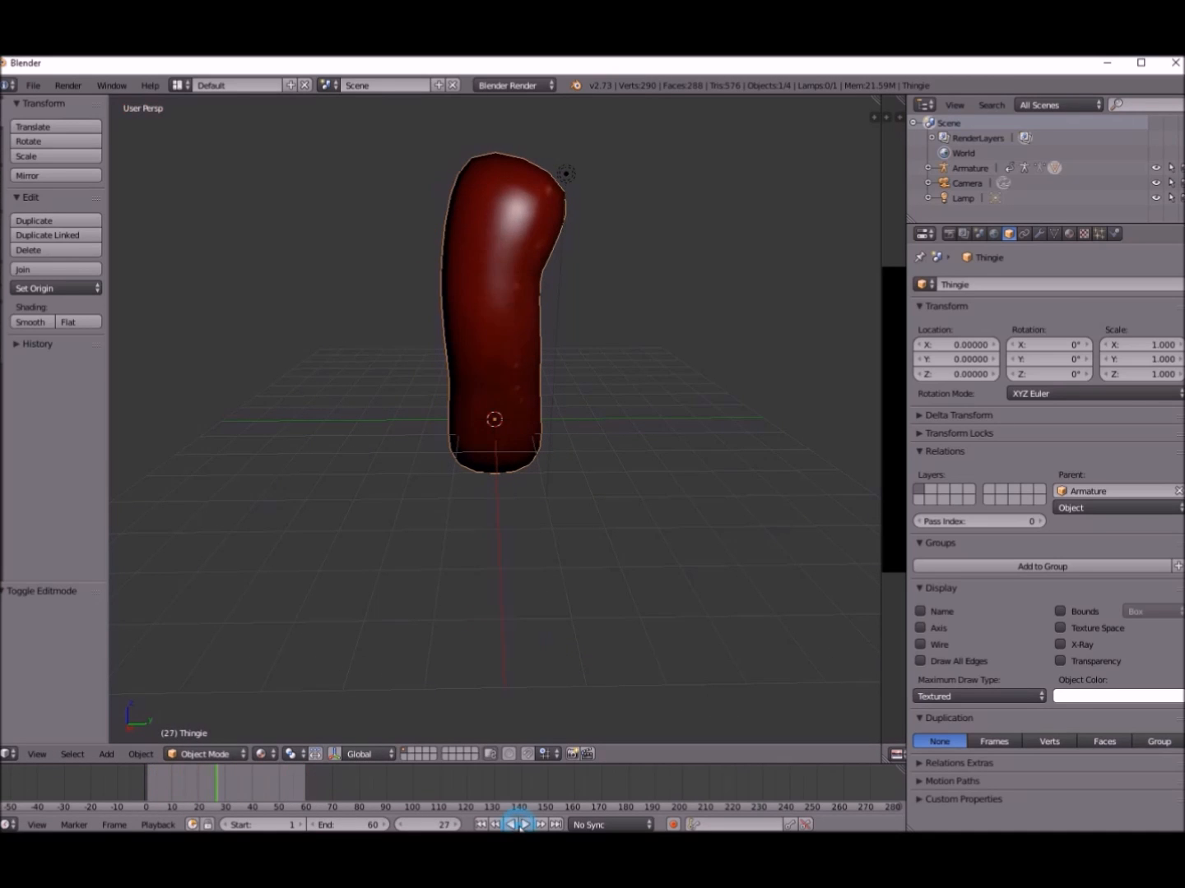
# - Select the lamp beside the column and open its light colour for editing in the lamp's object data
pyautogui.rightClick(571, 174)
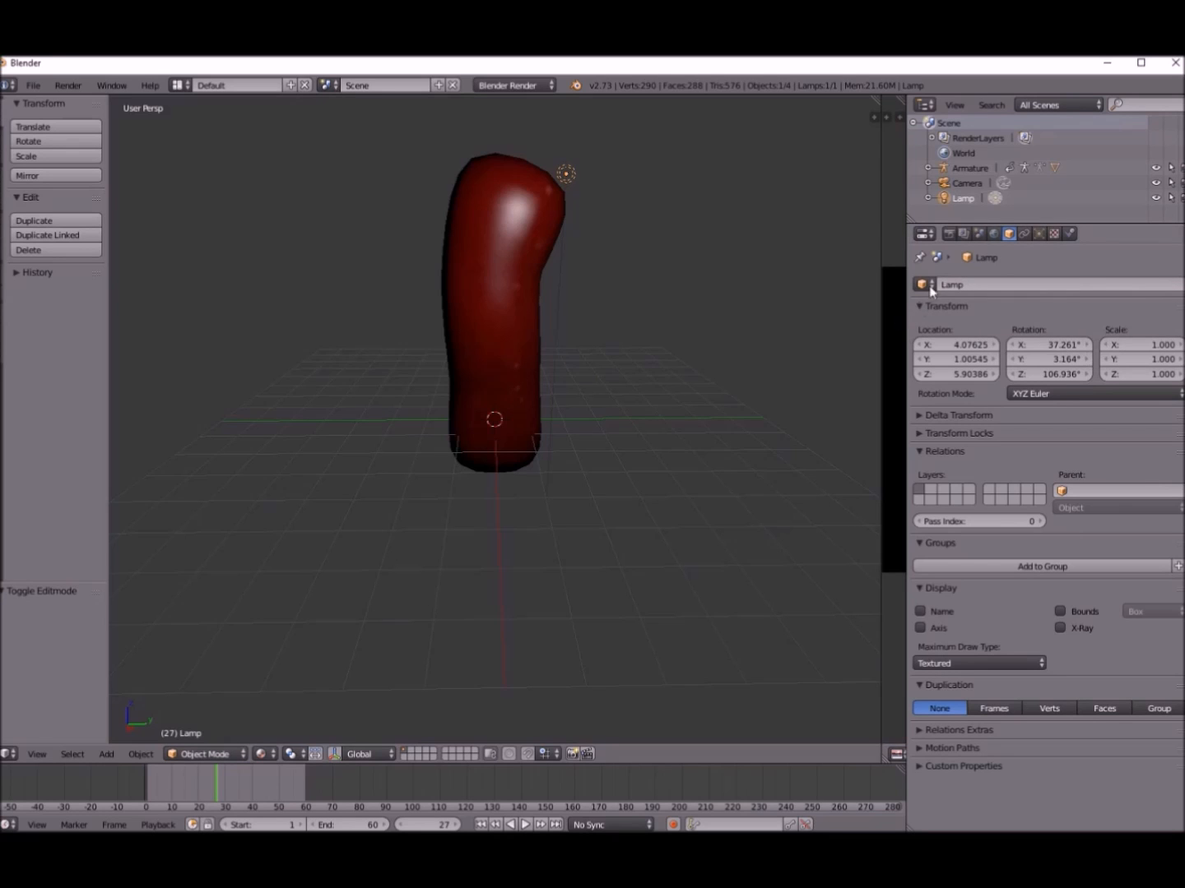
pyautogui.click(993, 235)
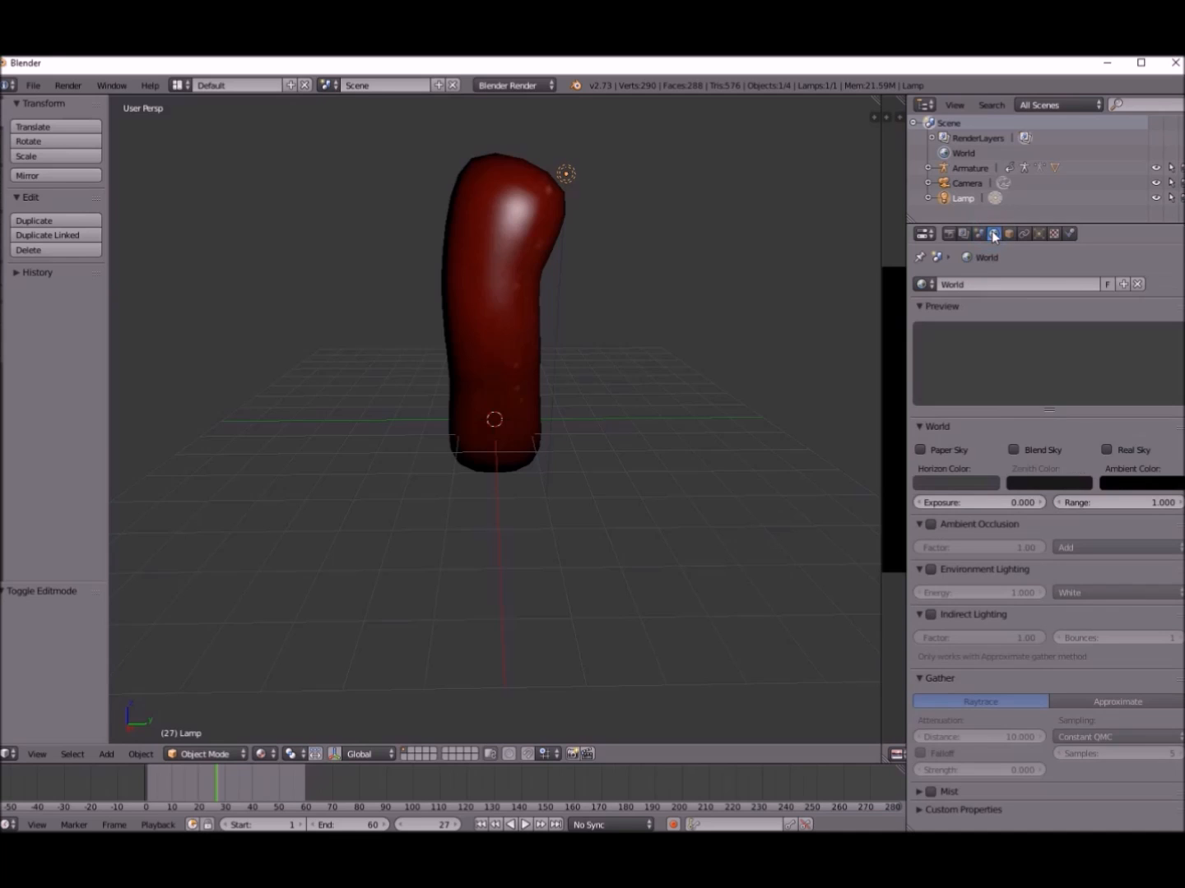
pyautogui.click(1008, 233)
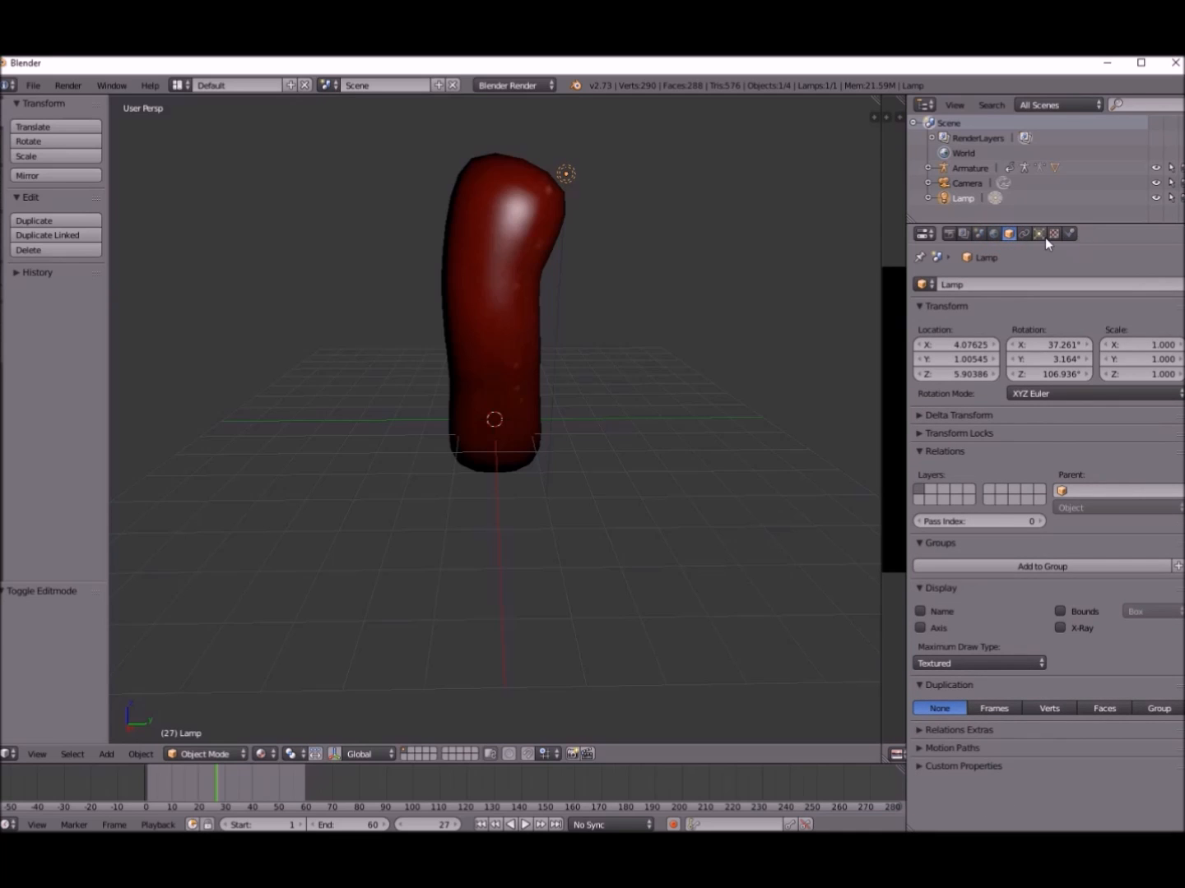
pyautogui.click(1039, 235)
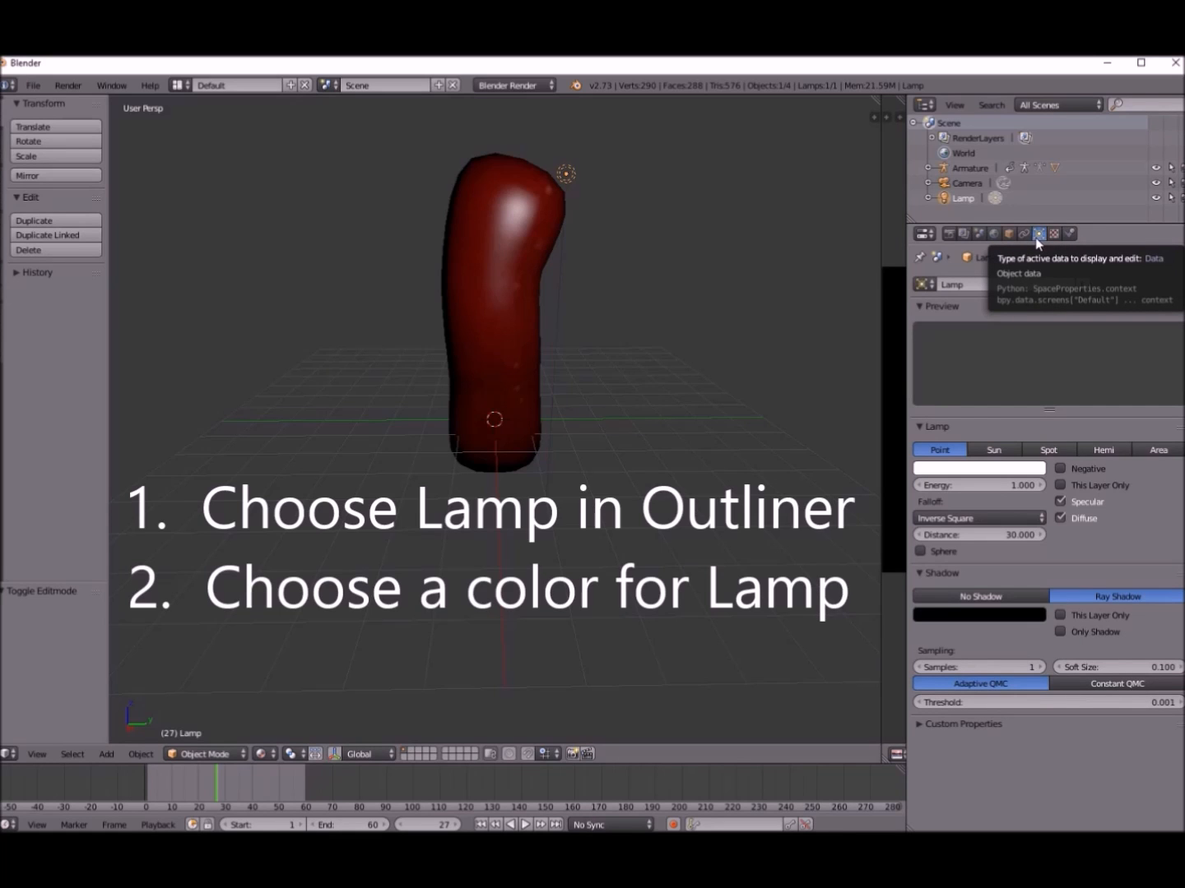
pyautogui.click(983, 469)
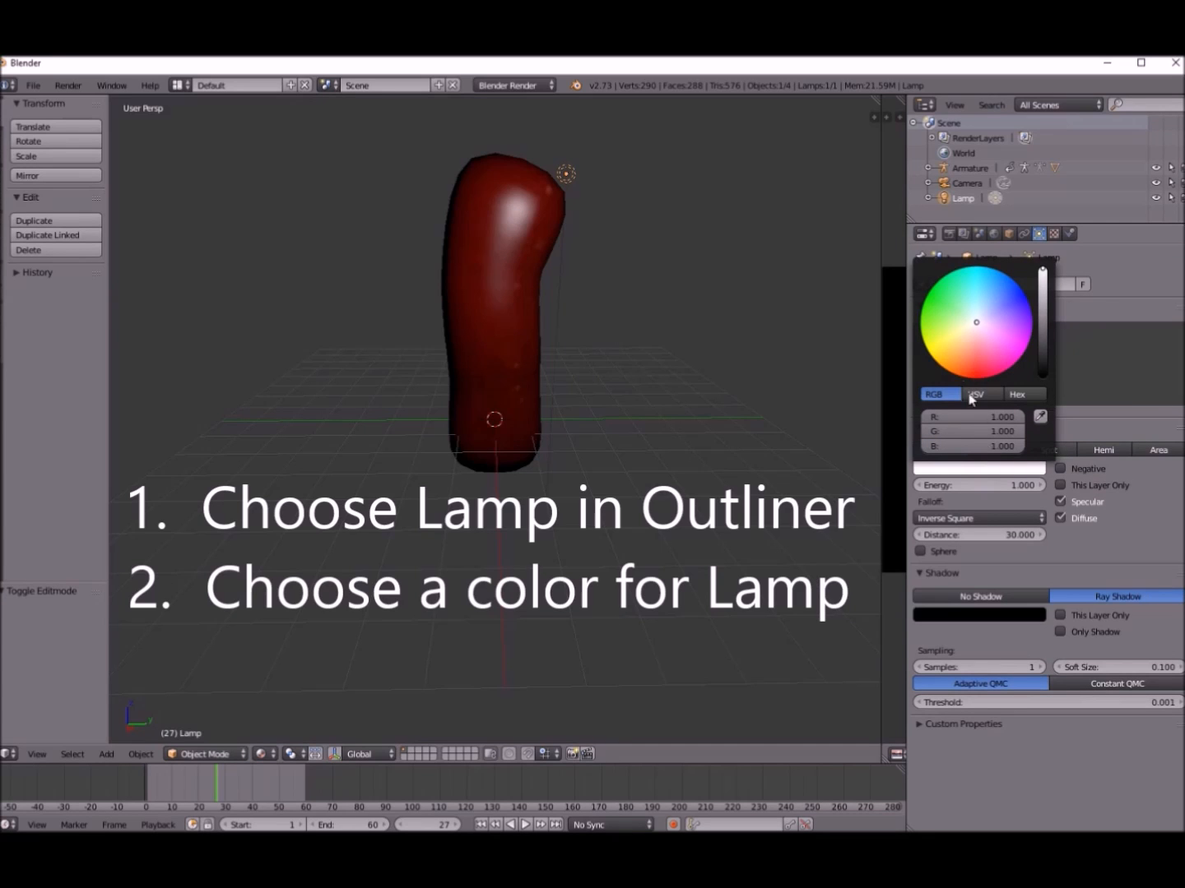
# - Try yellow, green, blue, magenta and orange as the lamp's light colour
pyautogui.click(952, 340)
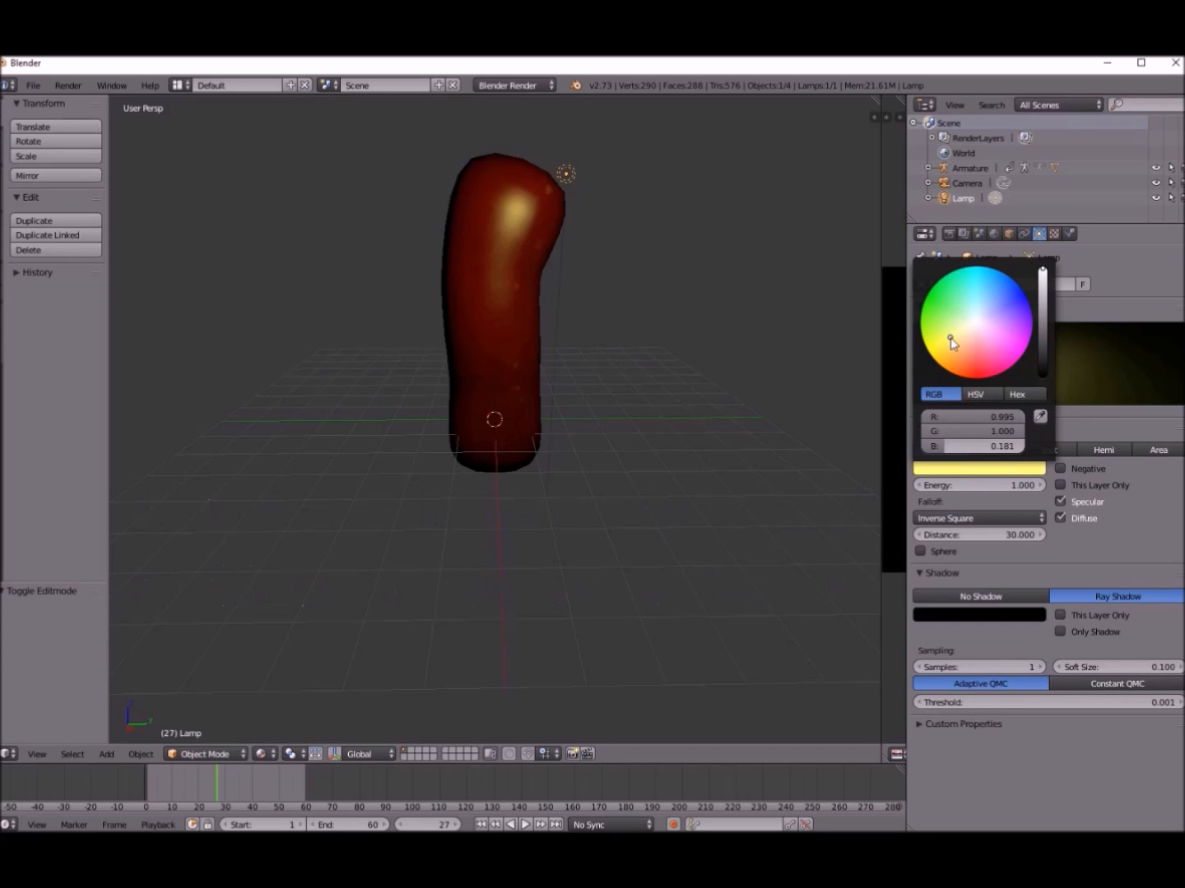
pyautogui.click(951, 305)
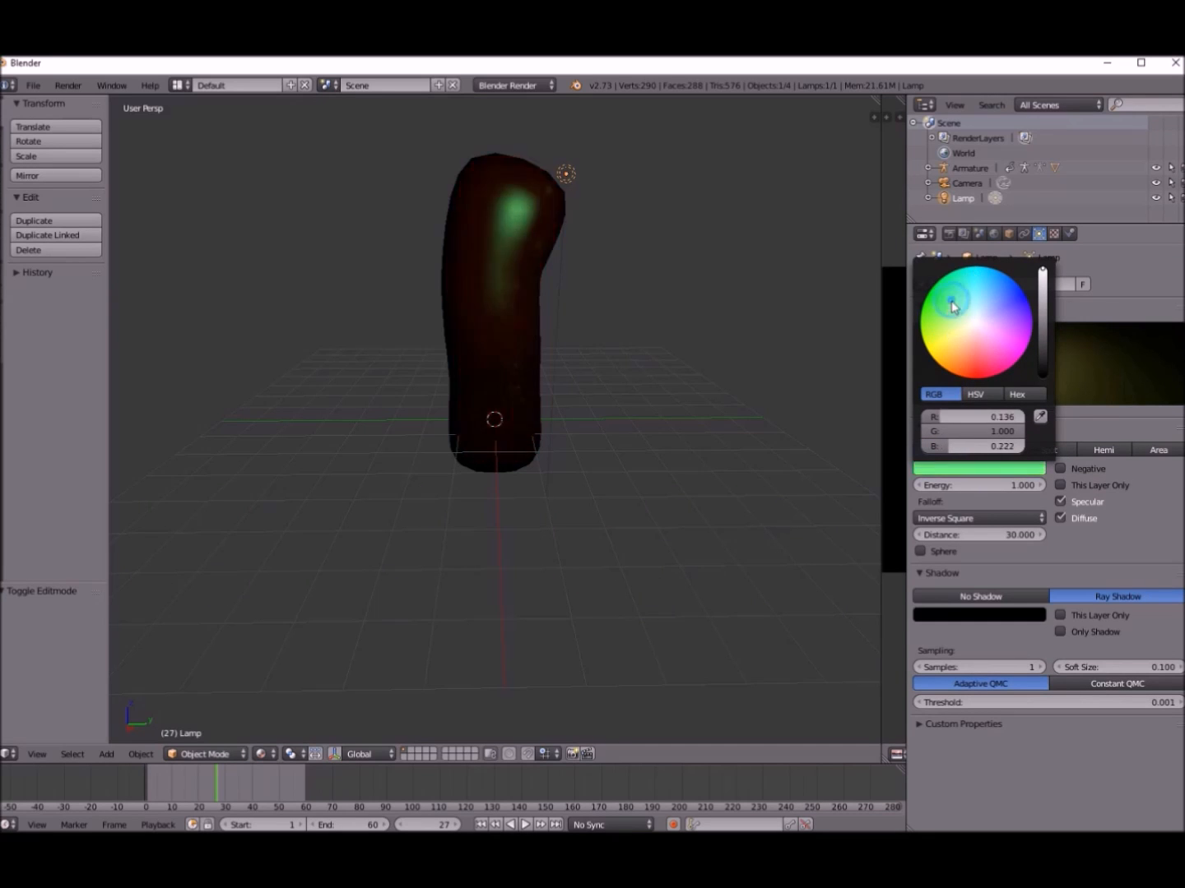
pyautogui.click(1003, 306)
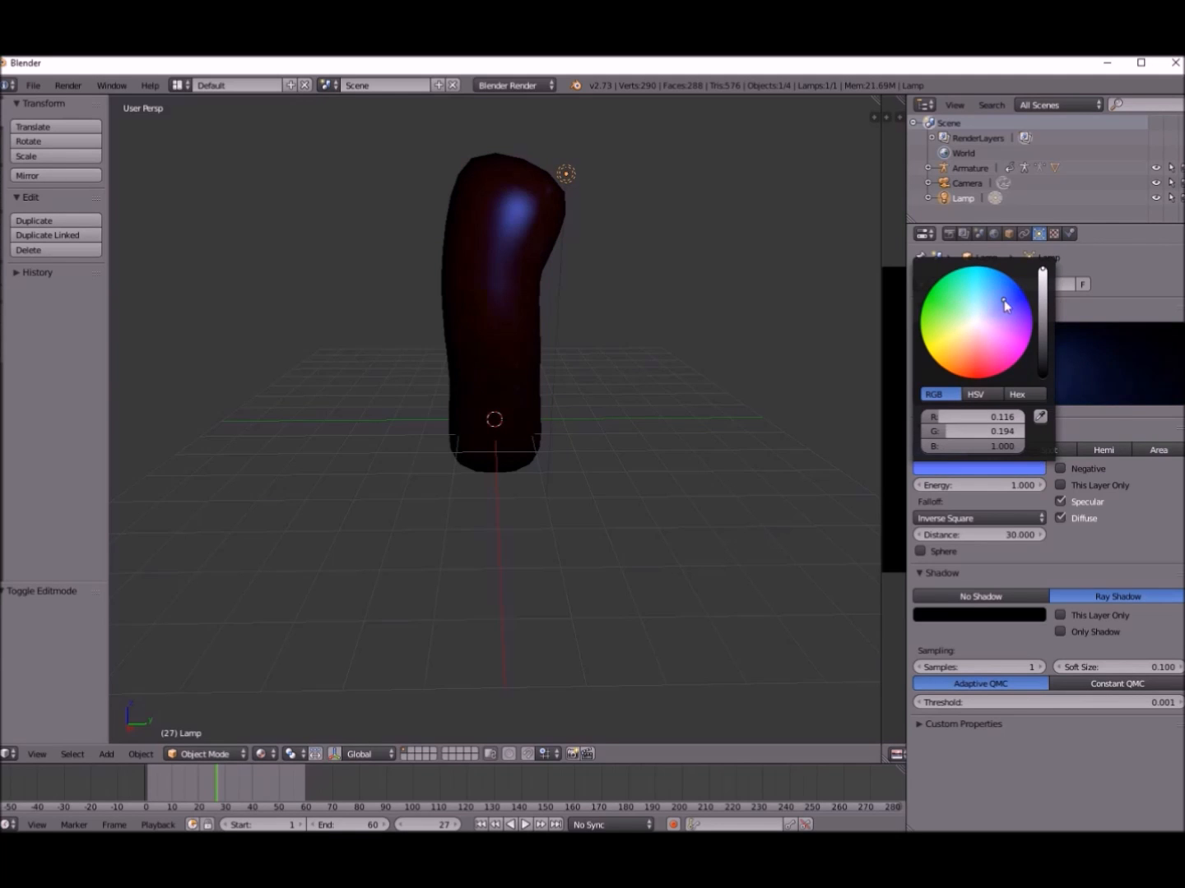
pyautogui.click(1010, 350)
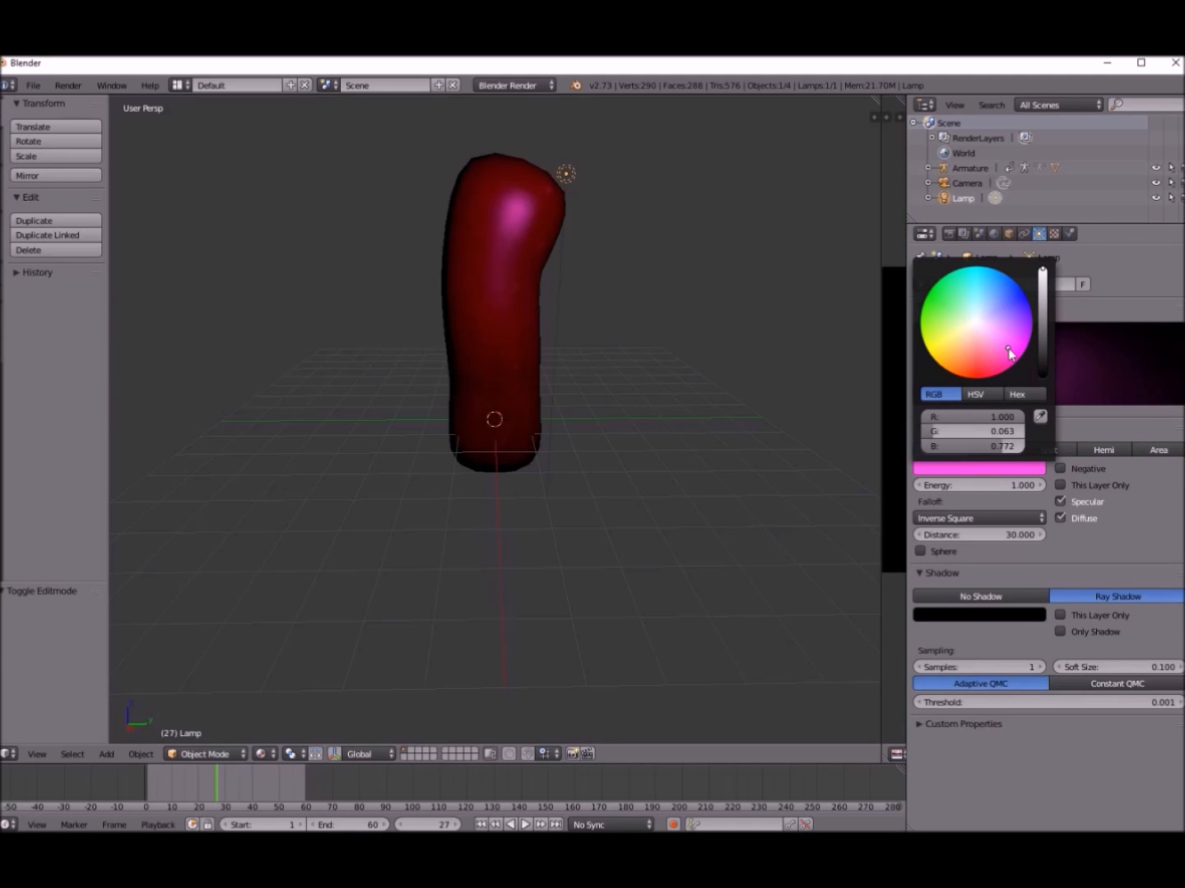
pyautogui.click(968, 362)
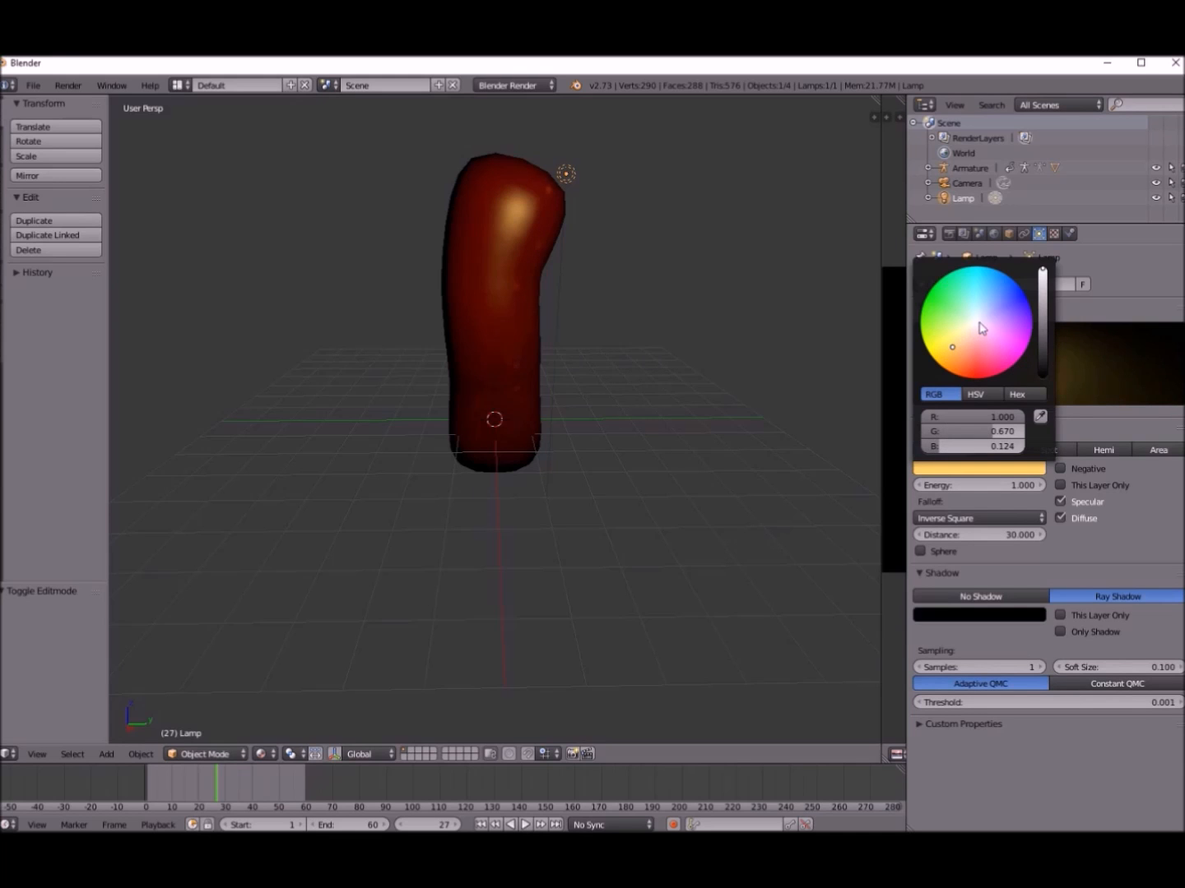
# - Set the lamp's light colour to a light red with R 1.000, G 0.316 and B 0.287
pyautogui.click(979, 323)
pyautogui.click(980, 328)
pyautogui.click(949, 344)
pyautogui.click(937, 320)
pyautogui.click(975, 346)
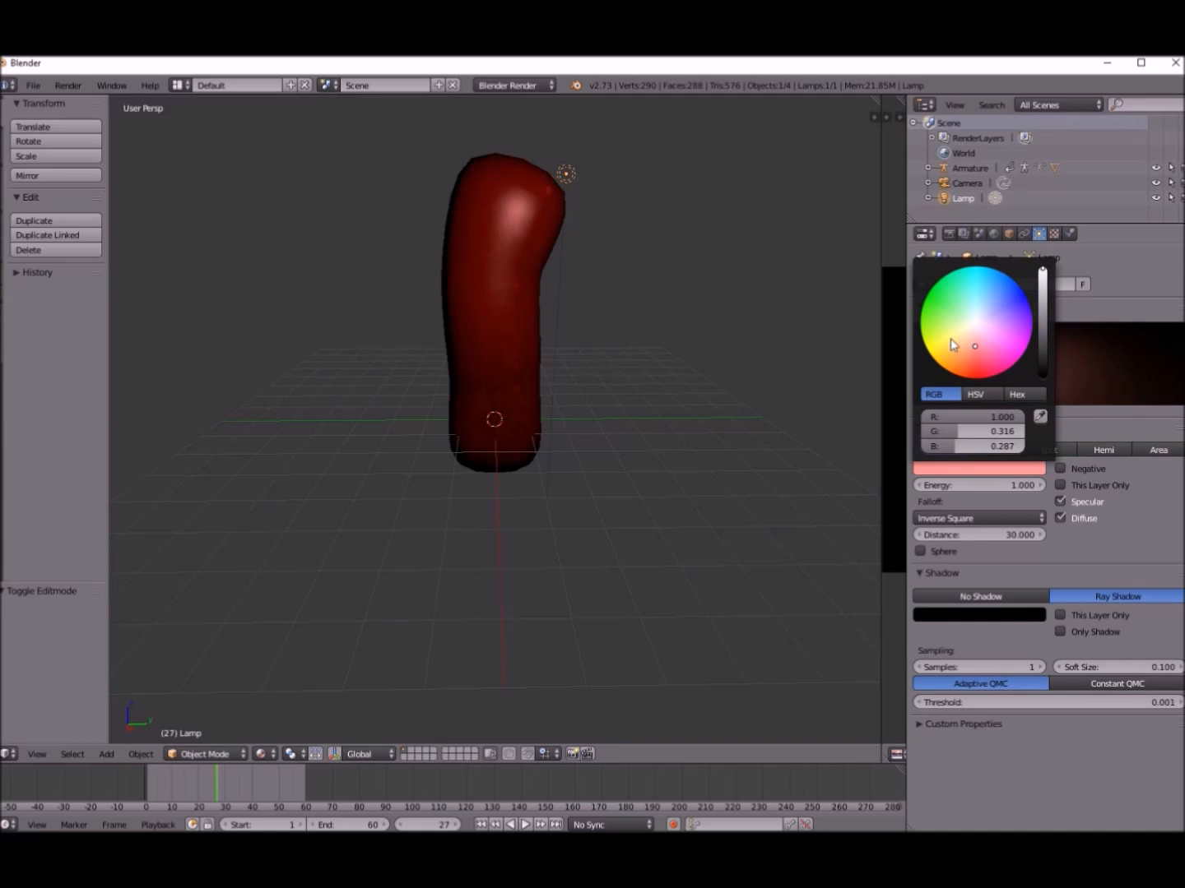
# - Change the lamp's light colour to a warm light orange and close the colour picker
pyautogui.click(963, 338)
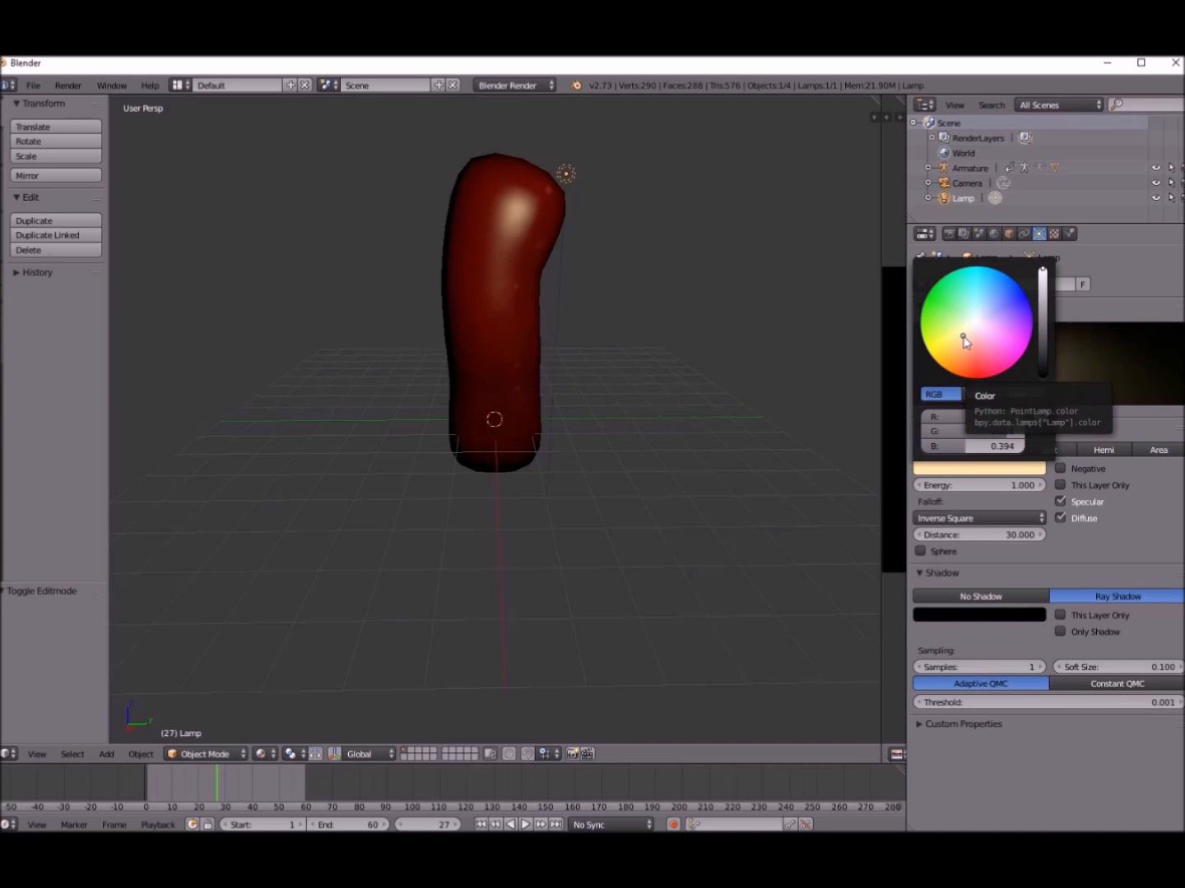
pyautogui.click(959, 349)
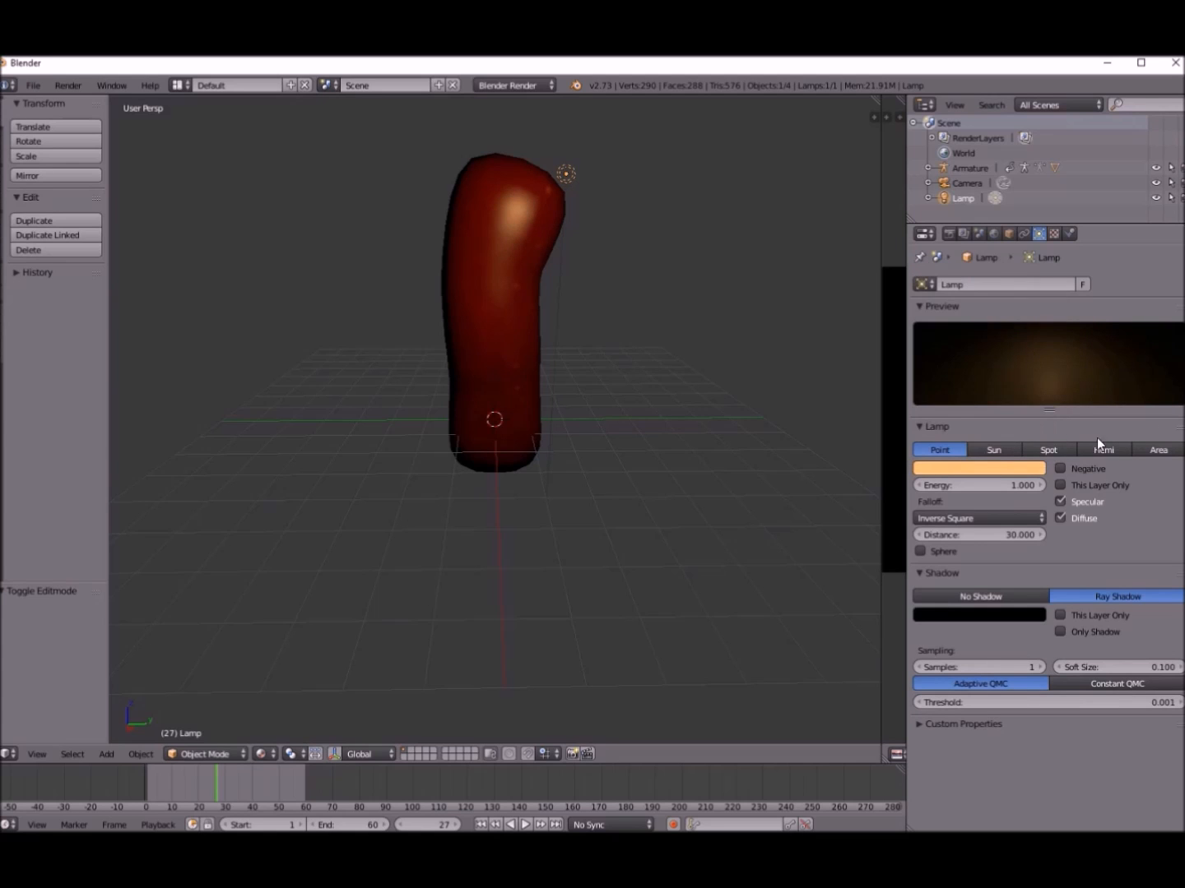
# - Look over the lamp's object and light settings, and play the column's animation under the orange light before stopping playback
pyautogui.click(1009, 234)
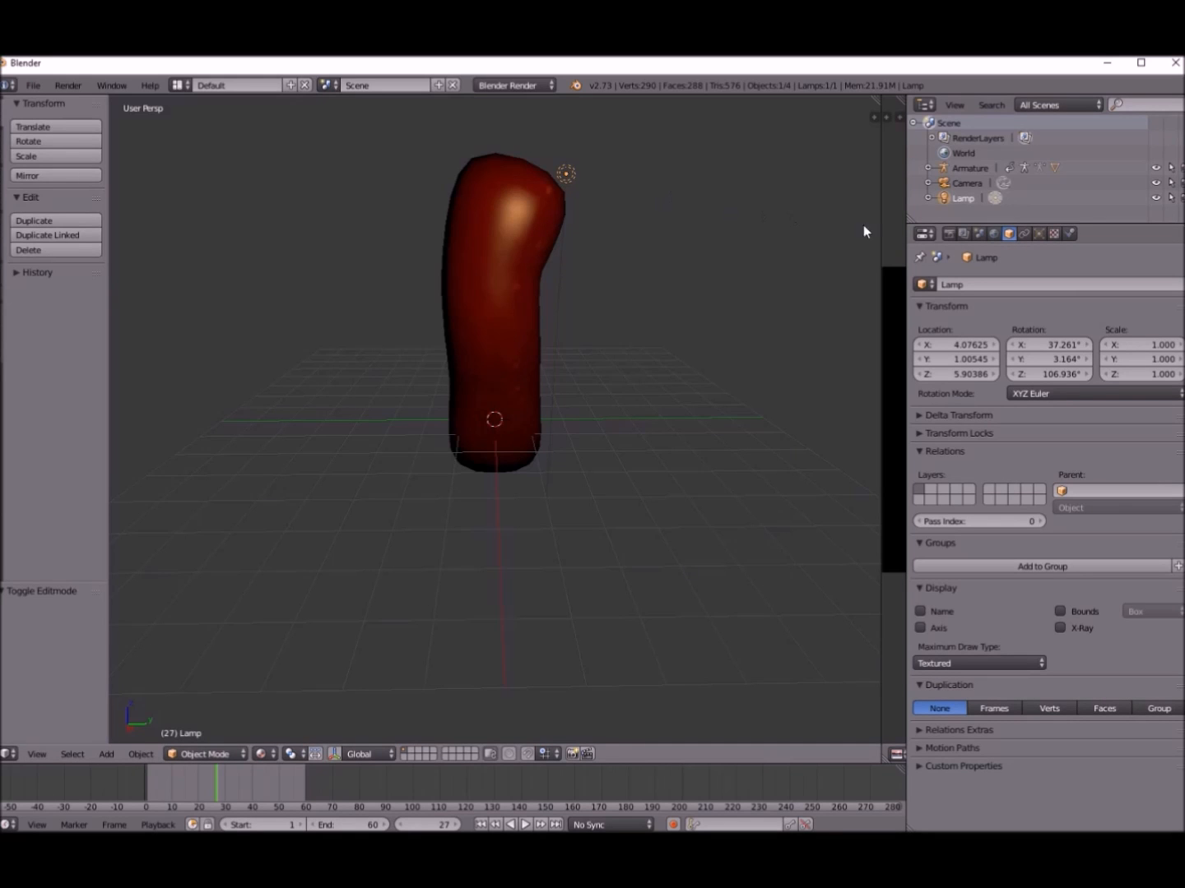
pyautogui.click(1037, 234)
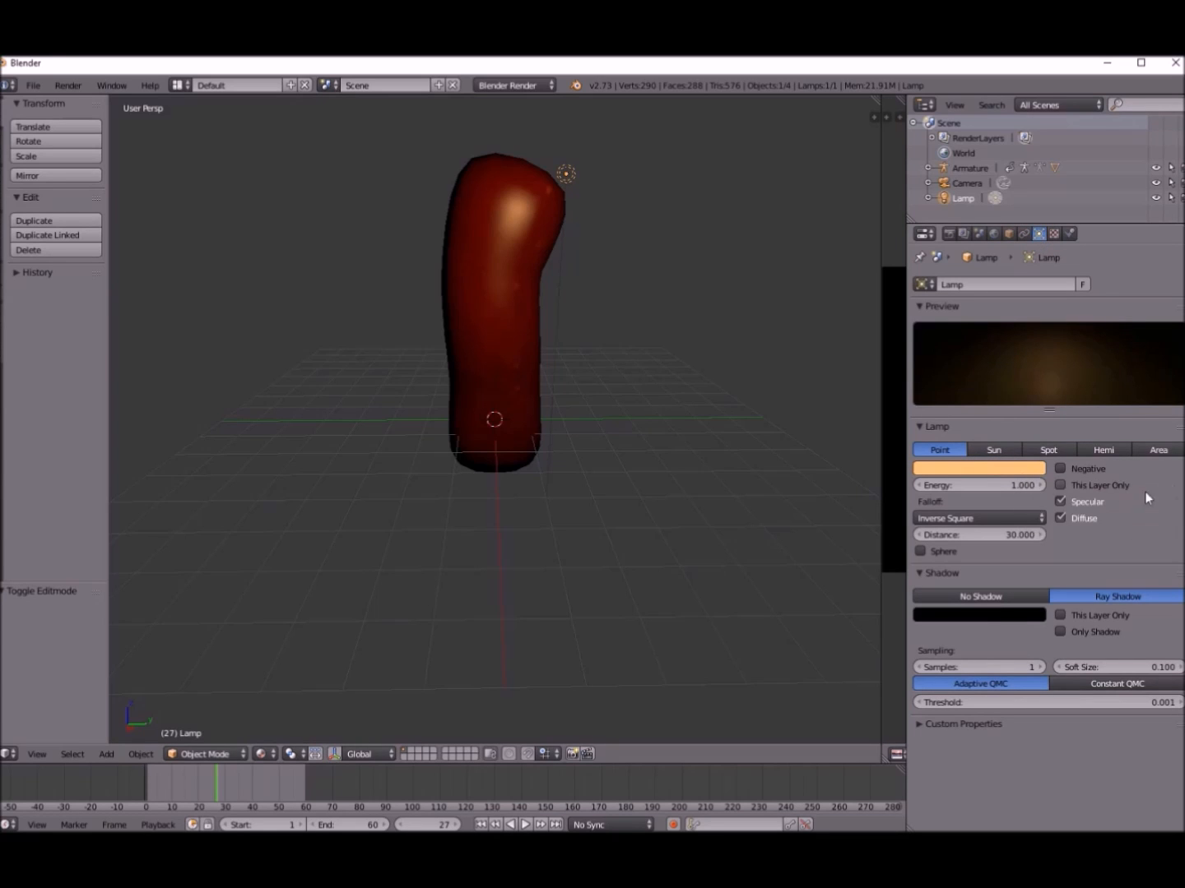
pyautogui.click(525, 825)
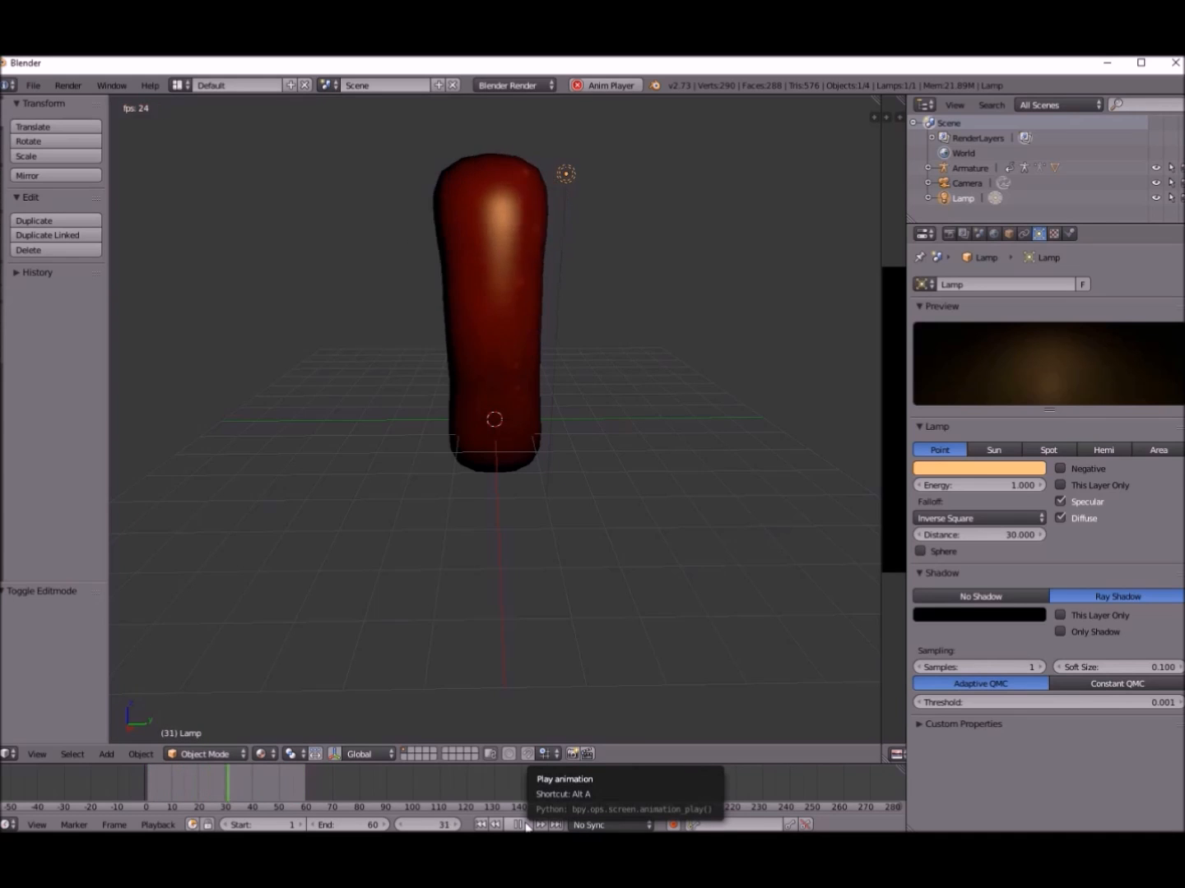
pyautogui.click(522, 824)
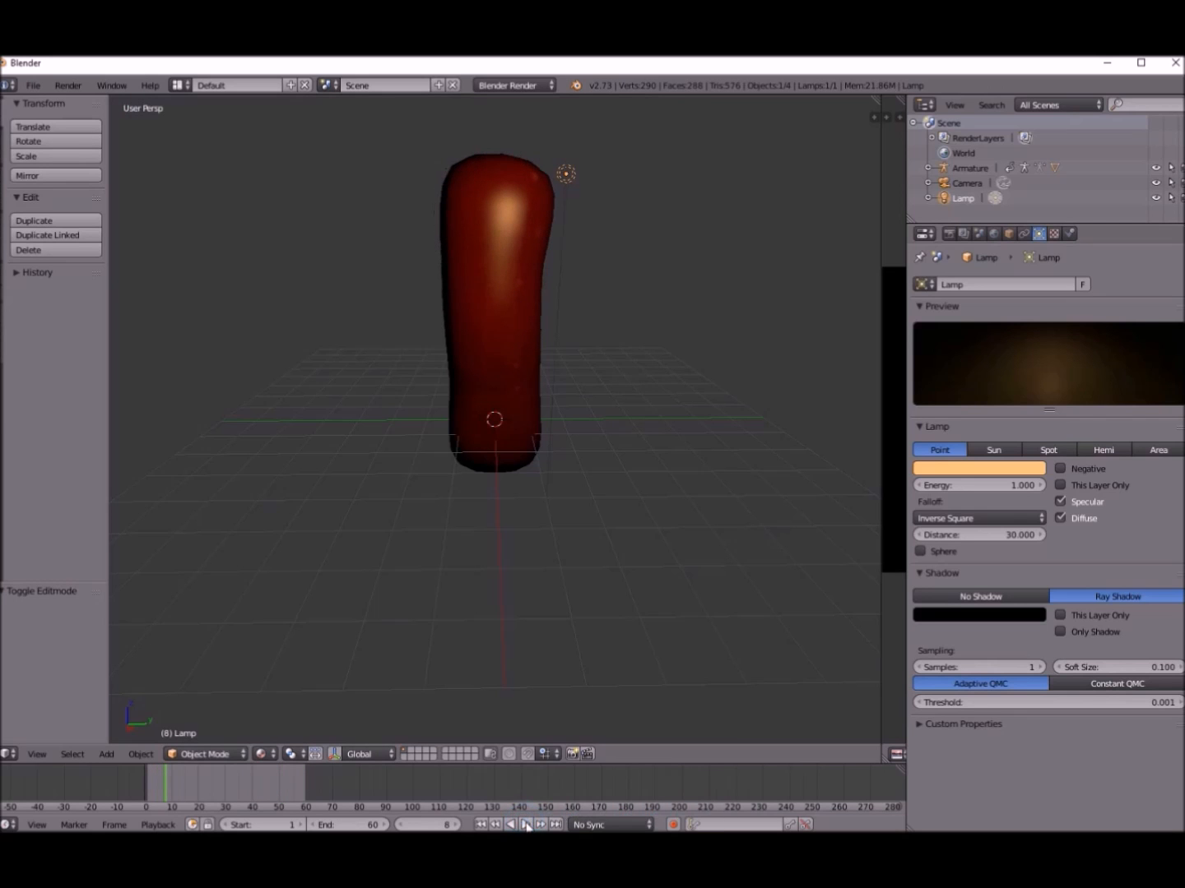